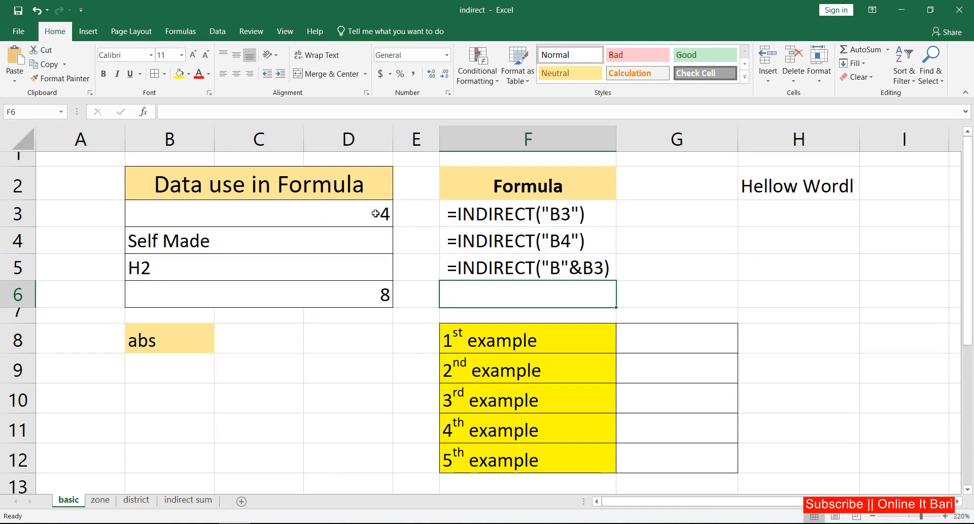
Enter the formula =INDIRECT(B3) in cell G8, next to the 1st example label
{"action": "left_click", "coordinate": [675, 334]}
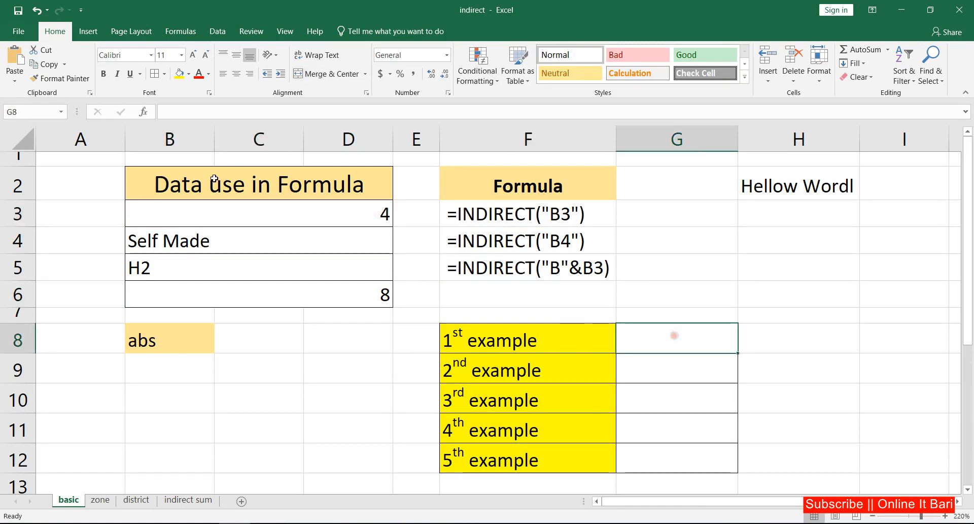
{"action": "left_click", "coordinate": [182, 143]}
{"action": "left_click", "coordinate": [341, 222]}
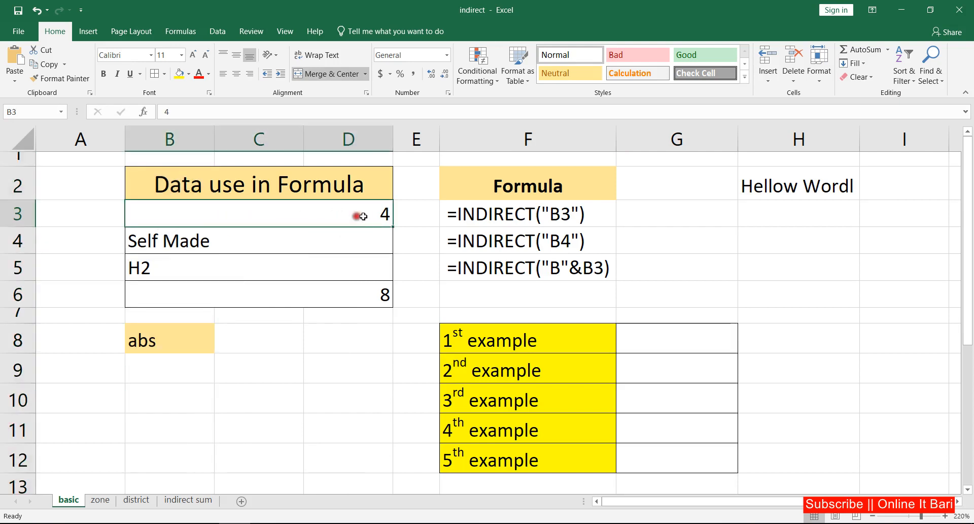
{"action": "left_click", "coordinate": [674, 345]}
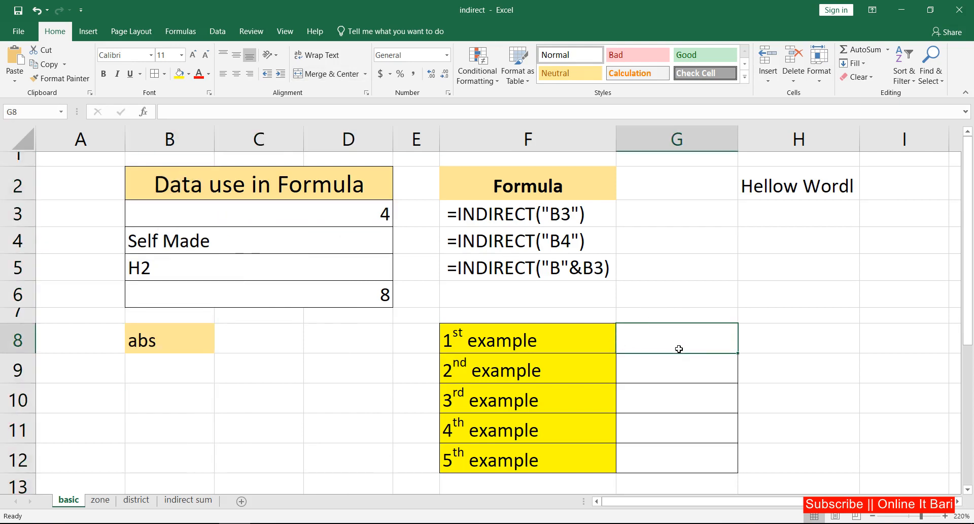
{"action": "type", "text": "="}
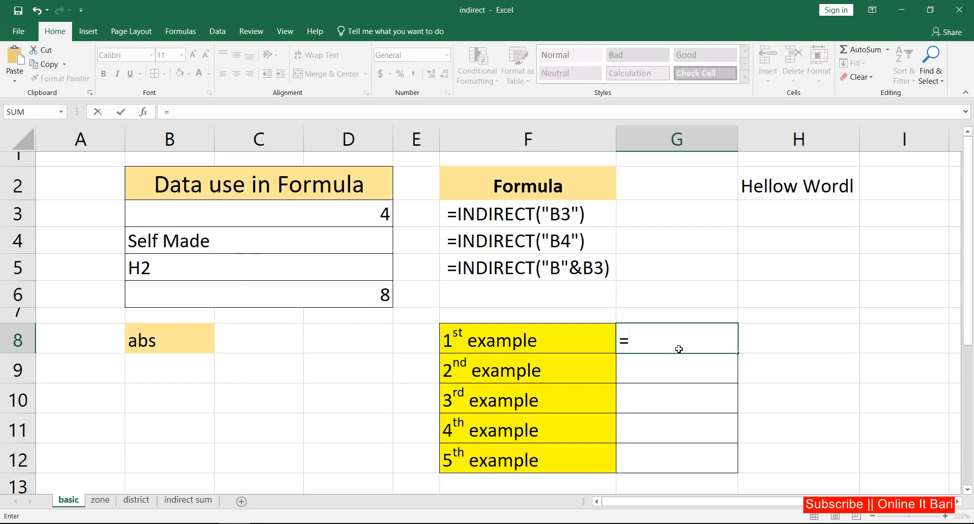
{"action": "type", "text": "indi"}
{"action": "key", "text": "Tab"}
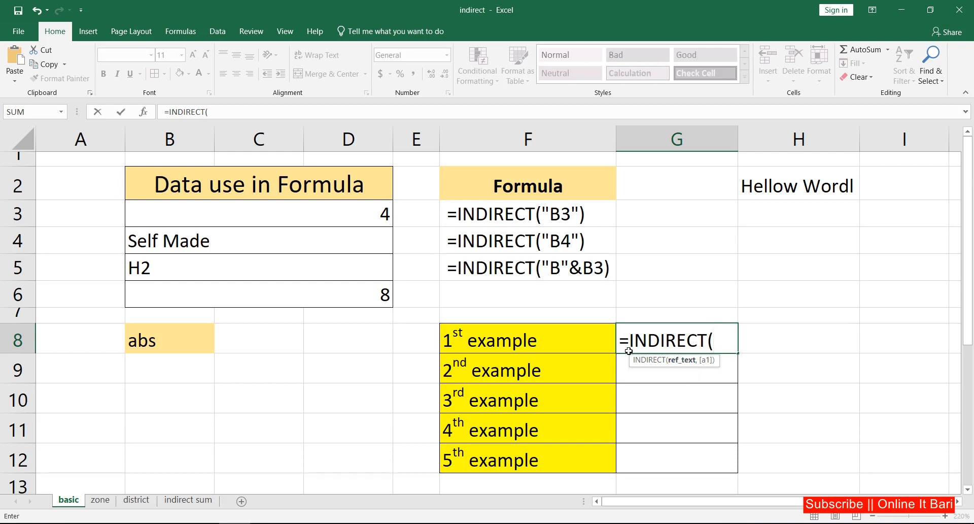
{"action": "left_click", "coordinate": [251, 211]}
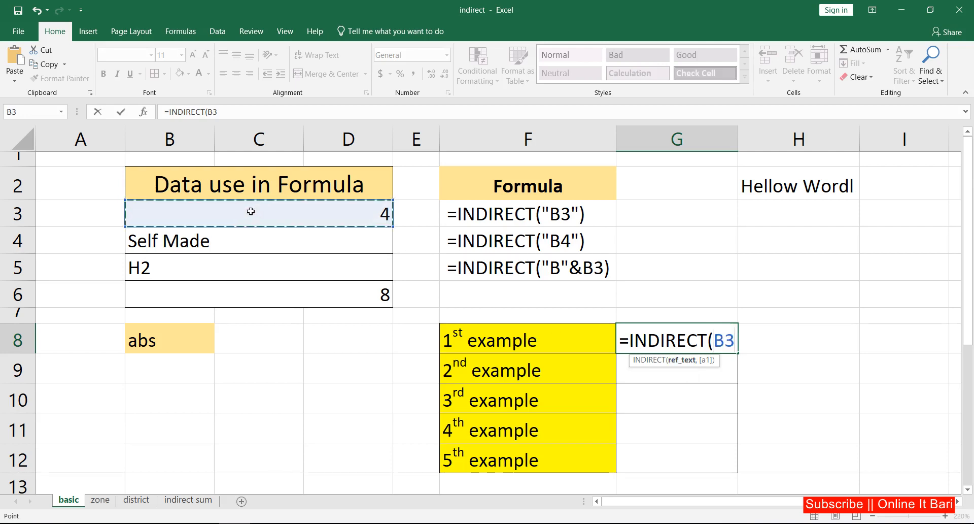
{"action": "key", "text": "Return"}
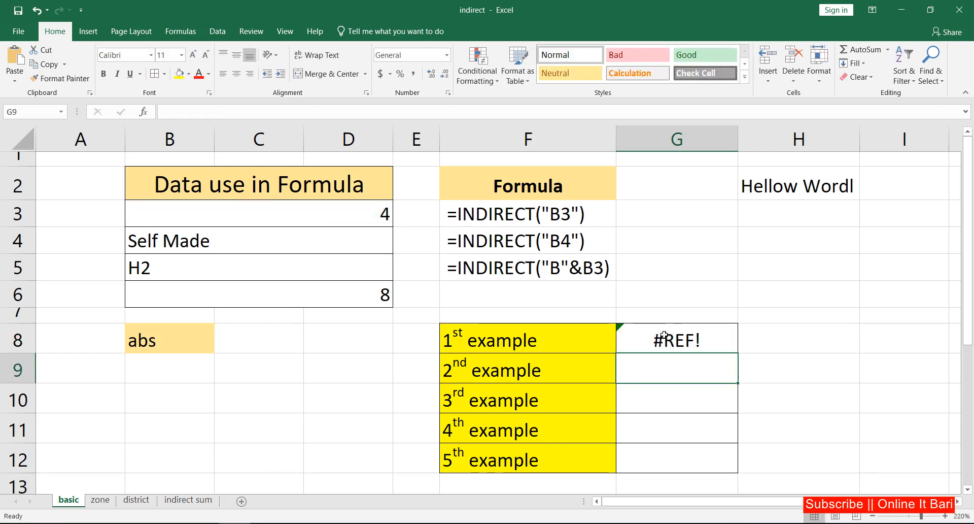
Put the B3 reference in the 1st example's formula in quotation marks, making it =INDIRECT("B3"), and compare it with cell B3
{"action": "left_click", "coordinate": [663, 336]}
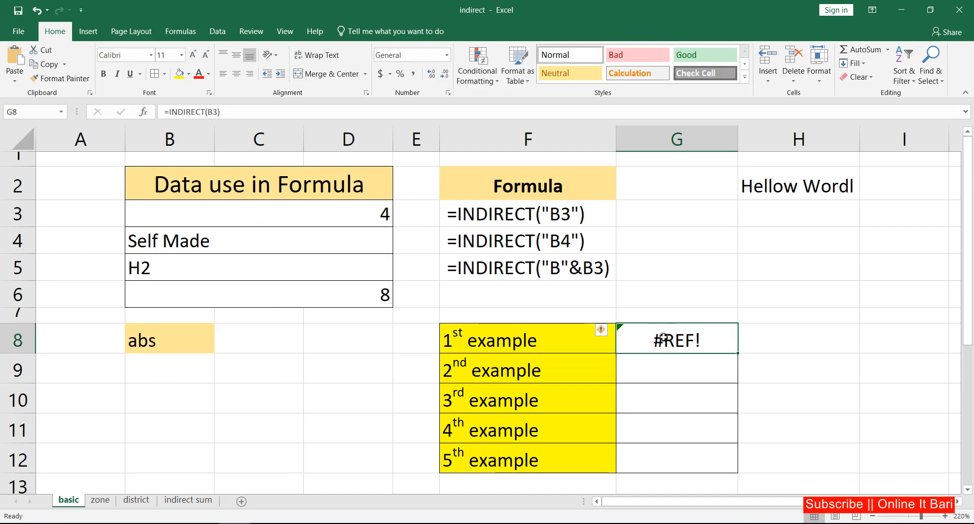
{"action": "double_click", "coordinate": [664, 339]}
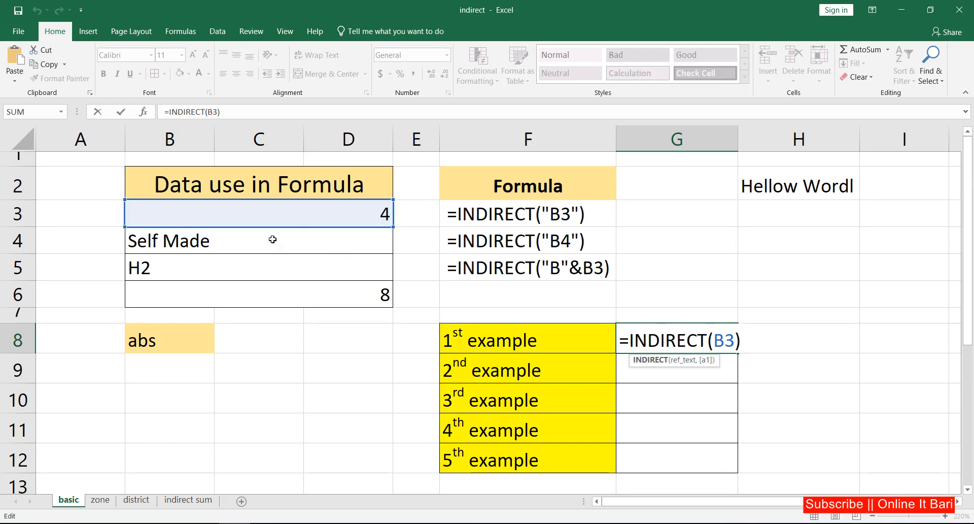
{"action": "left_click", "coordinate": [717, 340]}
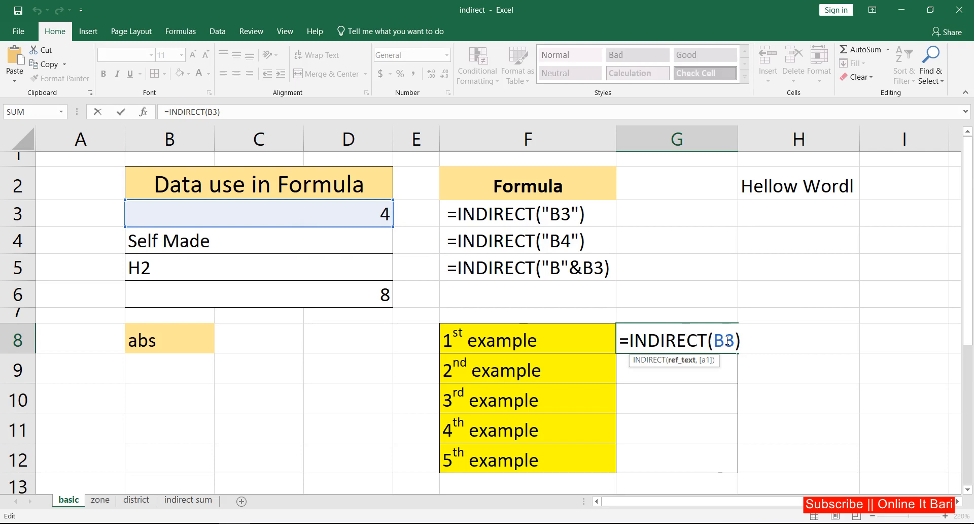
{"action": "type", "text": "\""}
{"action": "left_click", "coordinate": [744, 340]}
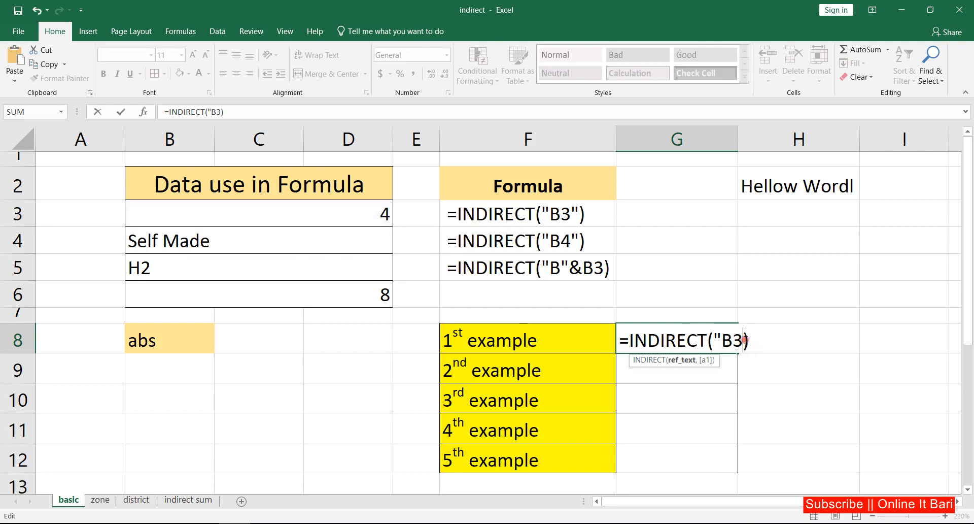
{"action": "type", "text": "\""}
{"action": "key", "text": "Return"}
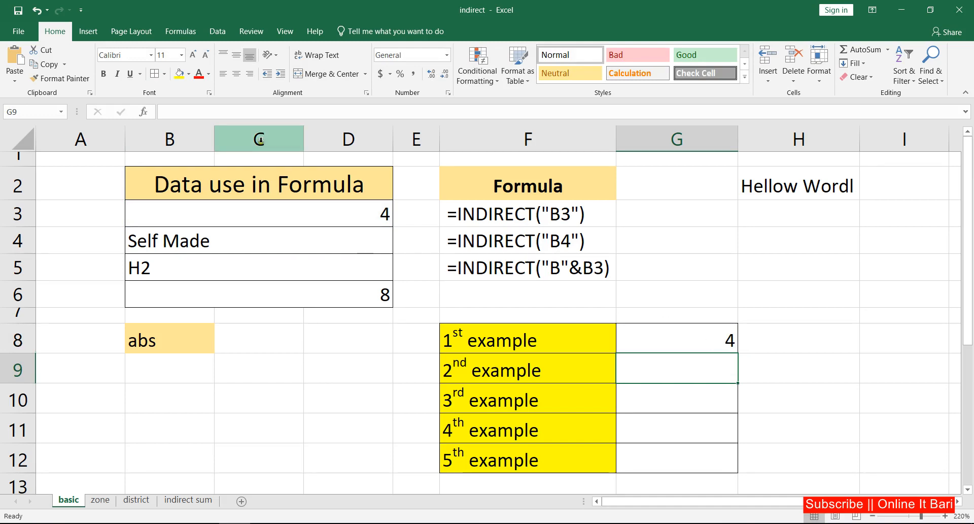
{"action": "left_click", "coordinate": [170, 148]}
{"action": "left_click", "coordinate": [172, 215]}
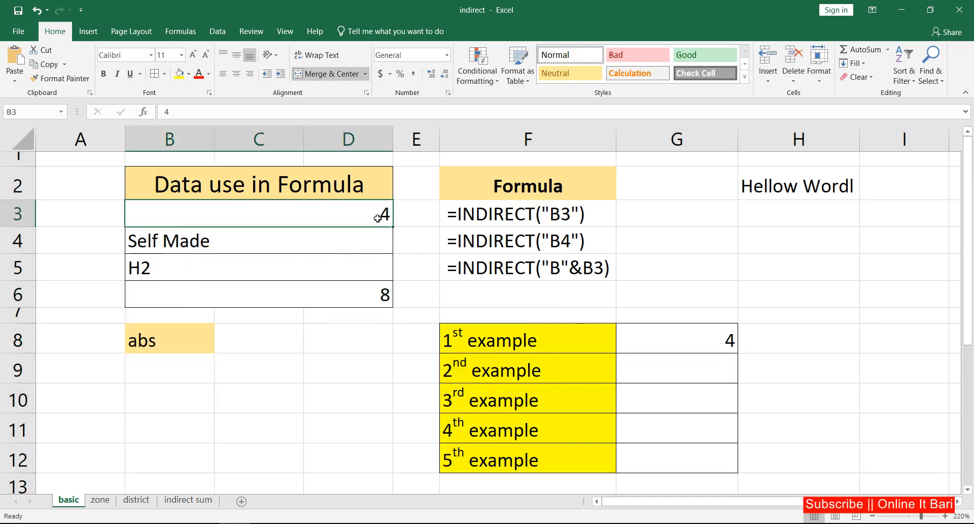
{"action": "left_click", "coordinate": [715, 338]}
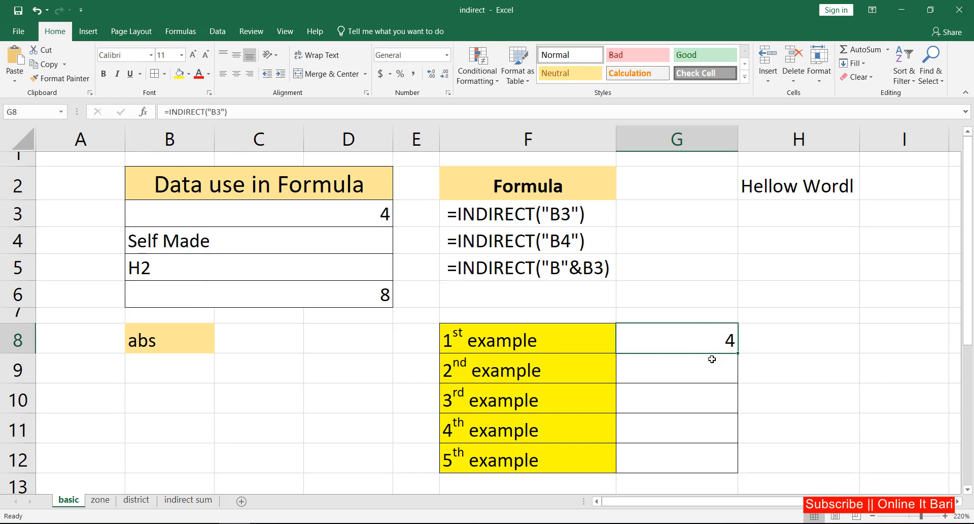
Enter =INDIRECT("B4") in cell G9 for the 2nd example and check it against cell B4
{"action": "left_click", "coordinate": [690, 366]}
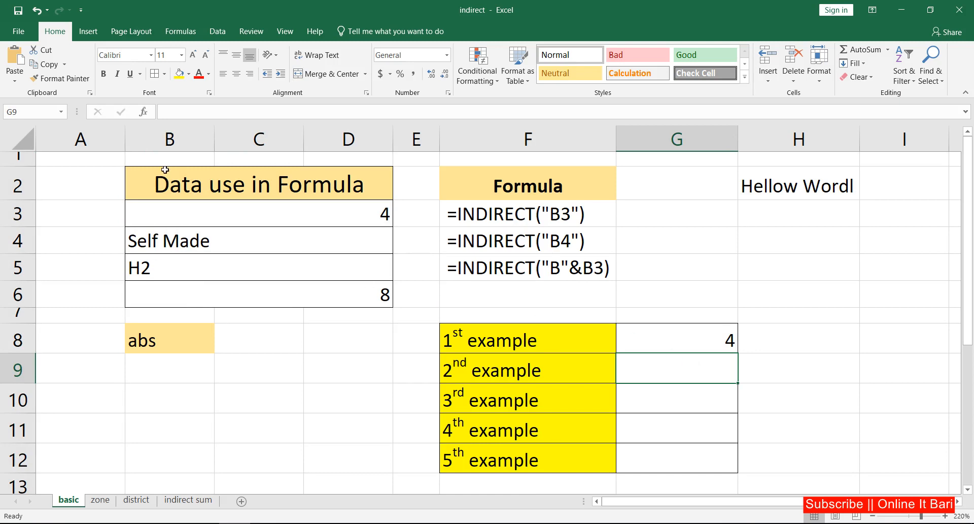
{"action": "left_click", "coordinate": [170, 139]}
{"action": "left_click", "coordinate": [165, 239]}
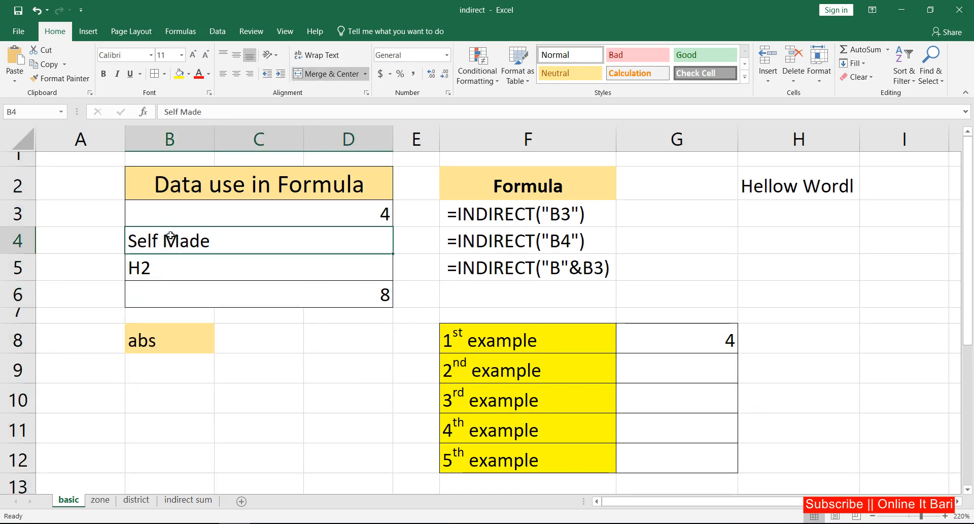
{"action": "left_click", "coordinate": [671, 370]}
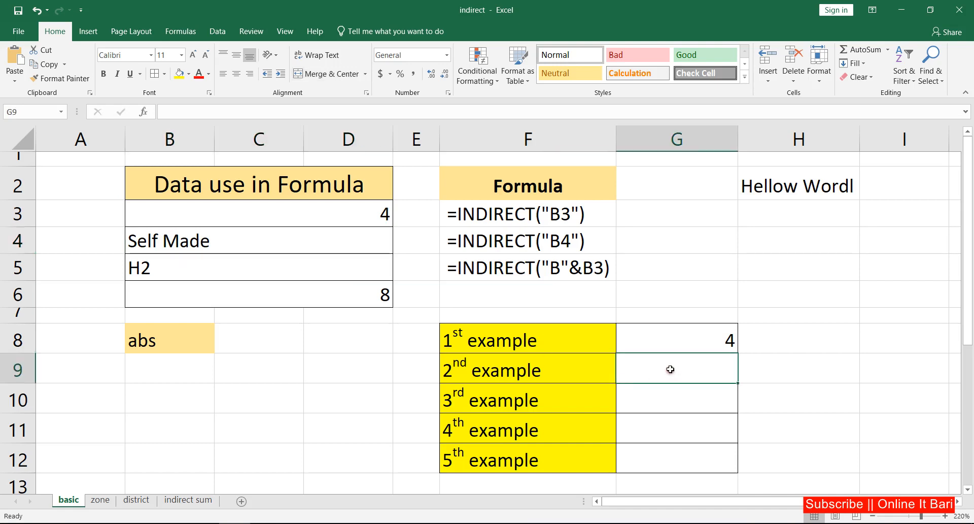
{"action": "type", "text": "=indi"}
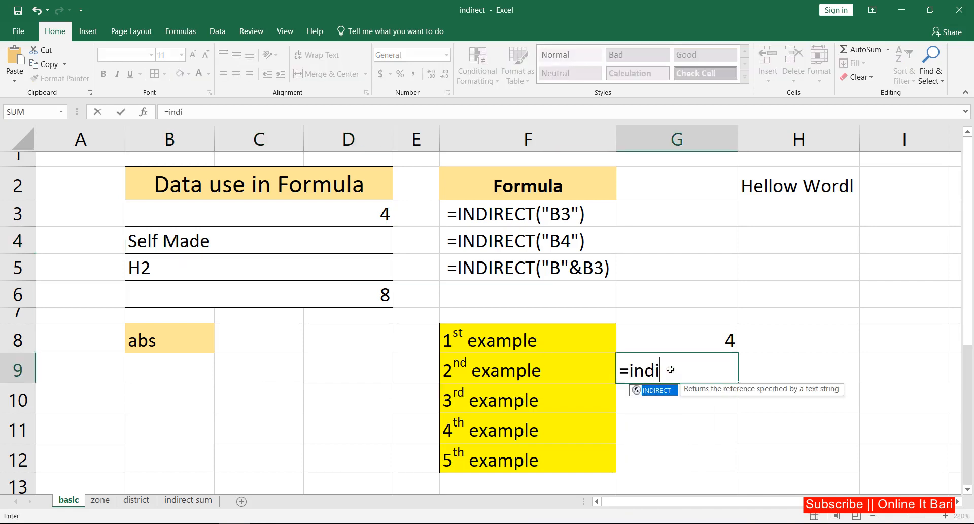
{"action": "key", "text": "Tab"}
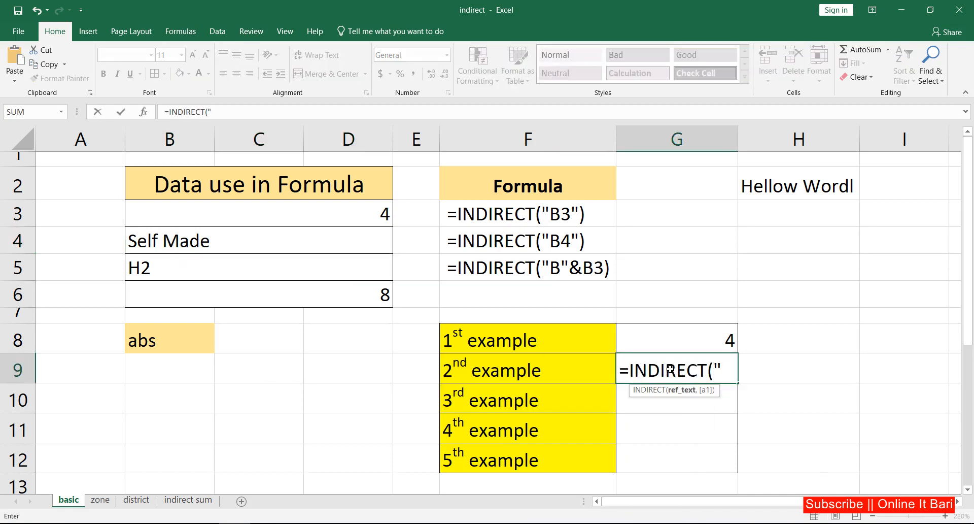
{"action": "type", "text": "\"B"}
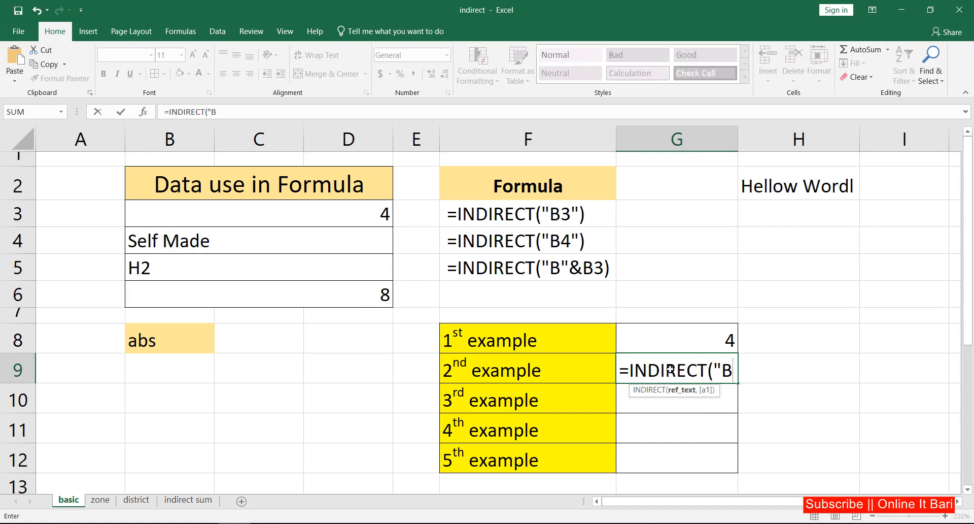
{"action": "type", "text": "4"}
{"action": "key", "text": "Return"}
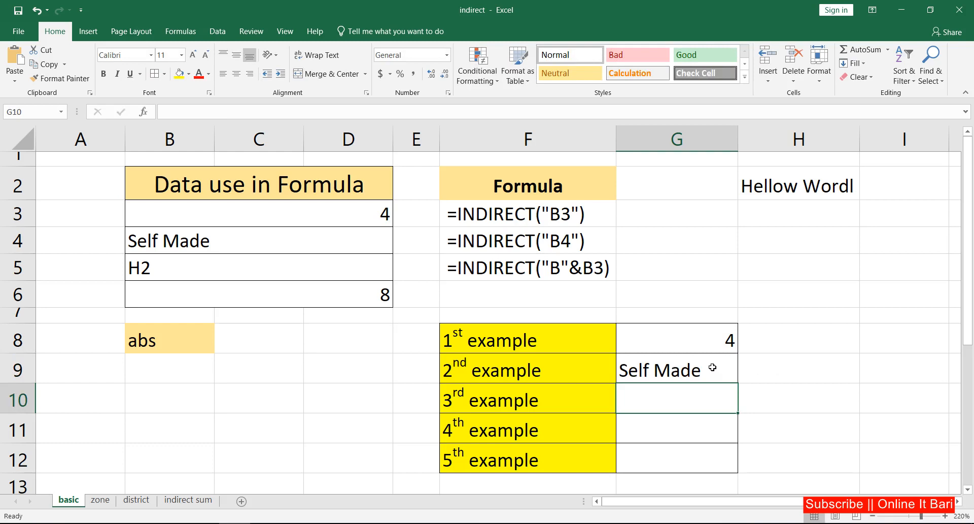
{"action": "left_click", "coordinate": [681, 374]}
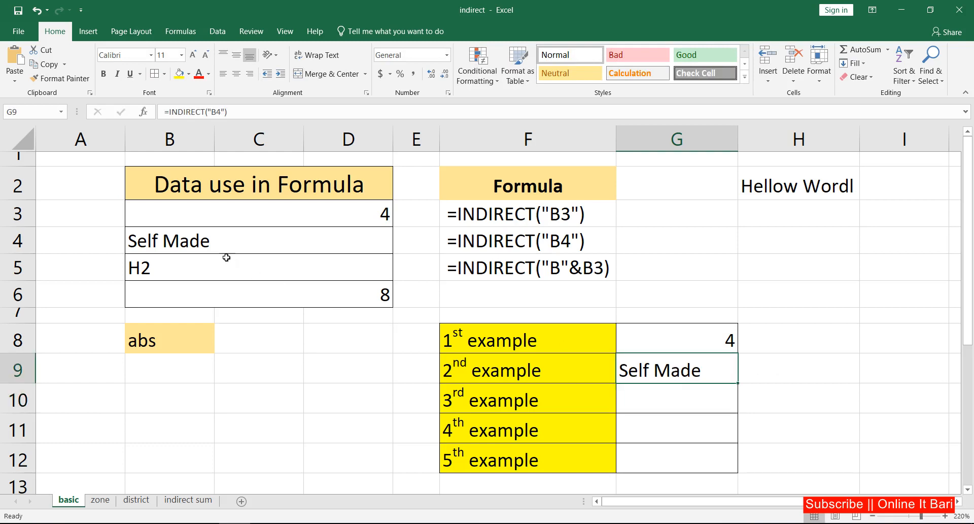
{"action": "left_click", "coordinate": [181, 240]}
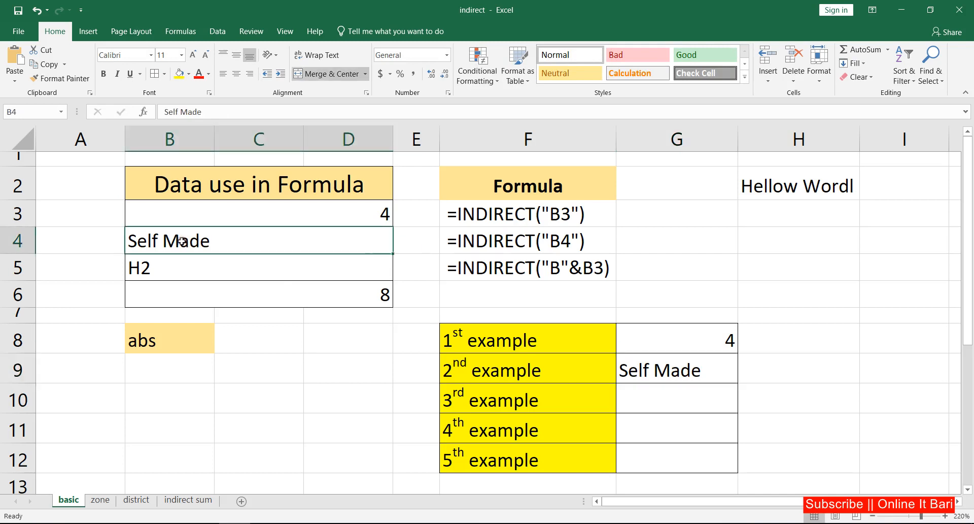
{"action": "left_click", "coordinate": [669, 371]}
Enter =INDIRECT("B"&B3) in cell G10 for the 3rd example
{"action": "left_click", "coordinate": [664, 389]}
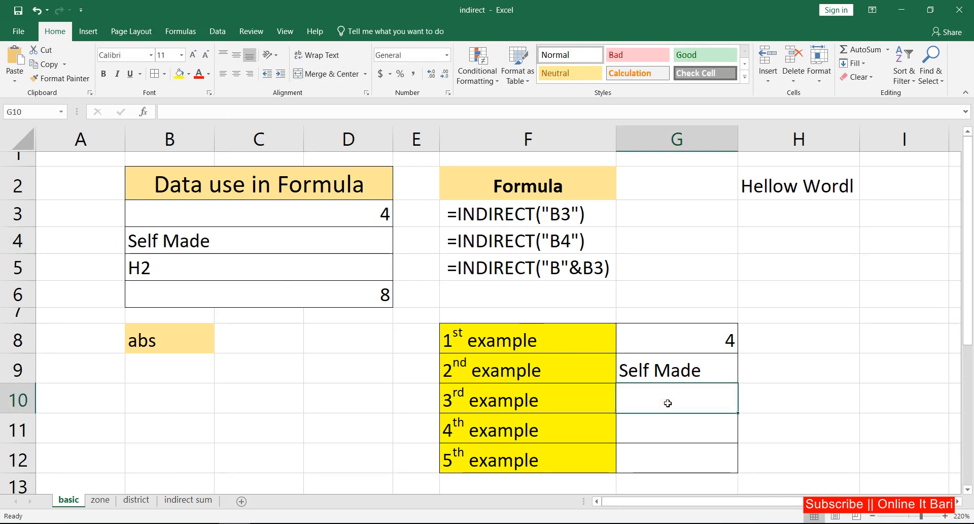
{"action": "type", "text": "="}
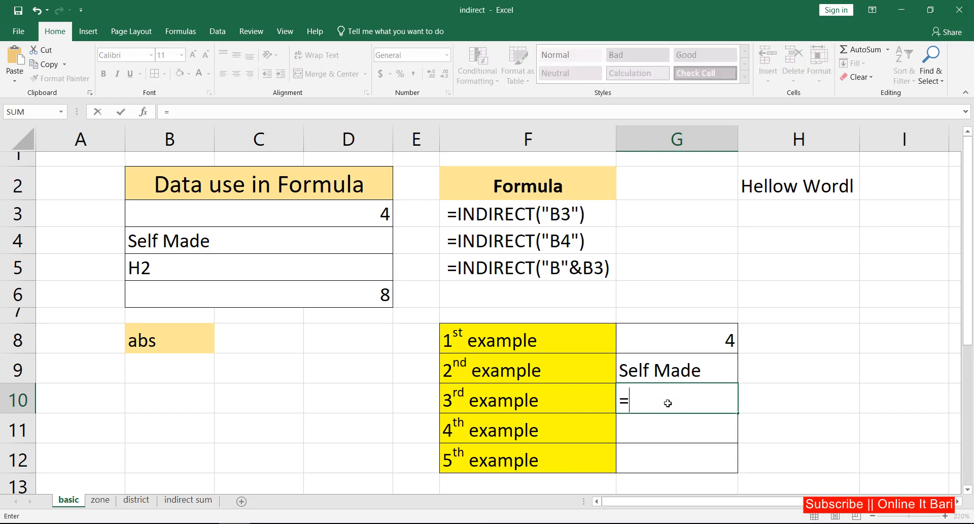
{"action": "type", "text": "indi"}
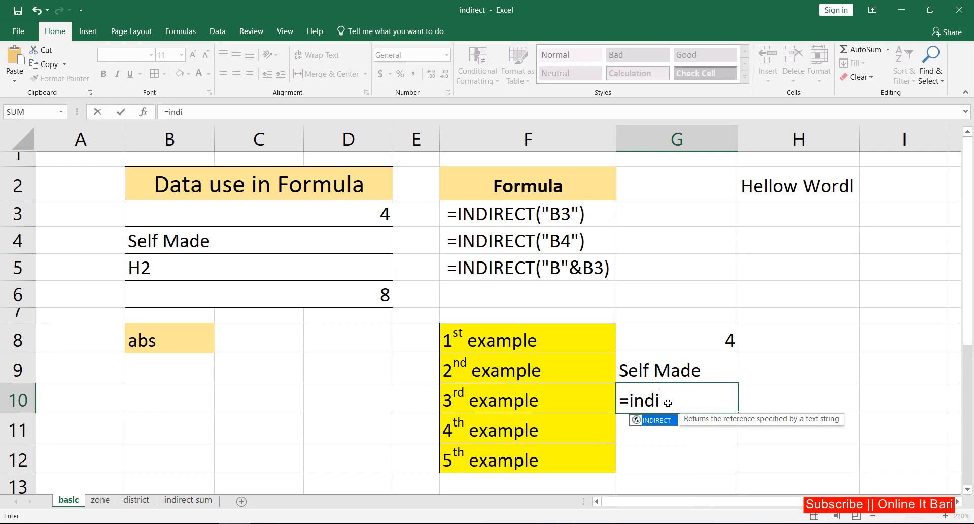
{"action": "key", "text": "Tab"}
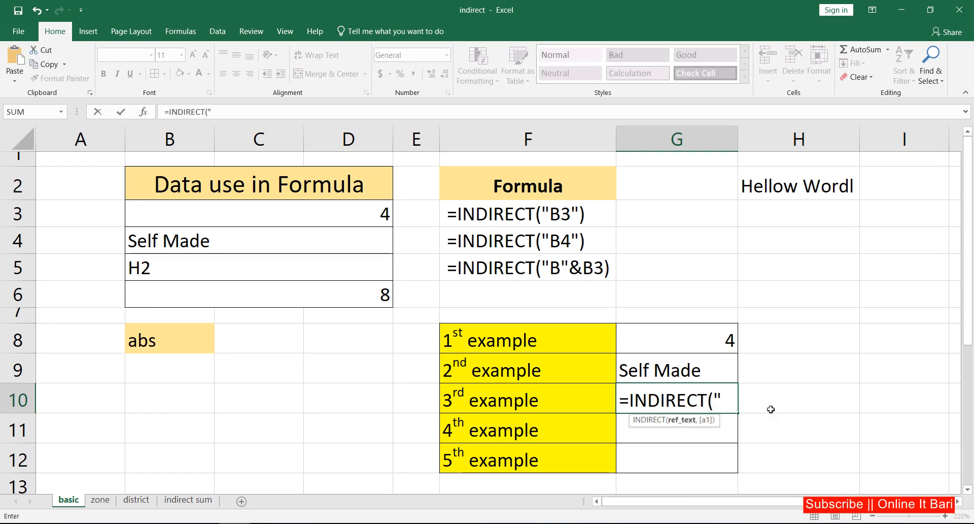
{"action": "type", "text": "\"B"}
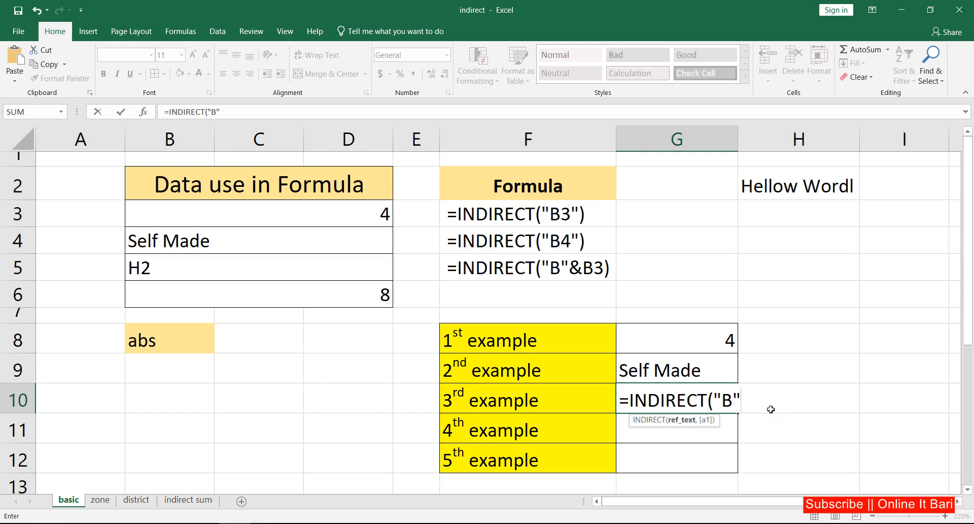
{"action": "type", "text": "\"&B"}
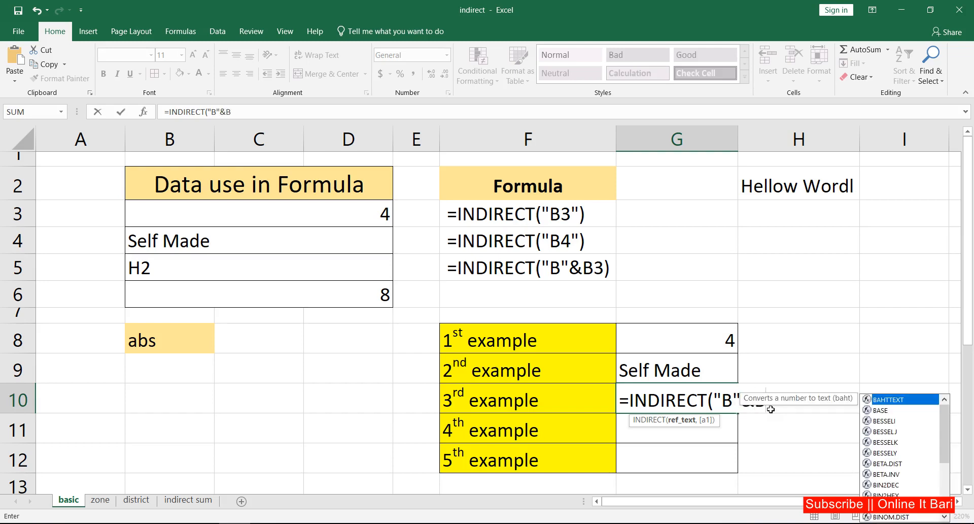
{"action": "type", "text": "3"}
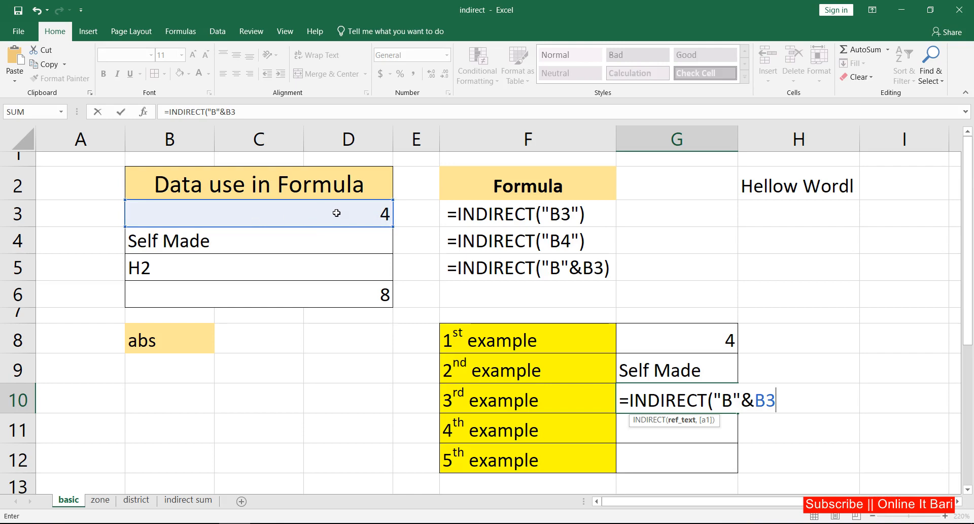
{"action": "key", "text": "Return"}
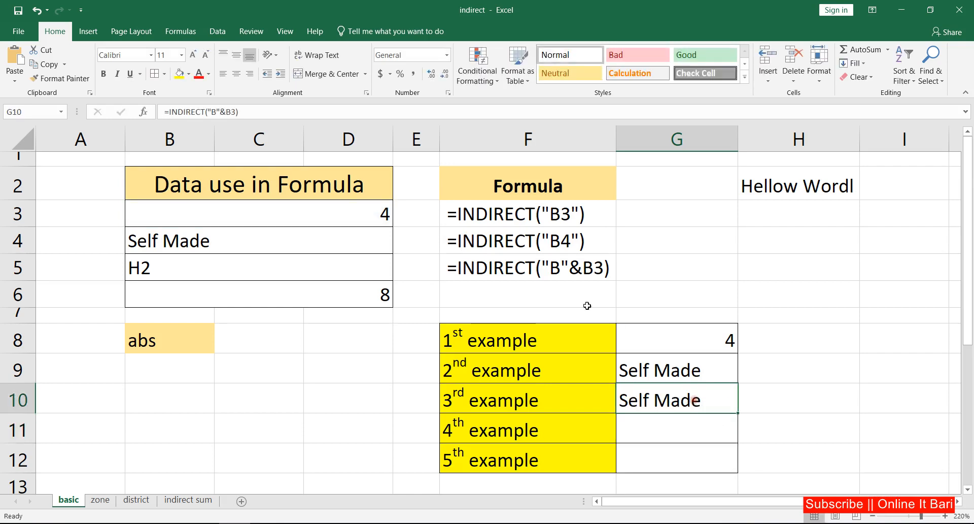
Compare the 3rd example's result in G10 with the reference formula in F5 and the row number supplied by B3
{"action": "left_click", "coordinate": [479, 264]}
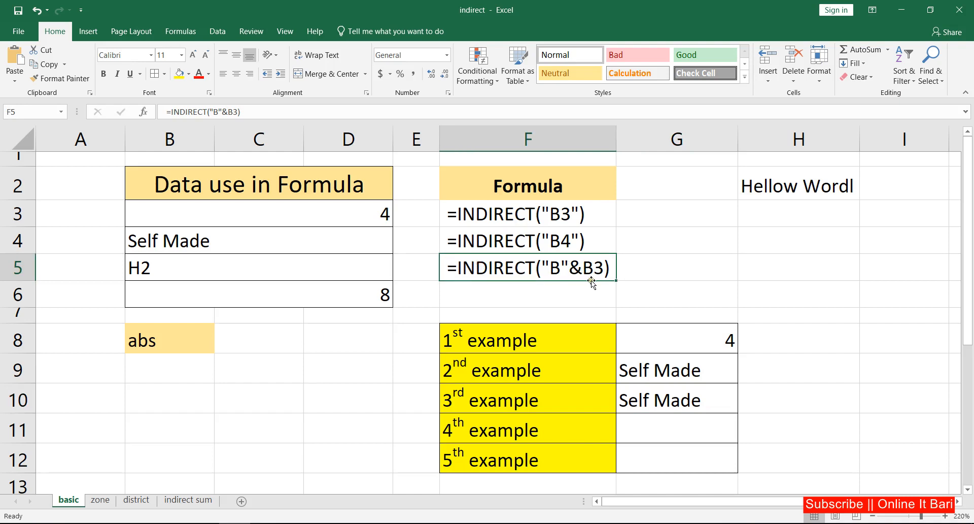
{"action": "left_click", "coordinate": [688, 404]}
{"action": "left_click", "coordinate": [555, 265]}
{"action": "left_click", "coordinate": [219, 211]}
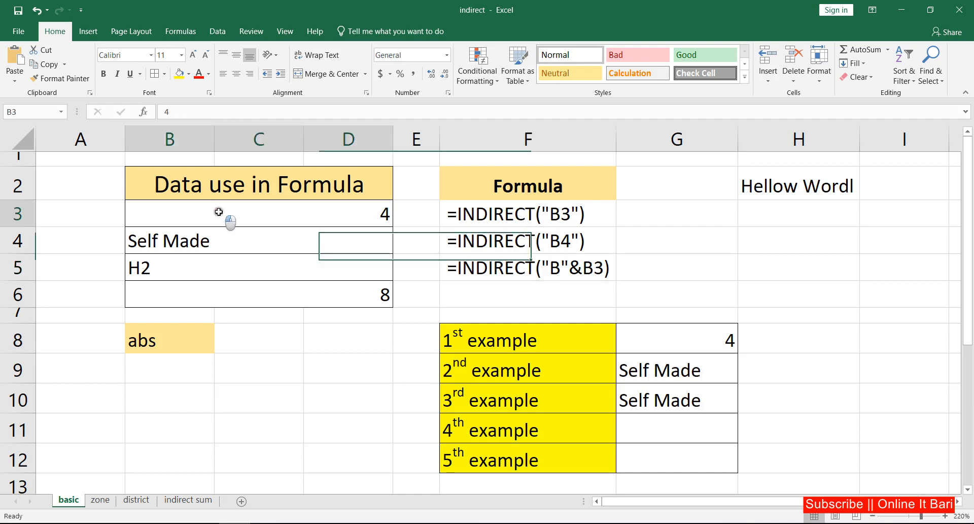
{"action": "left_click", "coordinate": [554, 267]}
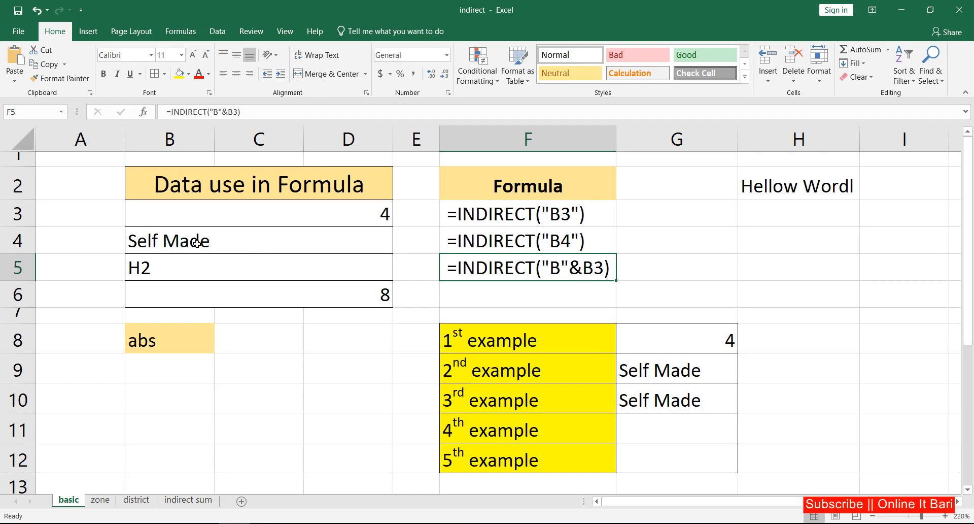
{"action": "left_click", "coordinate": [681, 401]}
{"action": "left_click", "coordinate": [671, 426]}
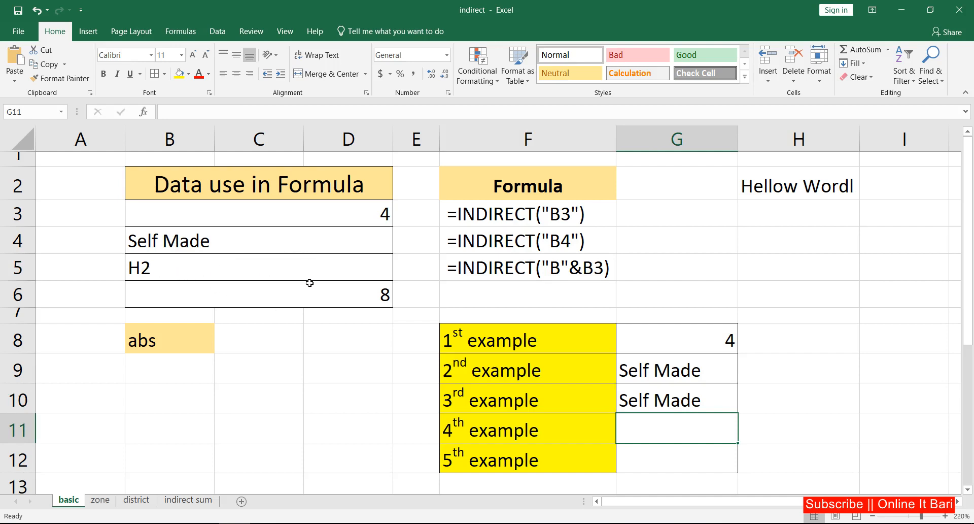
Enter =INDIRECT("b5") in cell G11 for the 4th example and compare it with cell B5
{"action": "type", "text": "=Indi"}
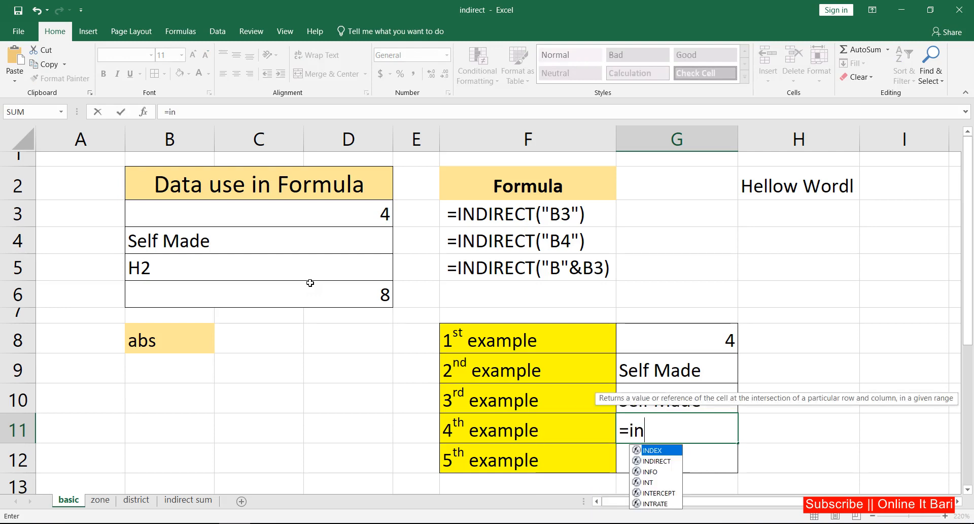
{"action": "key", "text": "Tab"}
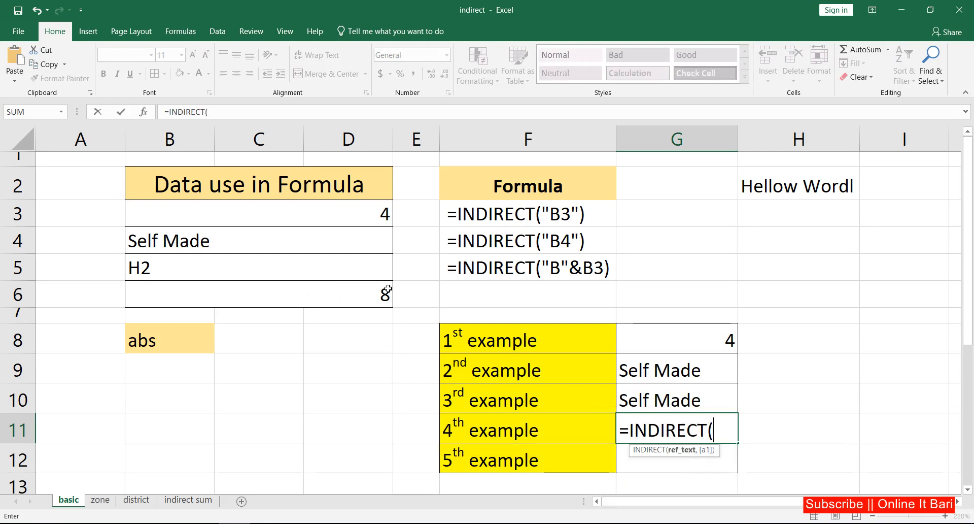
{"action": "type", "text": "\"b5\""}
{"action": "key", "text": "Return"}
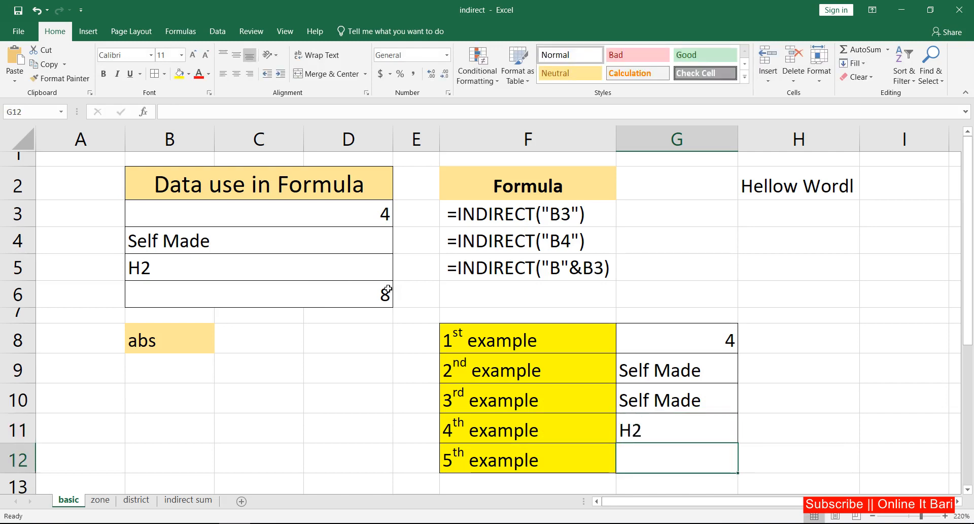
{"action": "left_click", "coordinate": [154, 269]}
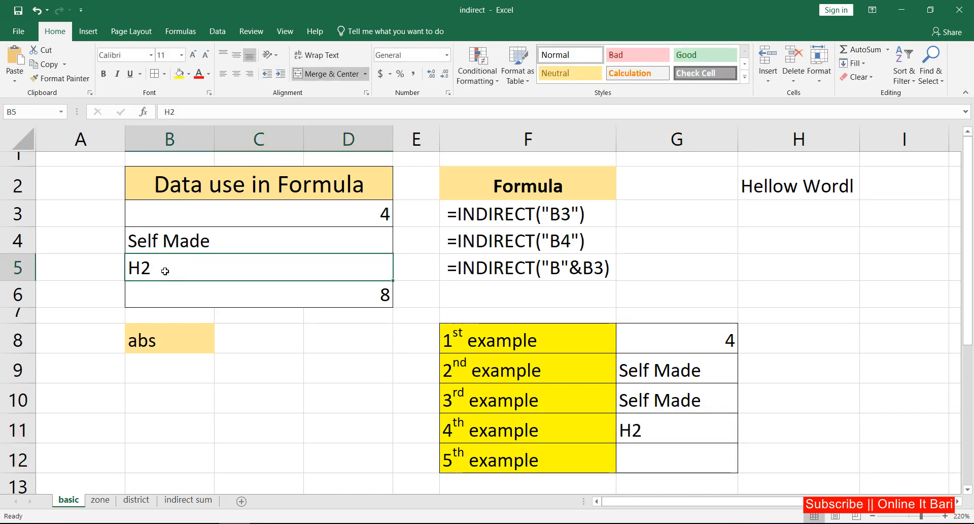
{"action": "left_click", "coordinate": [651, 428]}
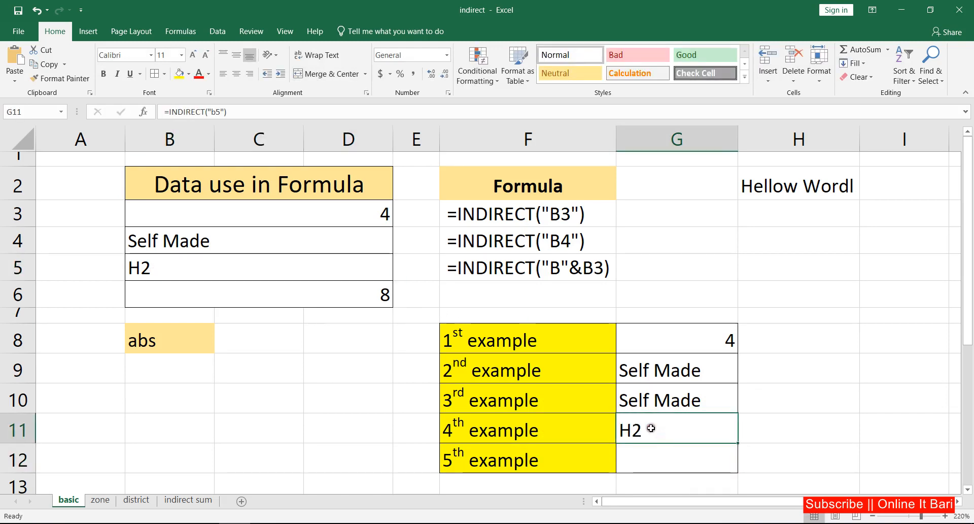
Remove the quotation marks from the 4th example's formula in G11 and capitalise the reference, making it =INDIRECT(B5)
{"action": "double_click", "coordinate": [651, 428]}
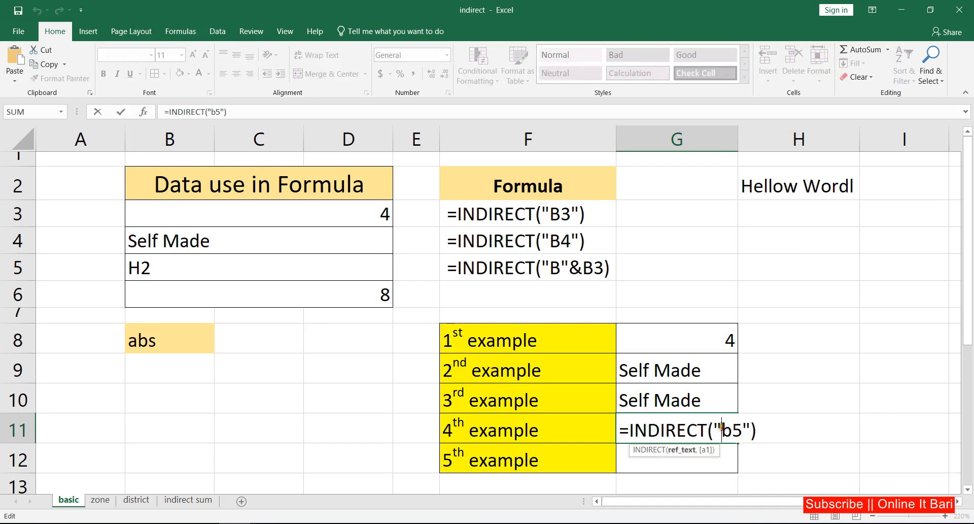
{"action": "left_click", "coordinate": [722, 428]}
{"action": "key", "text": "BackSpace"}
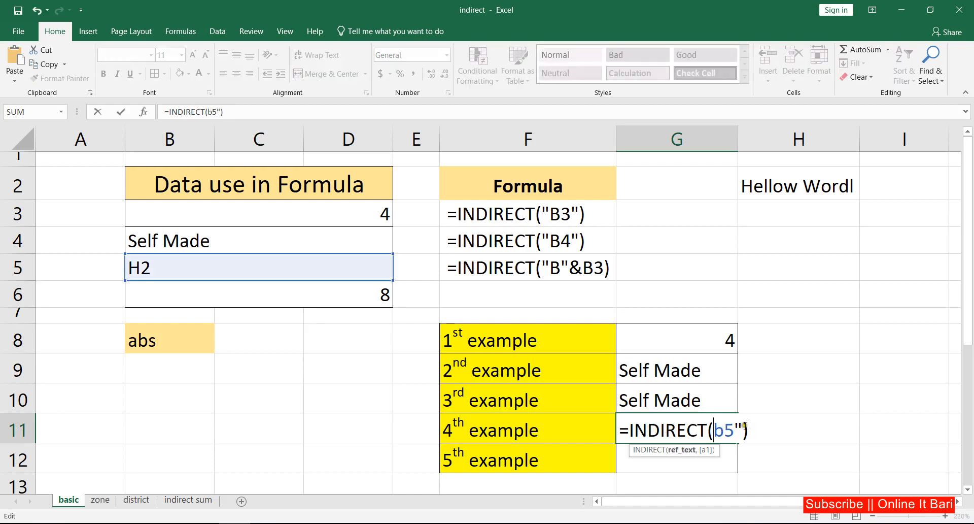
{"action": "left_click", "coordinate": [744, 428]}
{"action": "key", "text": "BackSpace"}
{"action": "left_click_drag", "start_coordinate": [724, 429], "coordinate": [714, 429]}
{"action": "type", "text": "B"}
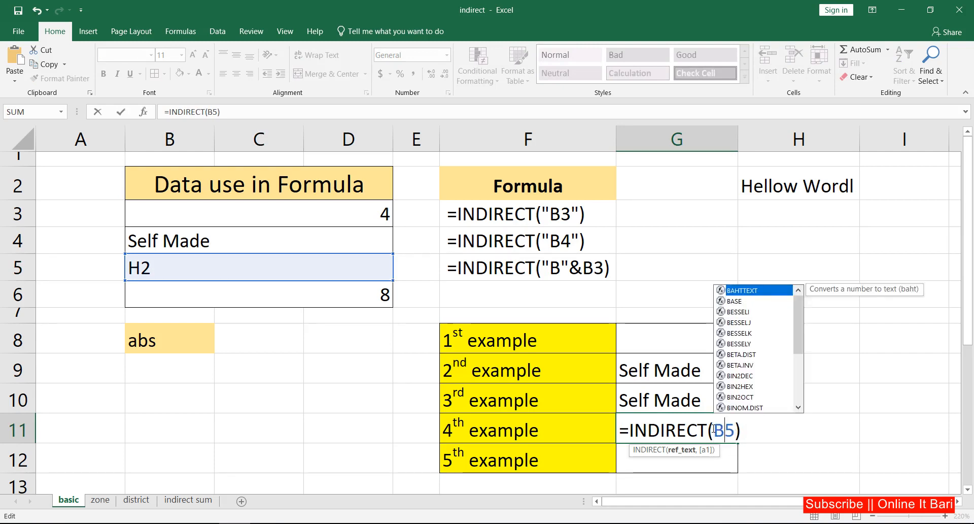
{"action": "key", "text": "Return"}
Trace the 4th example's result in G11 through the reference text in B5 to its source cell H2
{"action": "left_click", "coordinate": [705, 431]}
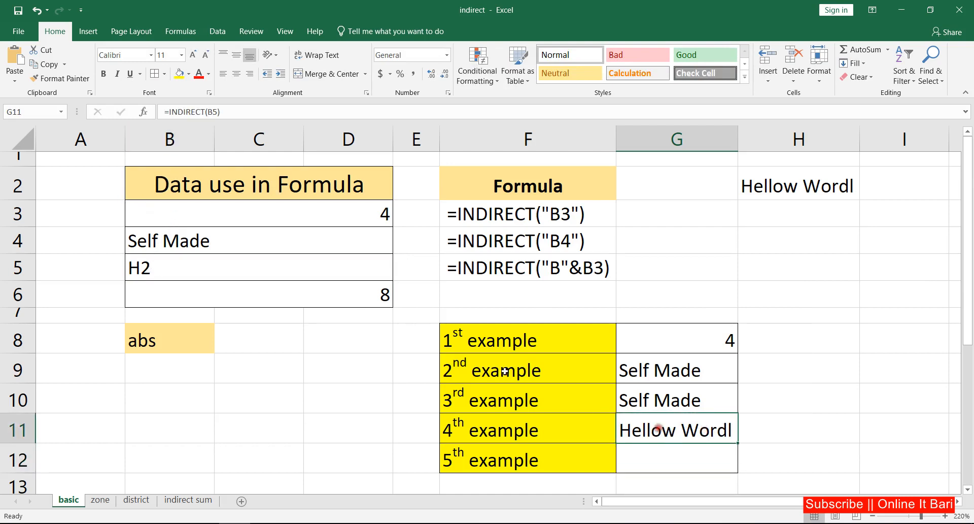
{"action": "left_click", "coordinate": [161, 268]}
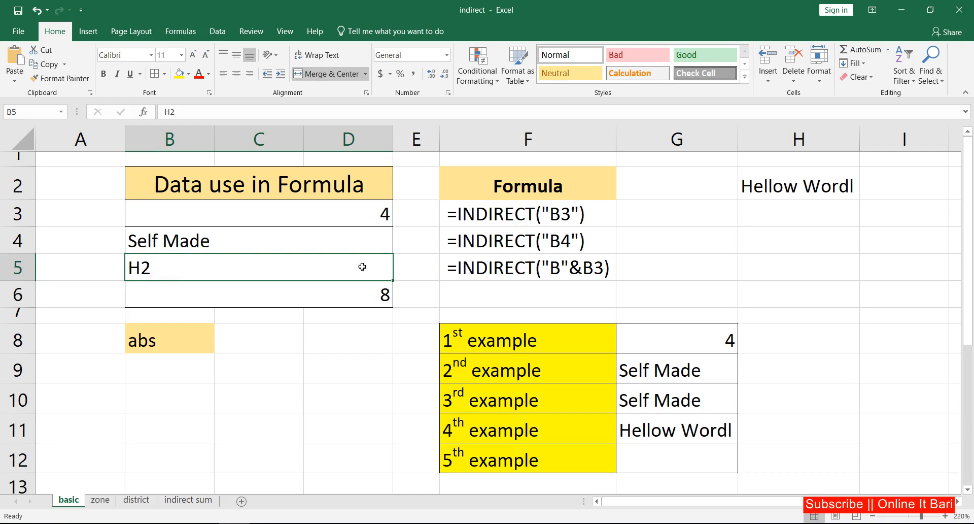
{"action": "left_click", "coordinate": [788, 184]}
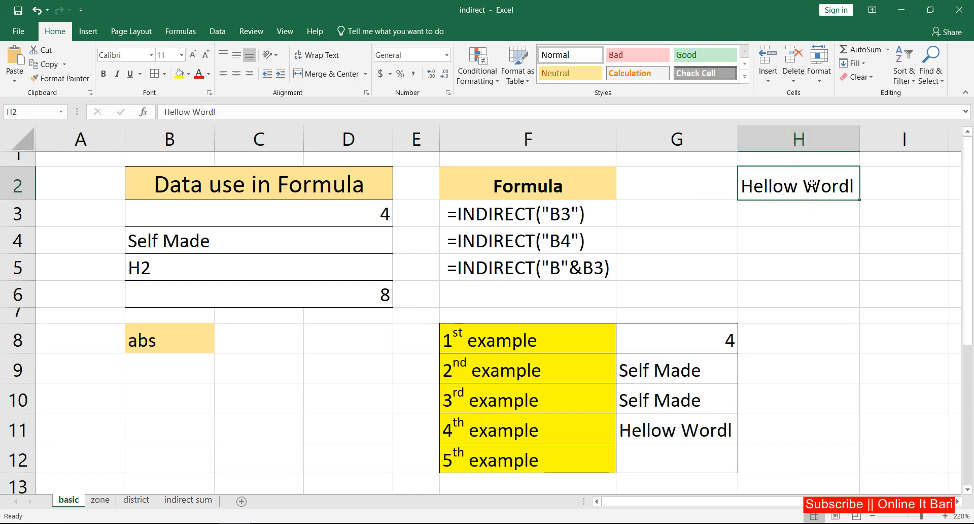
{"action": "left_click", "coordinate": [679, 432]}
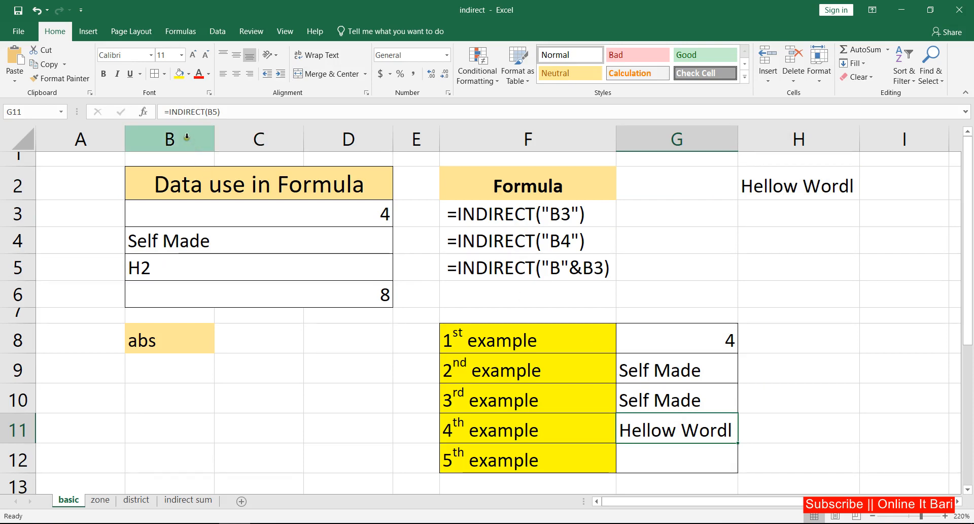
{"action": "left_click", "coordinate": [189, 268]}
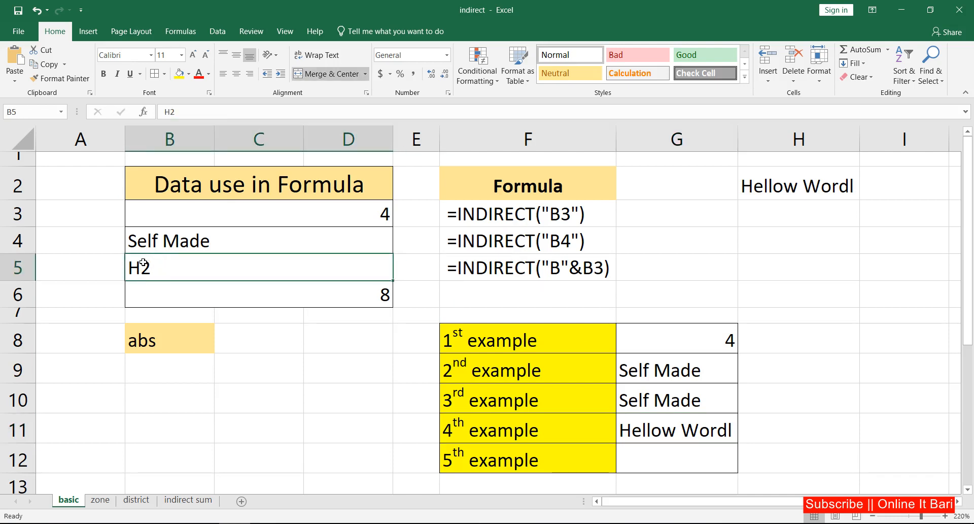
{"action": "left_click", "coordinate": [810, 187]}
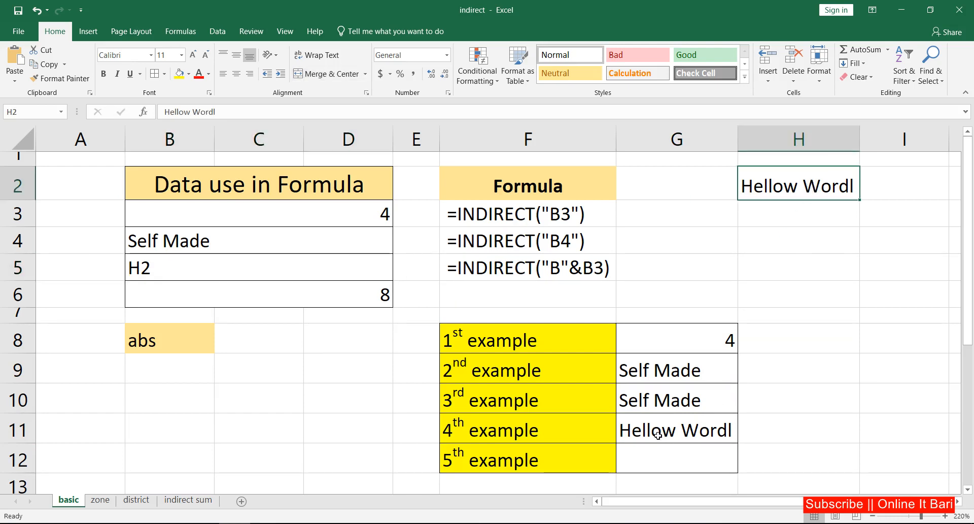
Enter =INDIRECT("b"&B6) in cell G12 for the 5th example, so that it points to cell B8
{"action": "left_click", "coordinate": [658, 450]}
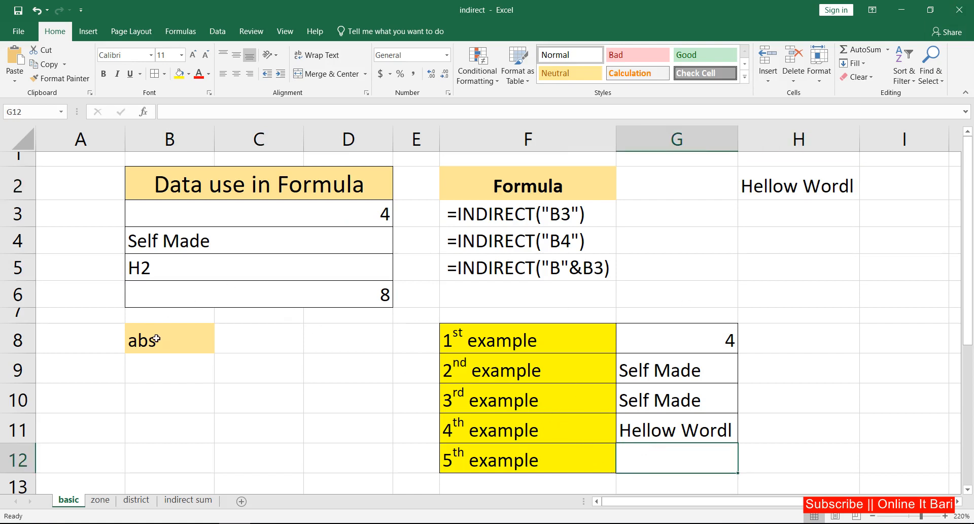
{"action": "left_click", "coordinate": [156, 339]}
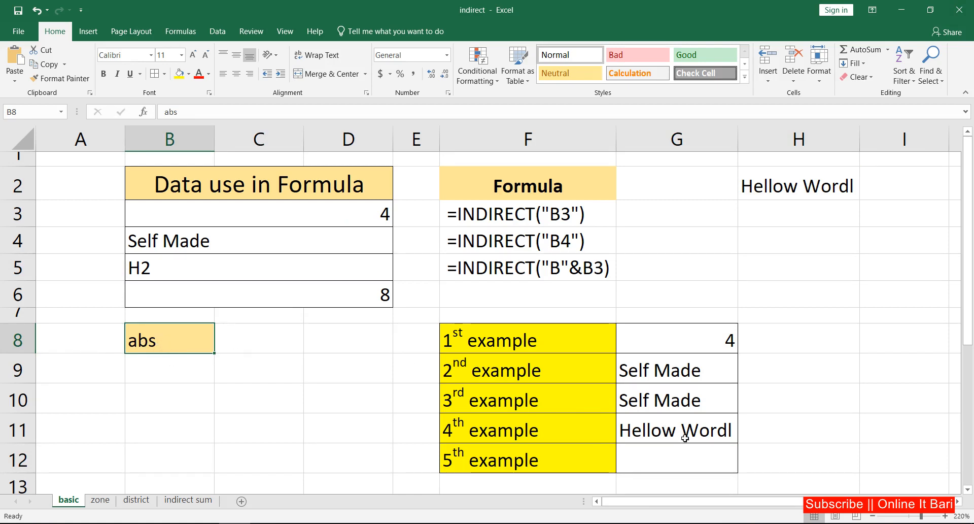
{"action": "left_click", "coordinate": [679, 458]}
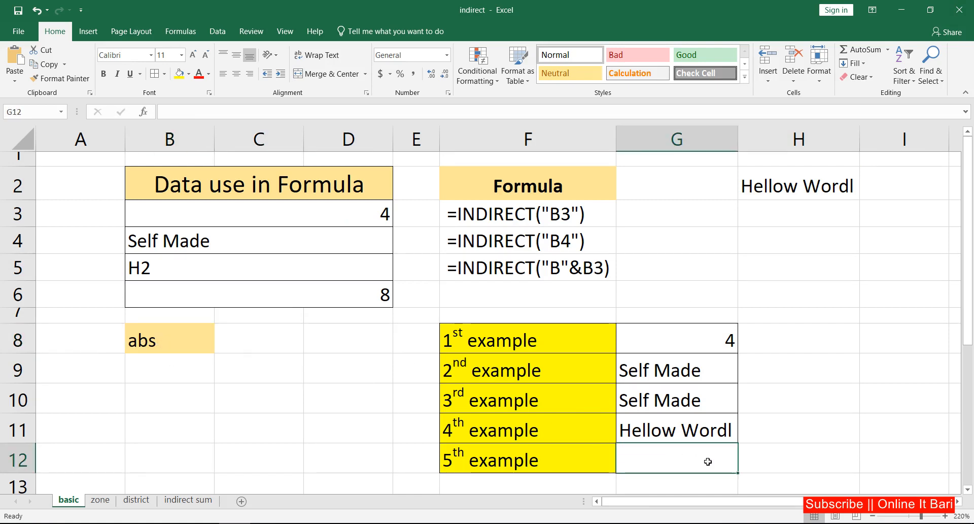
{"action": "type", "text": "=indi"}
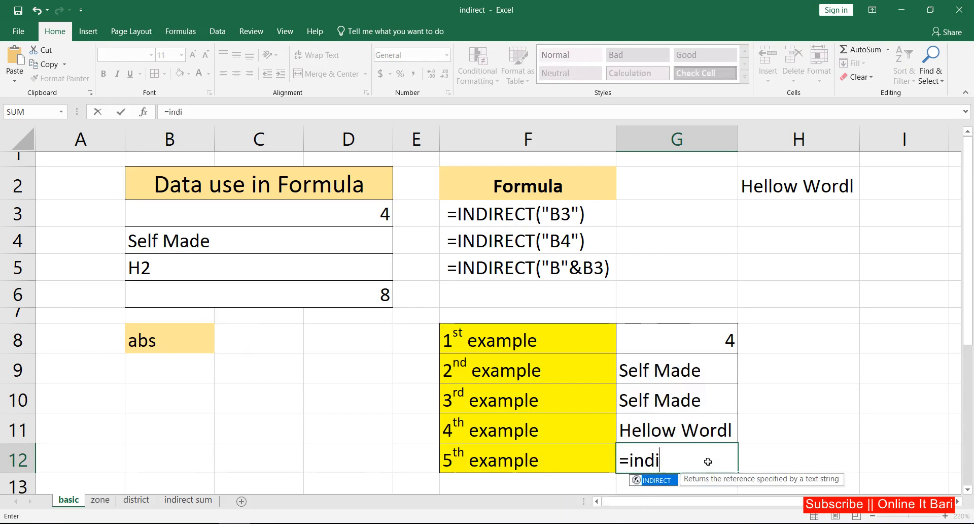
{"action": "key", "text": "Tab"}
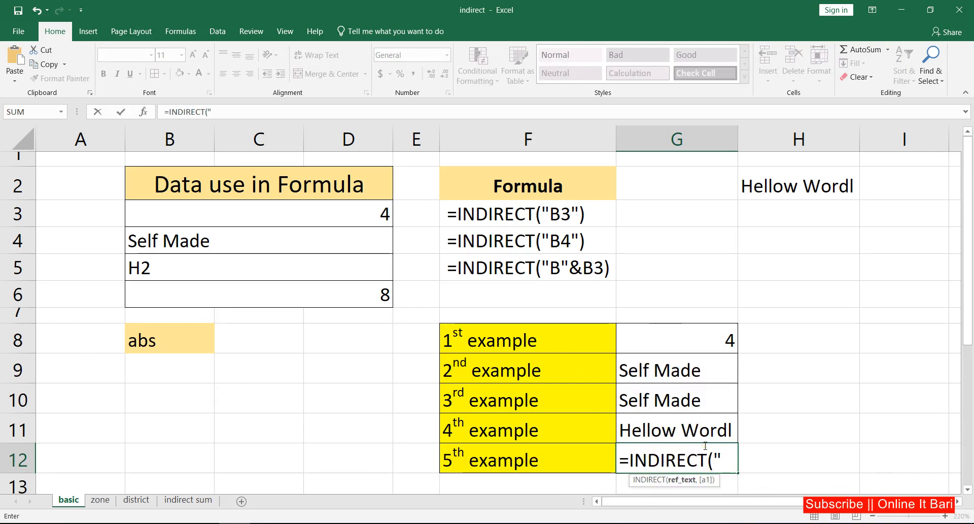
{"action": "type", "text": "b\""}
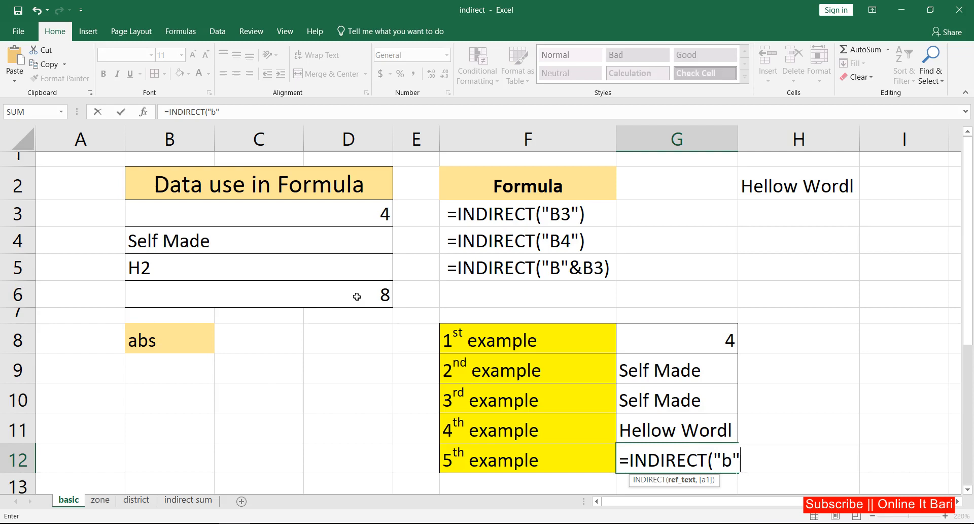
{"action": "type", "text": "&"}
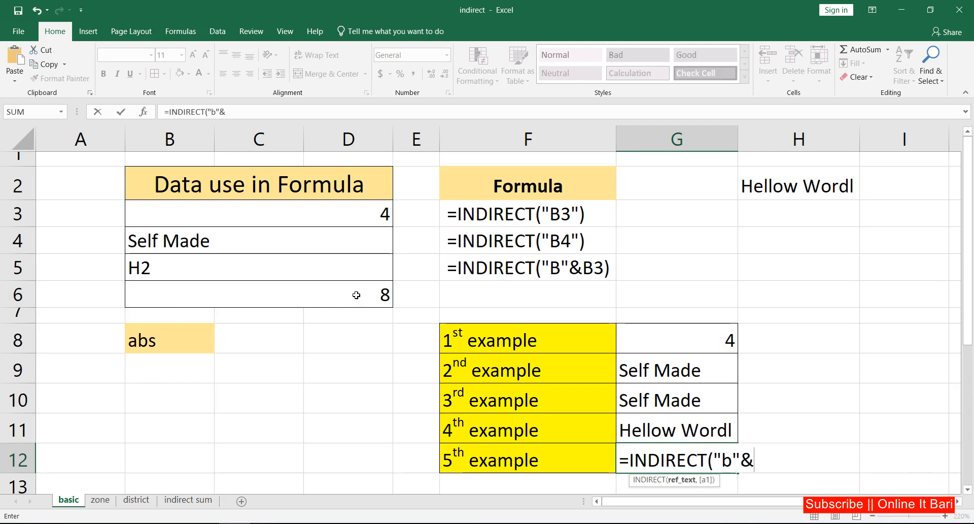
{"action": "left_click", "coordinate": [357, 295]}
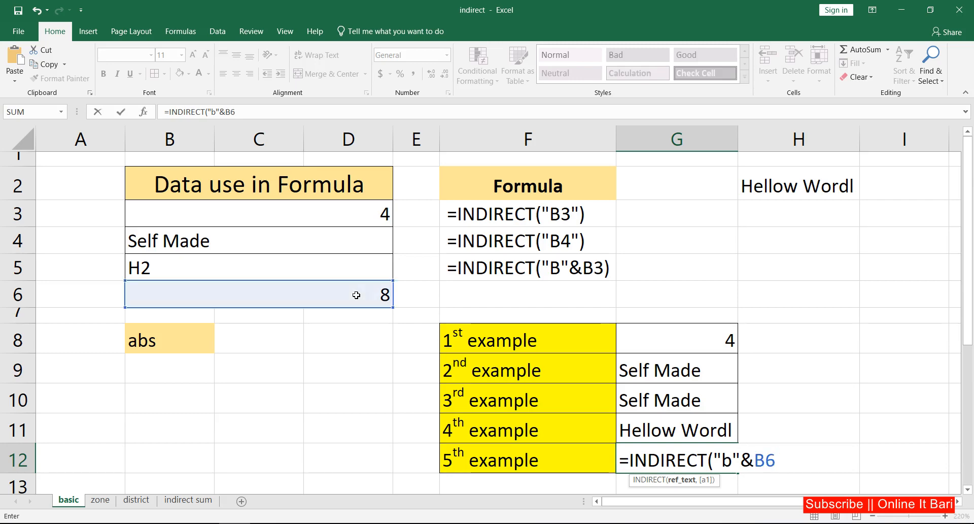
{"action": "key", "text": "Return"}
Check the 5th example's result in G12 against cell B8 and inspect how its formula uses B6
{"action": "left_click", "coordinate": [669, 446]}
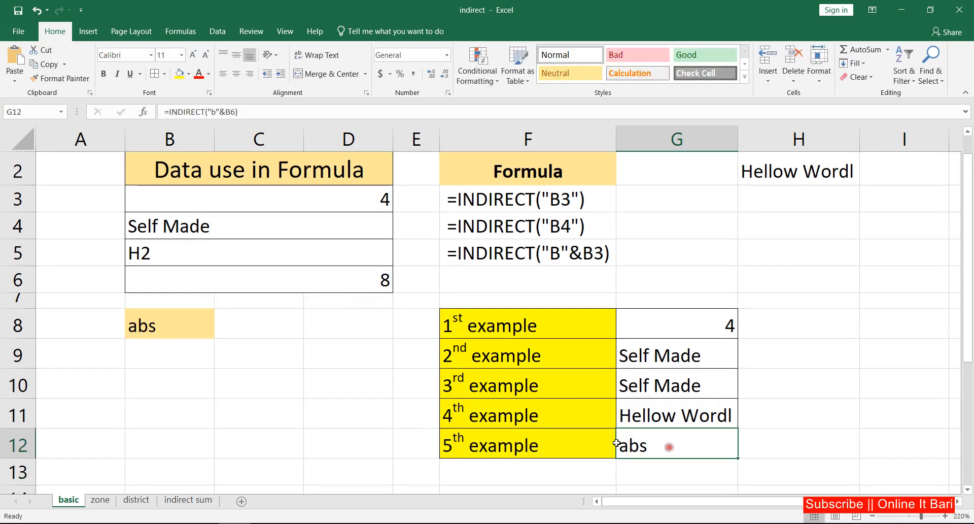
{"action": "left_click", "coordinate": [164, 329]}
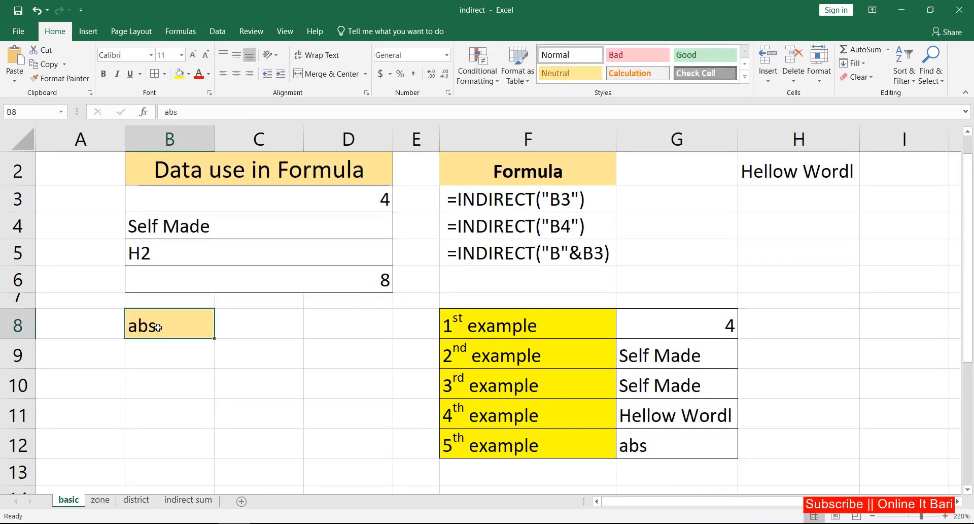
{"action": "scroll", "coordinate": [157, 327], "scroll_direction": "up", "scroll_amount": 1}
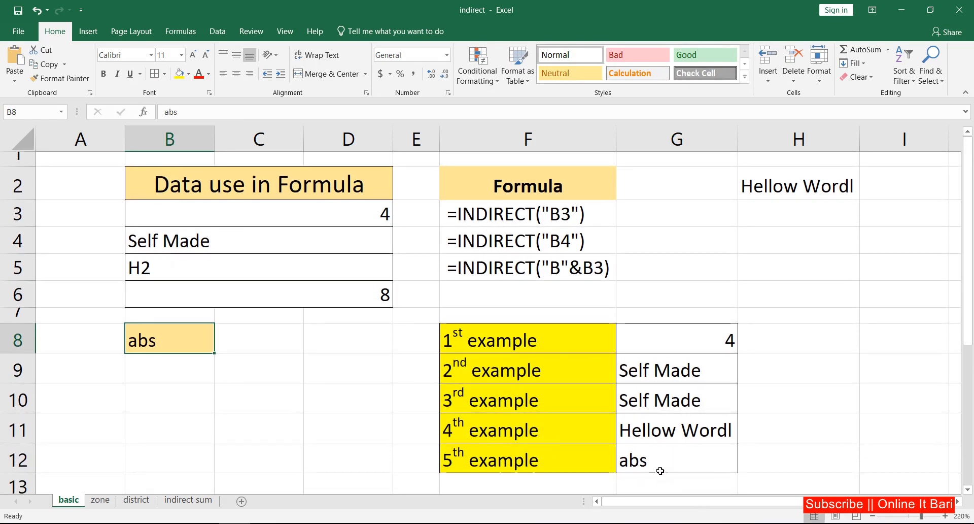
{"action": "double_click", "coordinate": [660, 469]}
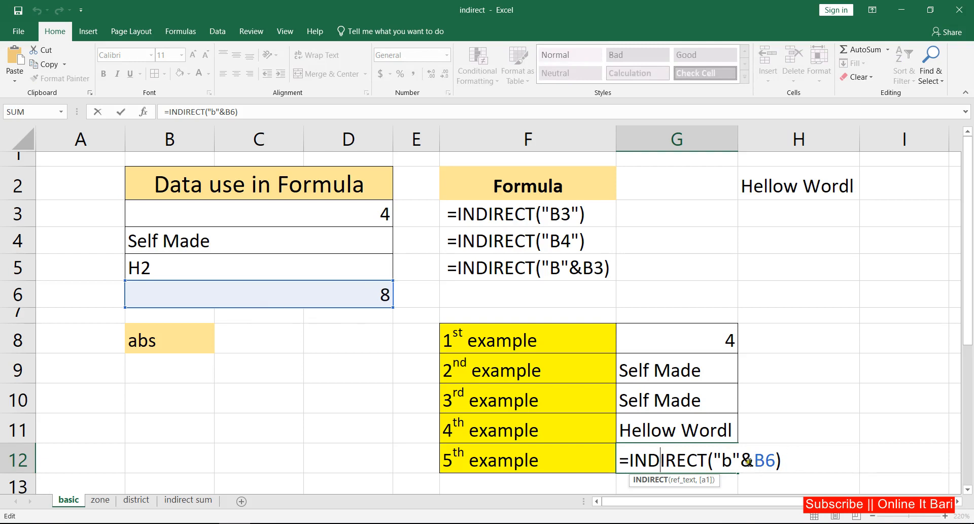
{"action": "left_click", "coordinate": [120, 112]}
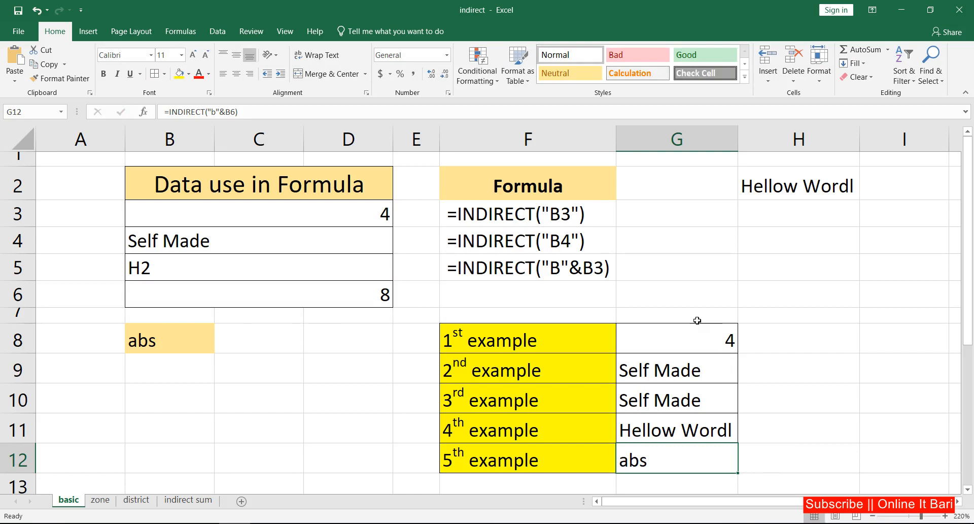
{"action": "left_click", "coordinate": [694, 317]}
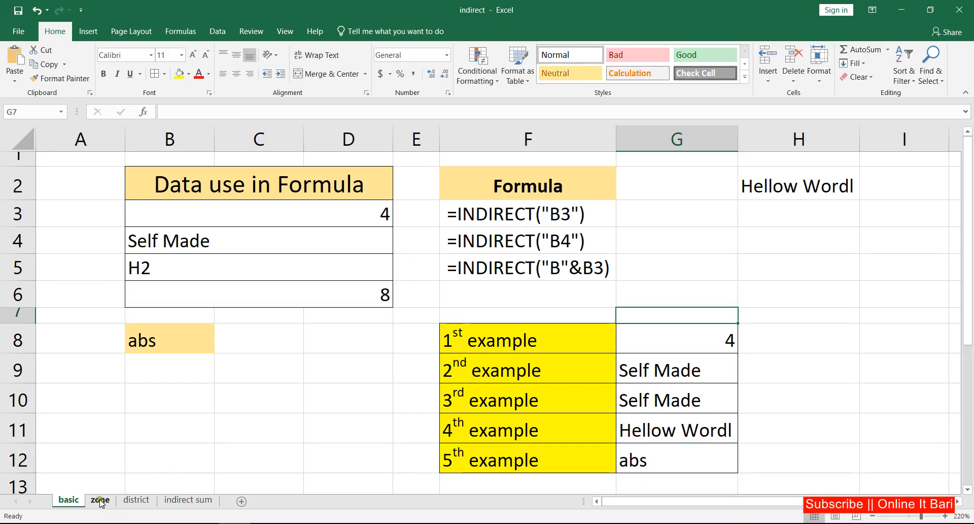
Open the zone sheet and go over the Name, Zone and Sales headers of the Employee Sales Report
{"action": "left_click", "coordinate": [100, 500]}
{"action": "left_click", "coordinate": [468, 273]}
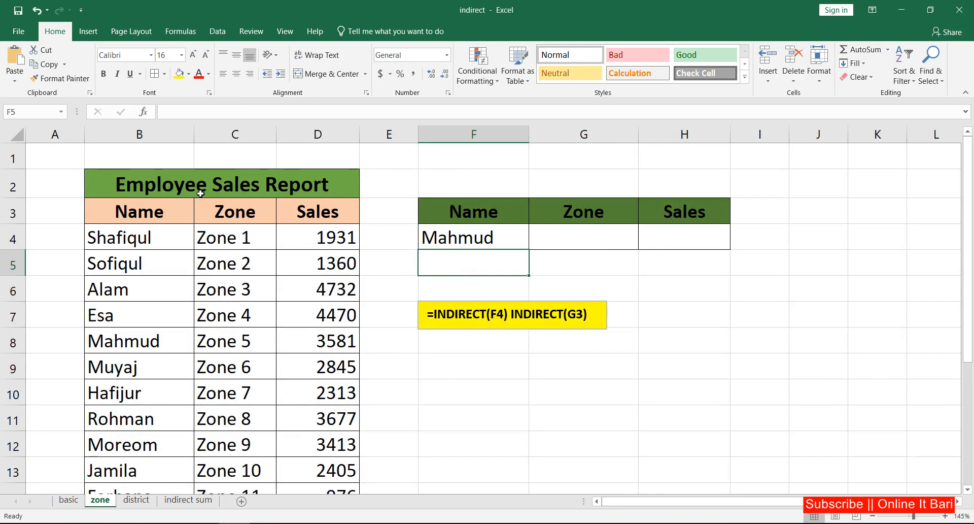
{"action": "left_click", "coordinate": [185, 217]}
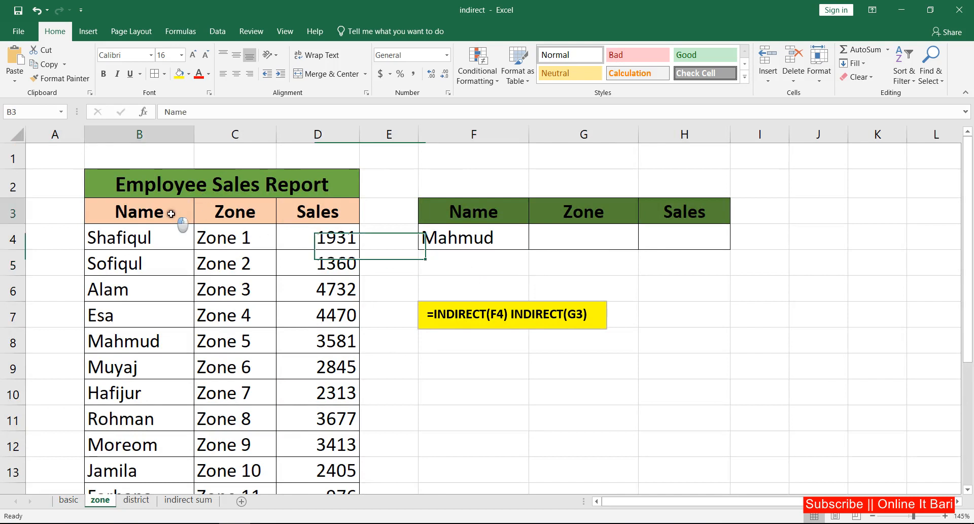
{"action": "left_click", "coordinate": [233, 215]}
{"action": "left_click", "coordinate": [329, 214]}
Choose the first listed employee in the lookup table's Name cell F4 and select the empty Zone cell G4
{"action": "left_click", "coordinate": [484, 243]}
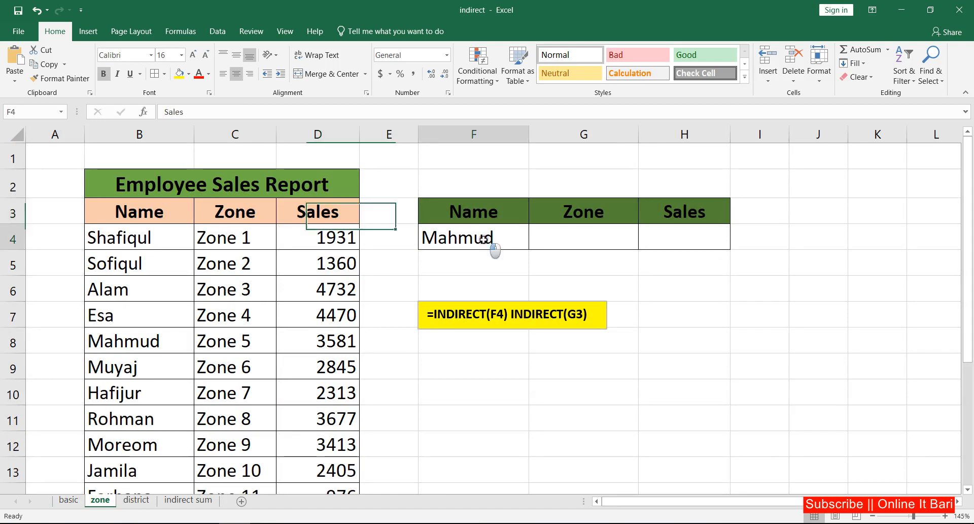
{"action": "left_click", "coordinate": [533, 245]}
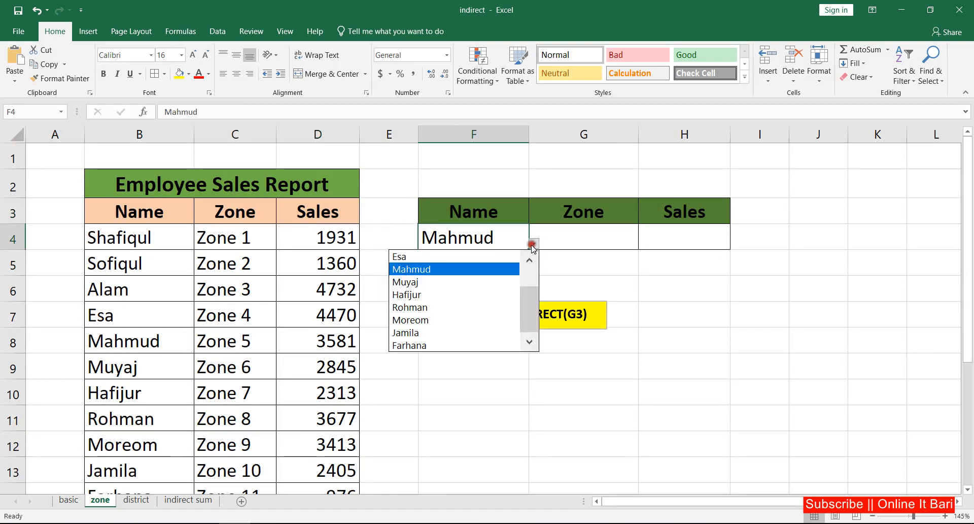
{"action": "left_click_drag", "start_coordinate": [531, 305], "coordinate": [530, 281]}
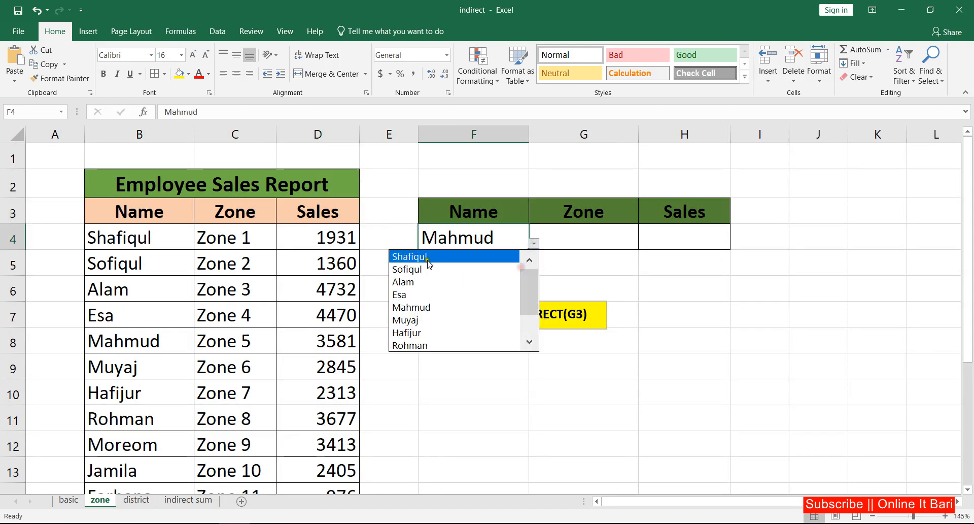
{"action": "left_click", "coordinate": [443, 256]}
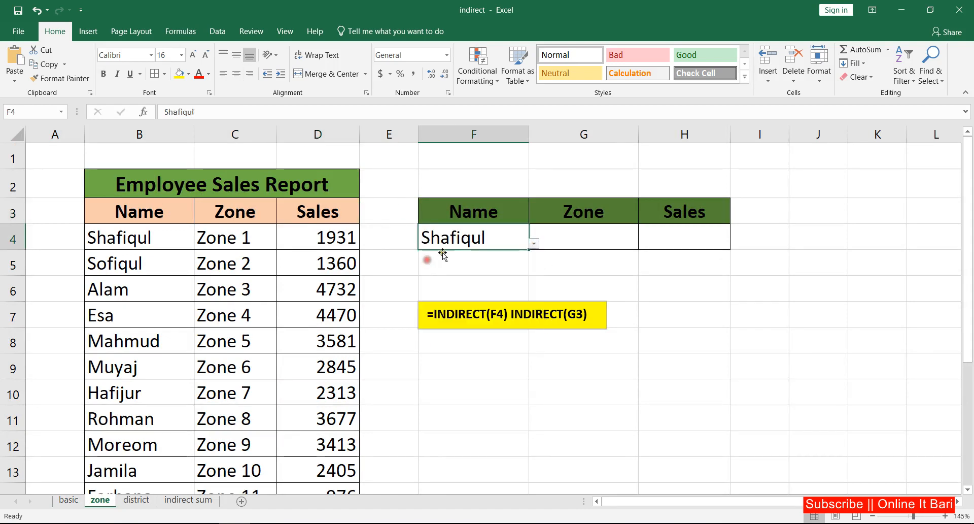
{"action": "left_click", "coordinate": [578, 235]}
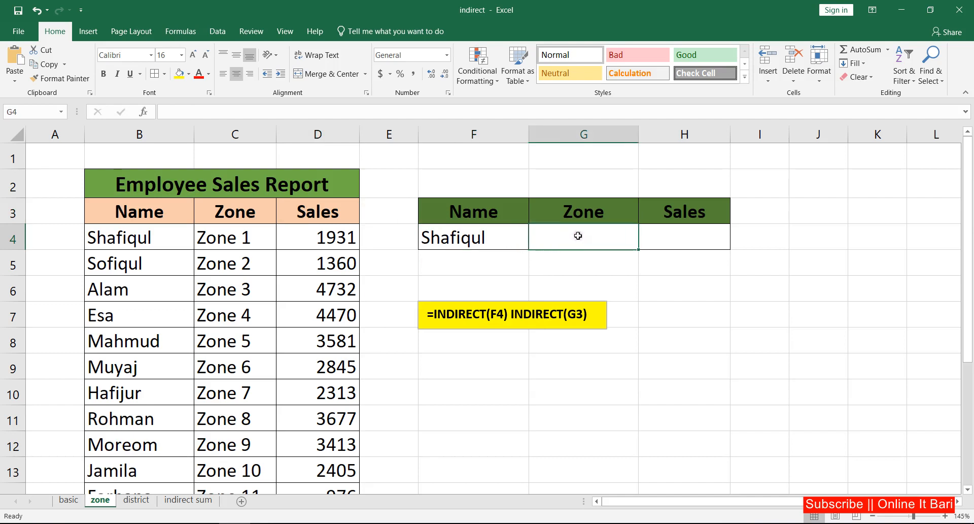
{"action": "left_click", "coordinate": [659, 237]}
{"action": "left_click", "coordinate": [571, 236]}
{"action": "left_click_drag", "start_coordinate": [122, 212], "coordinate": [317, 215]}
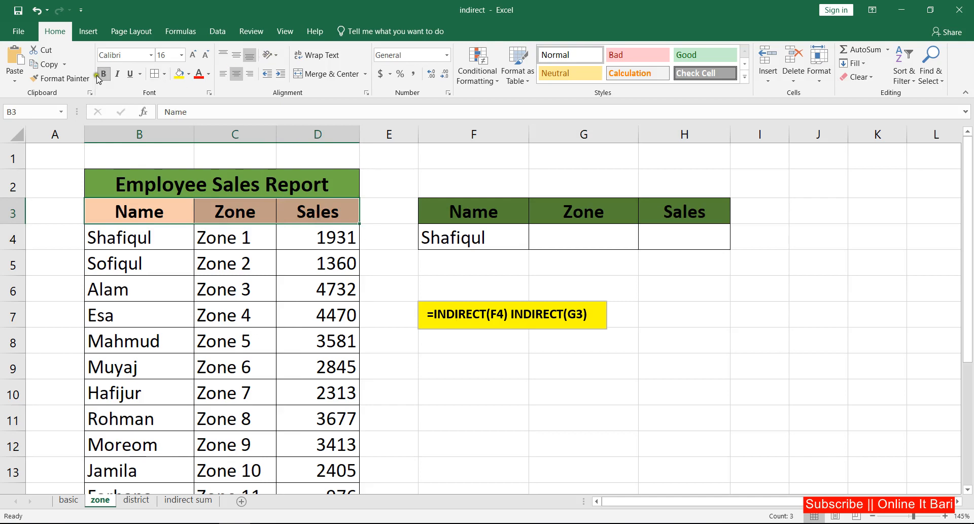
{"action": "left_click", "coordinate": [61, 111]}
{"action": "key", "text": "Escape"}
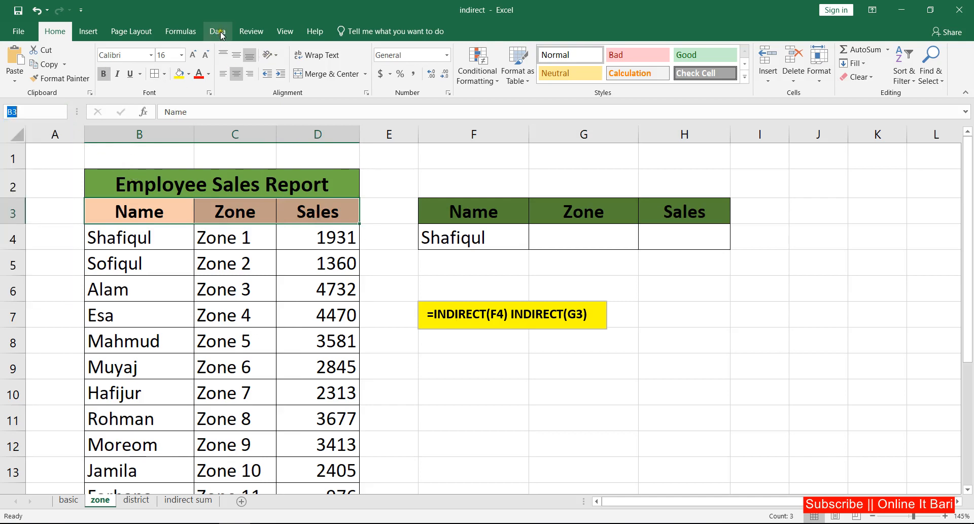
Delete all of the workbook's defined names, from the first to the last entry, in the Name Manager
{"action": "left_click", "coordinate": [187, 33]}
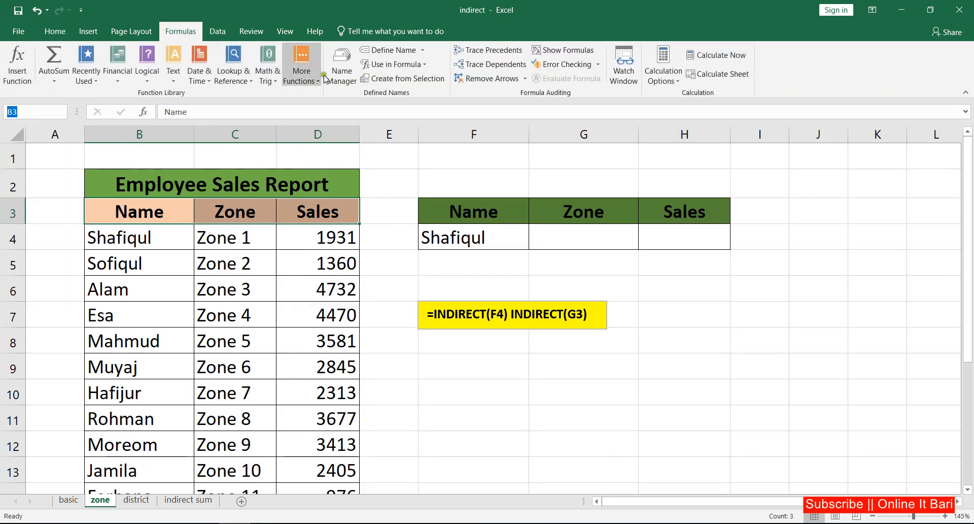
{"action": "left_click", "coordinate": [349, 82]}
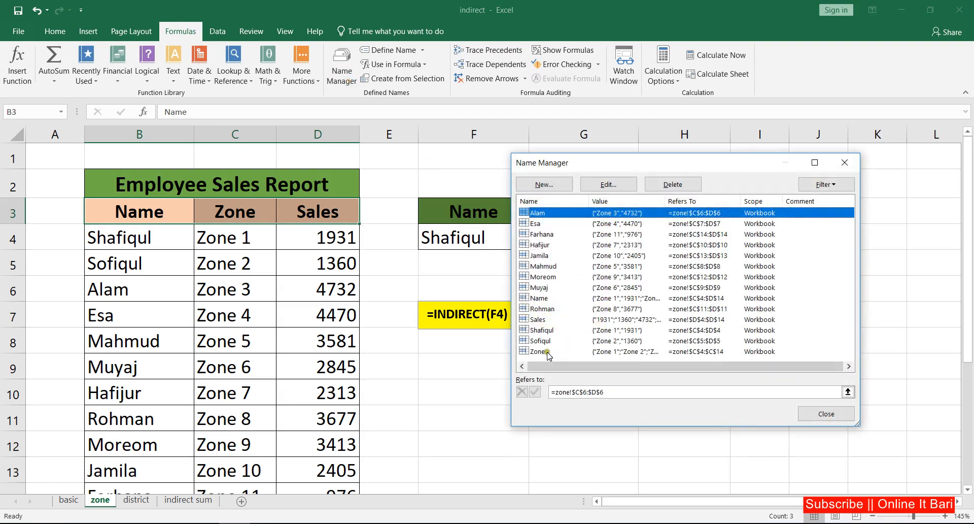
{"action": "left_click", "coordinate": [548, 351]}
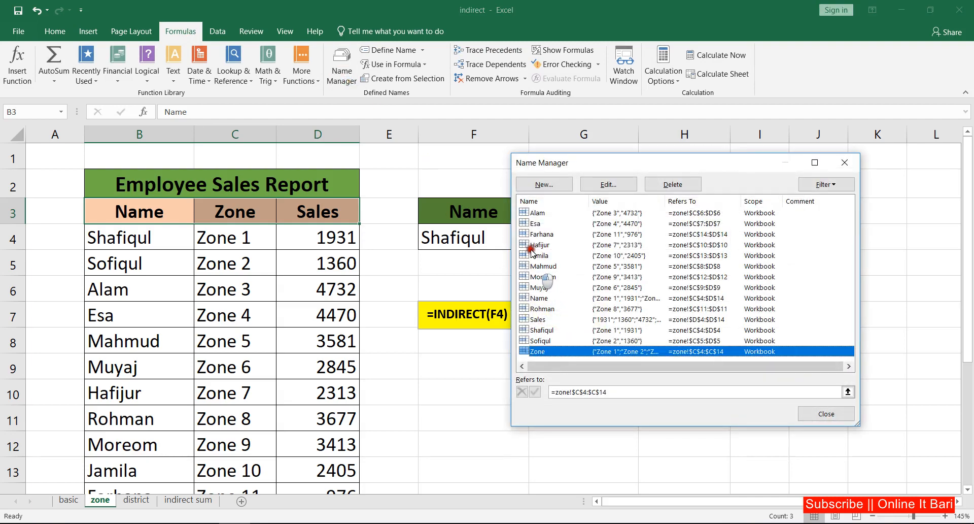
{"action": "left_click", "coordinate": [536, 214]}
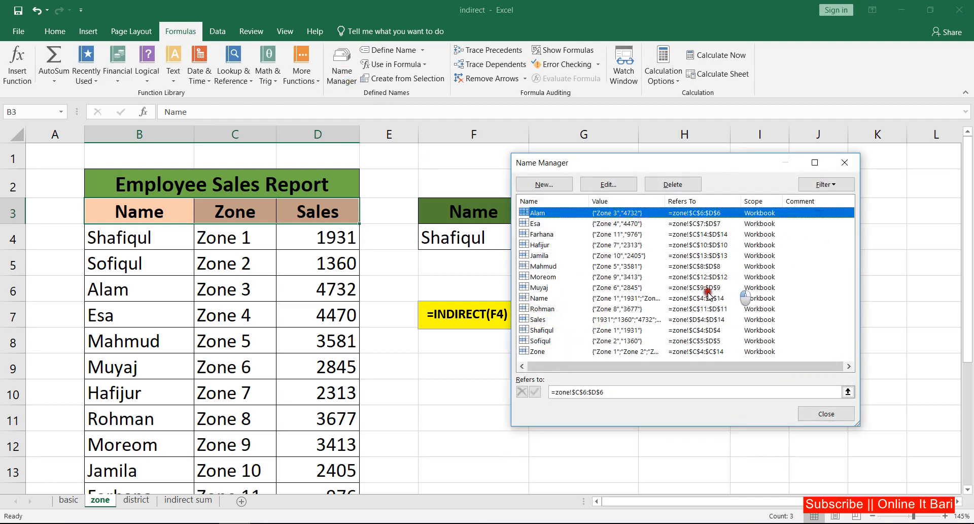
{"action": "left_click", "coordinate": [792, 351]}
{"action": "left_click_drag", "start_coordinate": [540, 351], "coordinate": [630, 191]}
{"action": "left_click", "coordinate": [673, 184]}
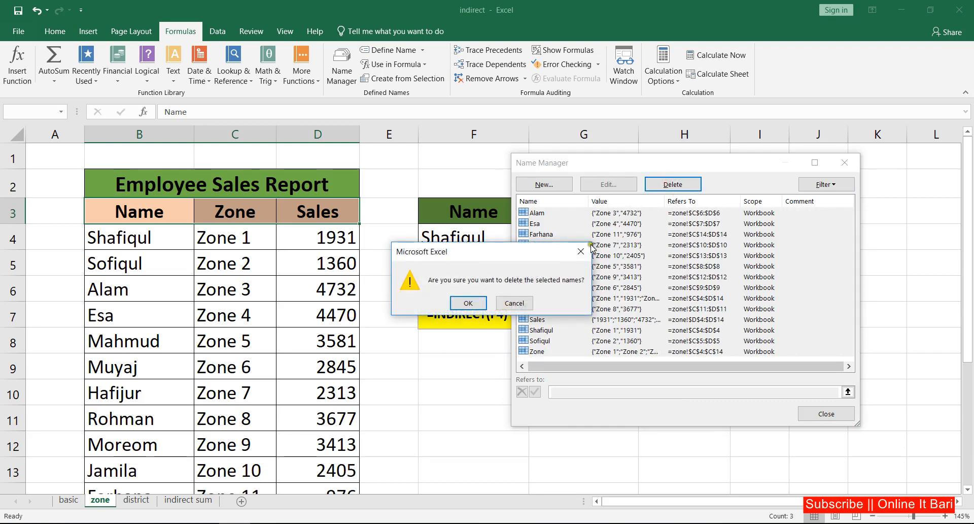
{"action": "left_click", "coordinate": [463, 302]}
{"action": "left_click", "coordinate": [826, 414]}
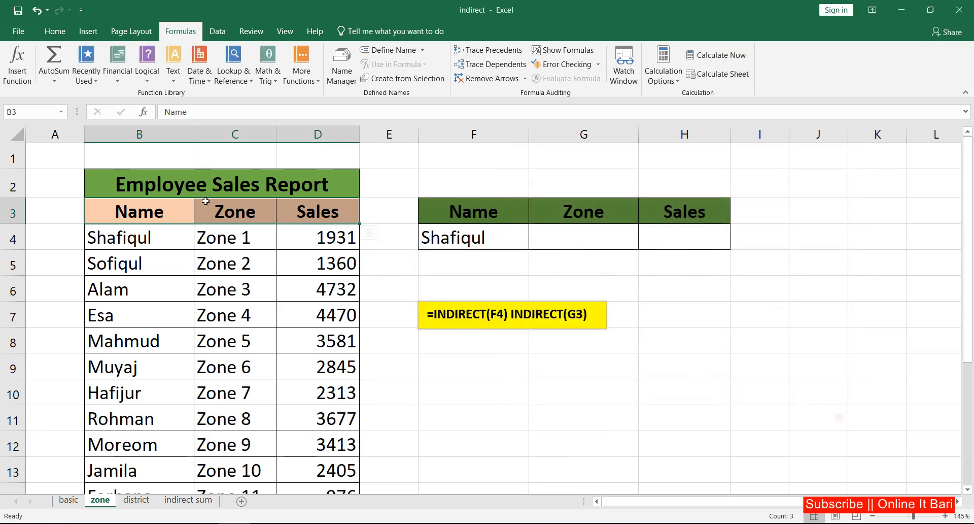
Create named ranges from the Employee Sales Report data B3:D14, using the top row and left column as names
{"action": "left_click_drag", "start_coordinate": [117, 211], "coordinate": [317, 214]}
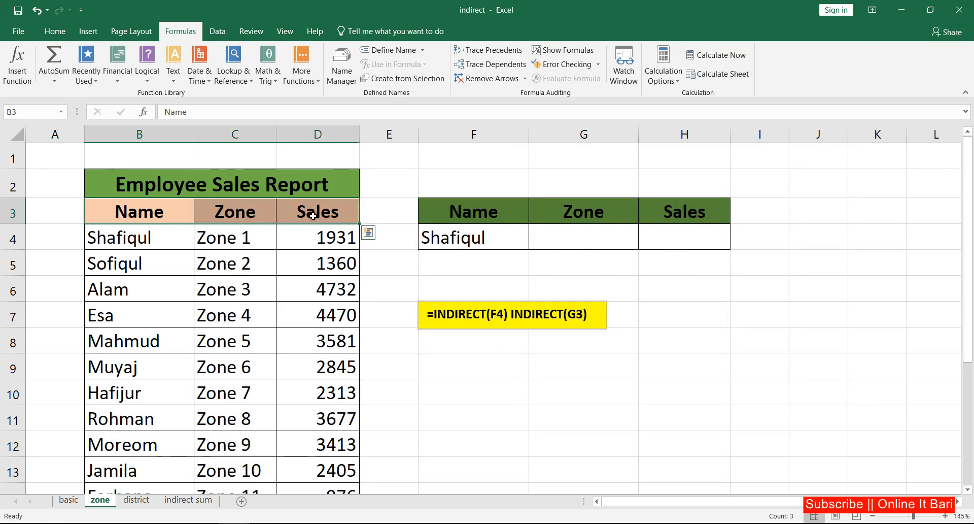
{"action": "key", "text": "ctrl+shift+Down"}
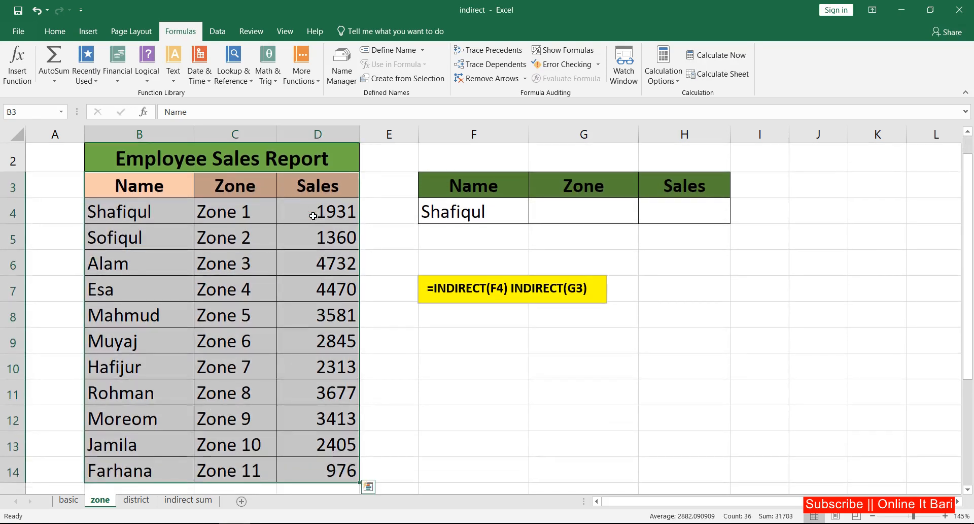
{"action": "scroll", "coordinate": [237, 220], "scroll_direction": "up", "scroll_amount": 1}
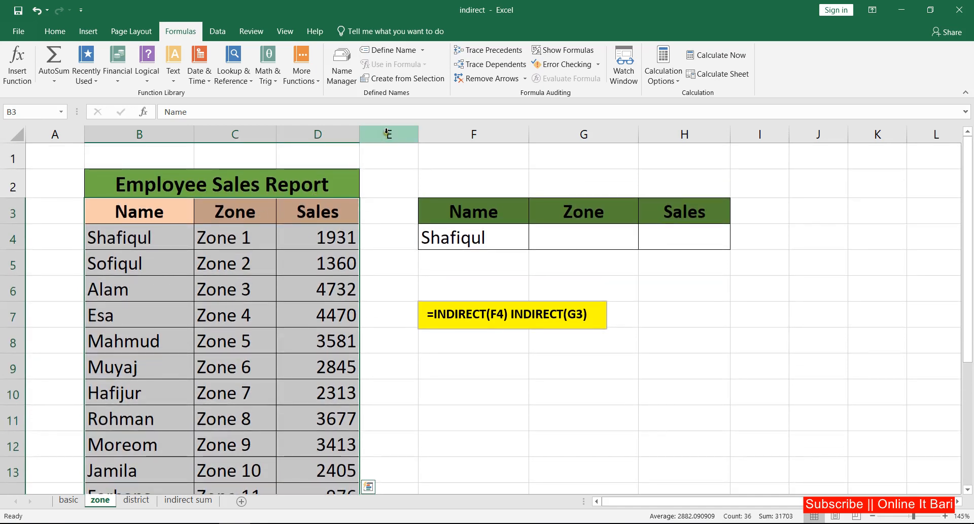
{"action": "left_click", "coordinate": [181, 31]}
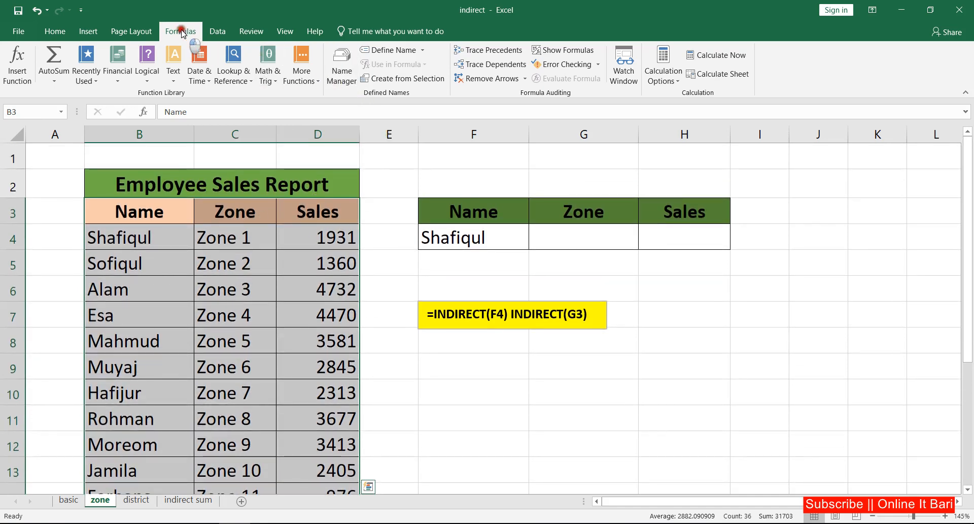
{"action": "left_click", "coordinate": [403, 79]}
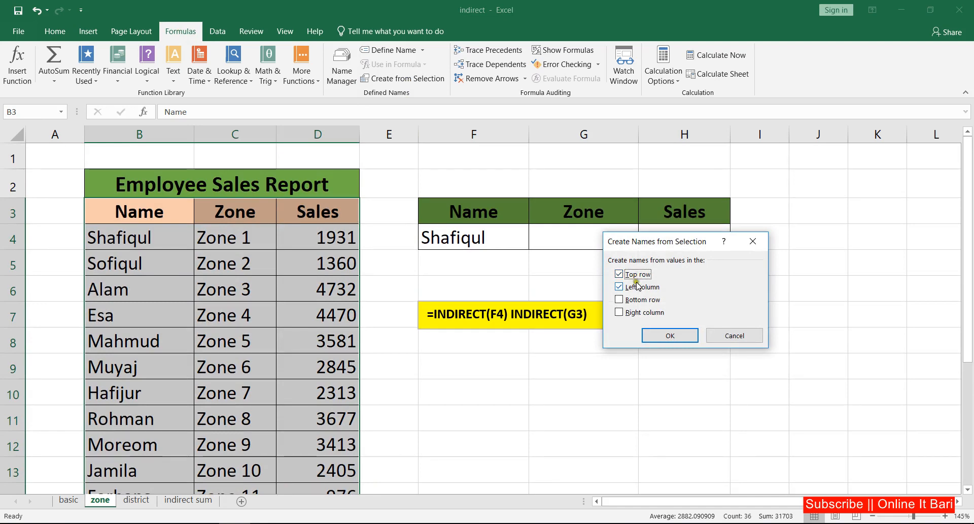
{"action": "left_click", "coordinate": [678, 336]}
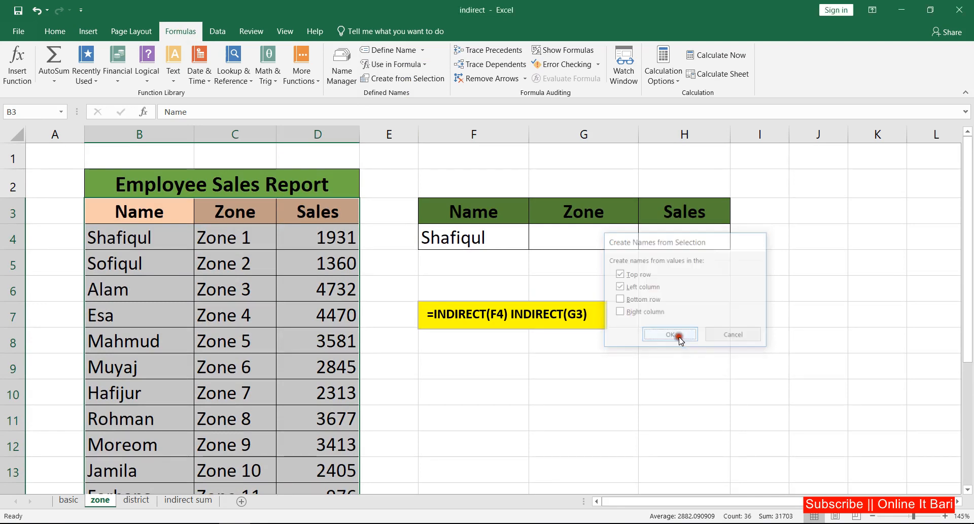
Enter =INDIRECT(F4) INDIRECT(G3) in the lookup table's Zone cell G4 to return the chosen employee's zone
{"action": "left_click", "coordinate": [578, 240]}
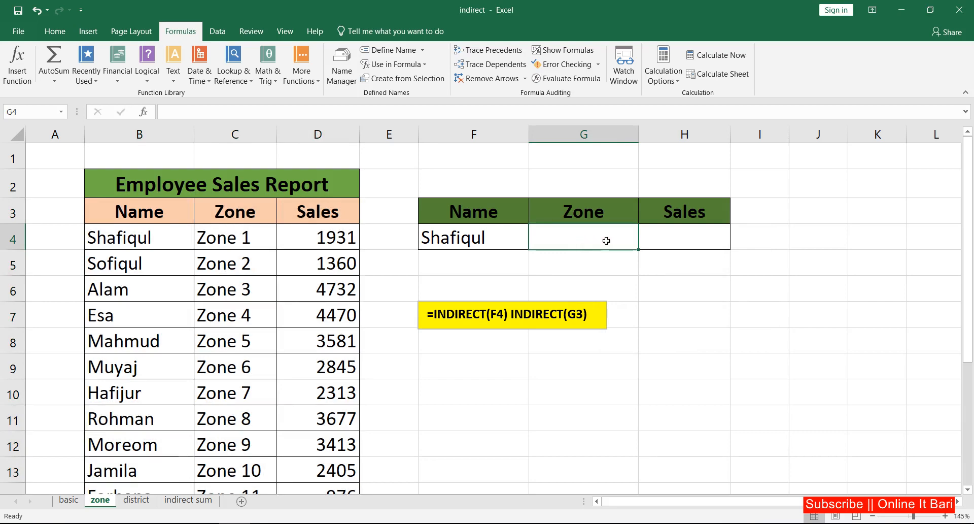
{"action": "type", "text": "="}
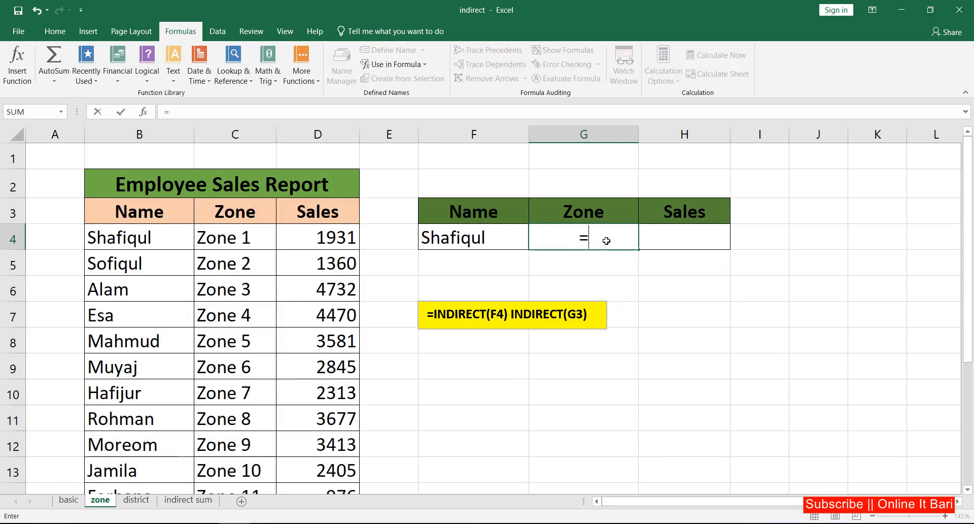
{"action": "type", "text": "ind"}
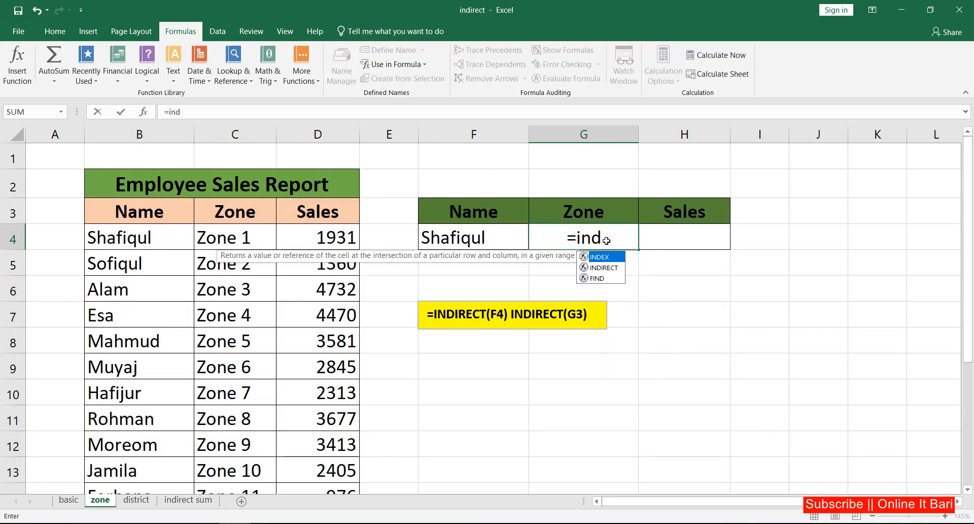
{"action": "key", "text": "Down"}
{"action": "key", "text": "Tab"}
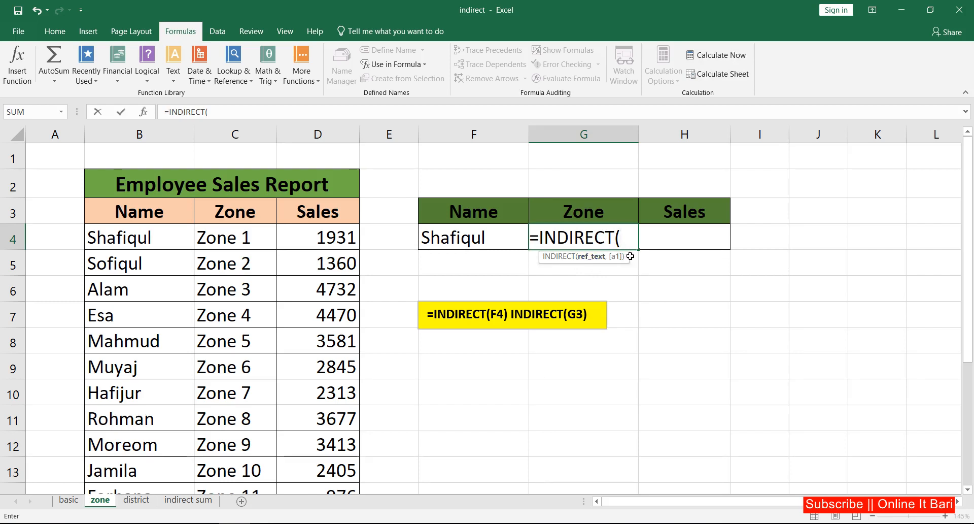
{"action": "left_click", "coordinate": [451, 240]}
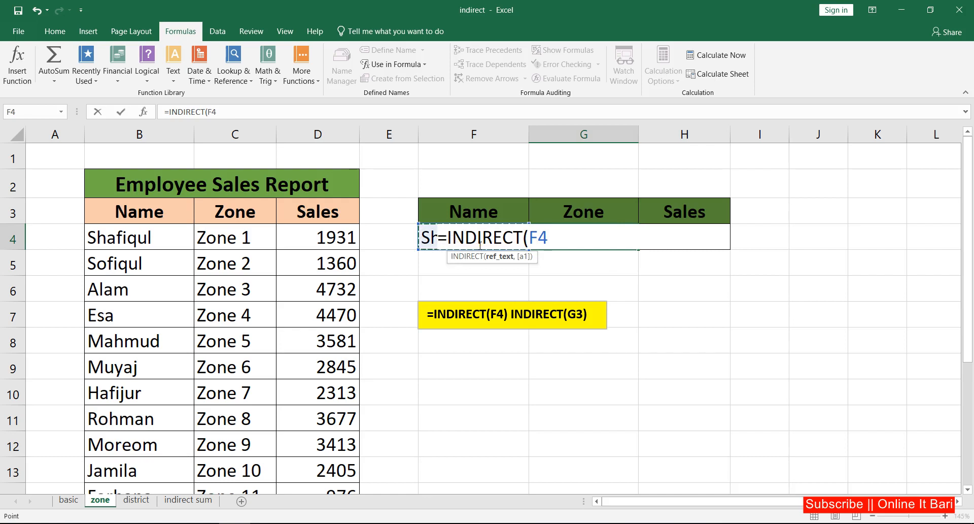
{"action": "type", "text": ")"}
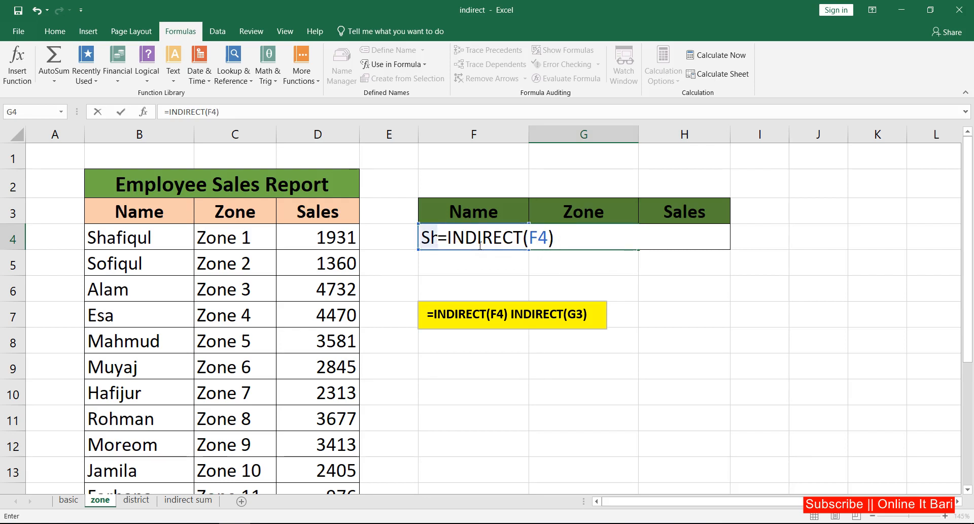
{"action": "type", "text": " indi"}
{"action": "key", "text": "Tab"}
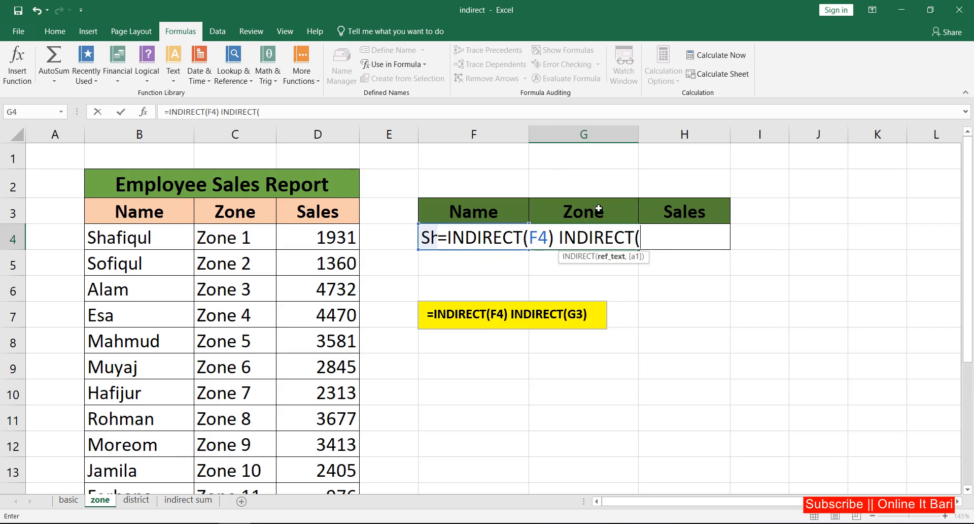
{"action": "left_click", "coordinate": [579, 213]}
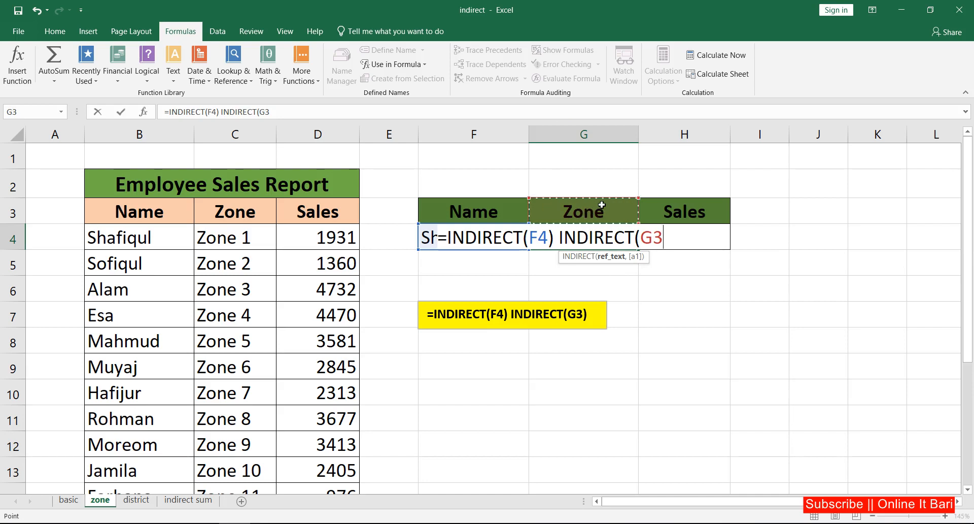
{"action": "double_click", "coordinate": [670, 240]}
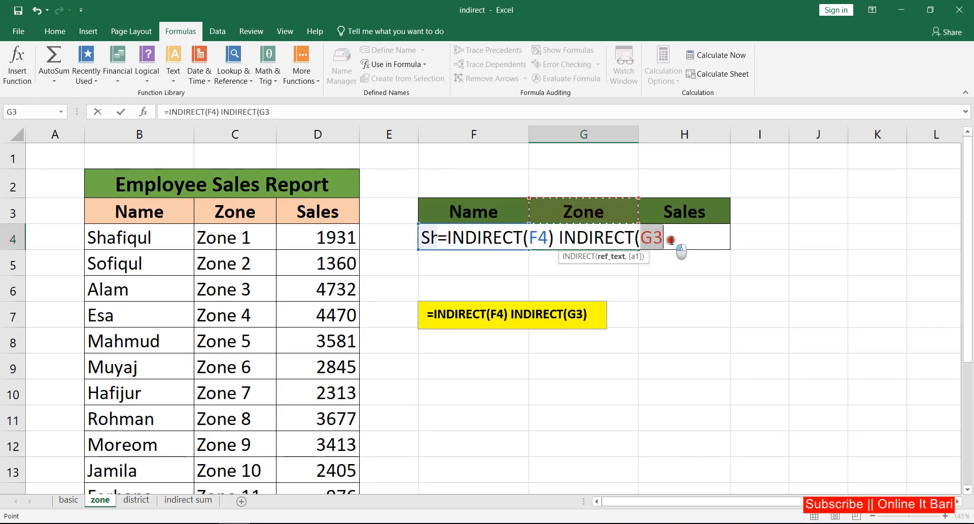
{"action": "left_click", "coordinate": [670, 240]}
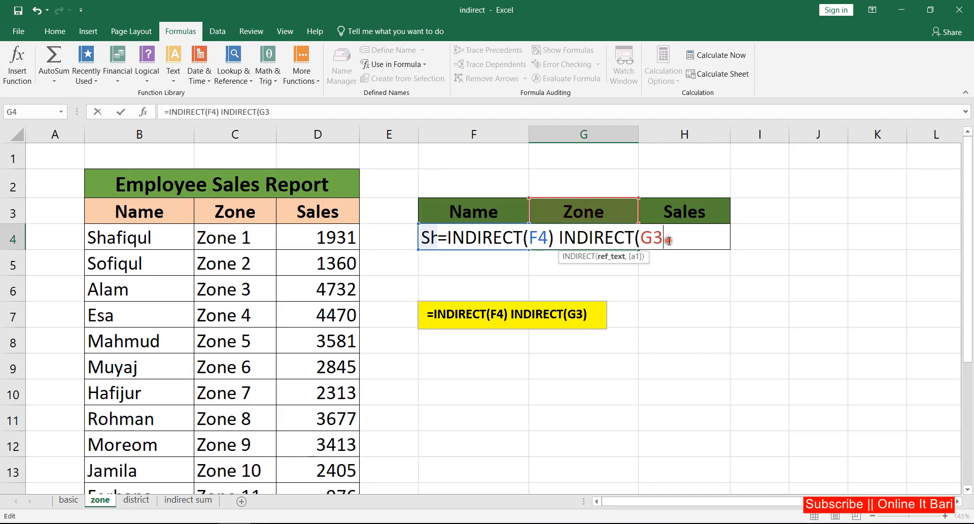
{"action": "type", "text": ")"}
{"action": "key", "text": "Return"}
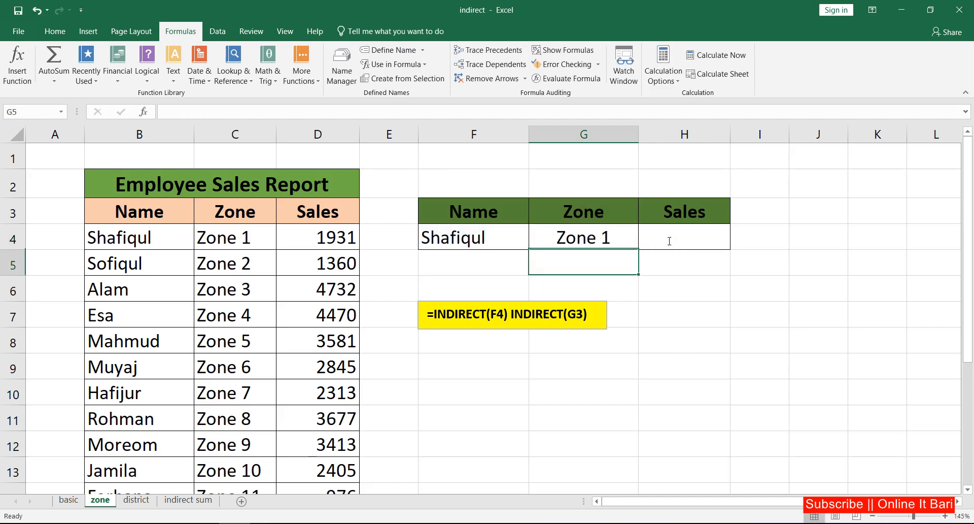
Choose the third listed employee in the Name cell F4 and check the Zone formula's result in G4
{"action": "left_click", "coordinate": [487, 241]}
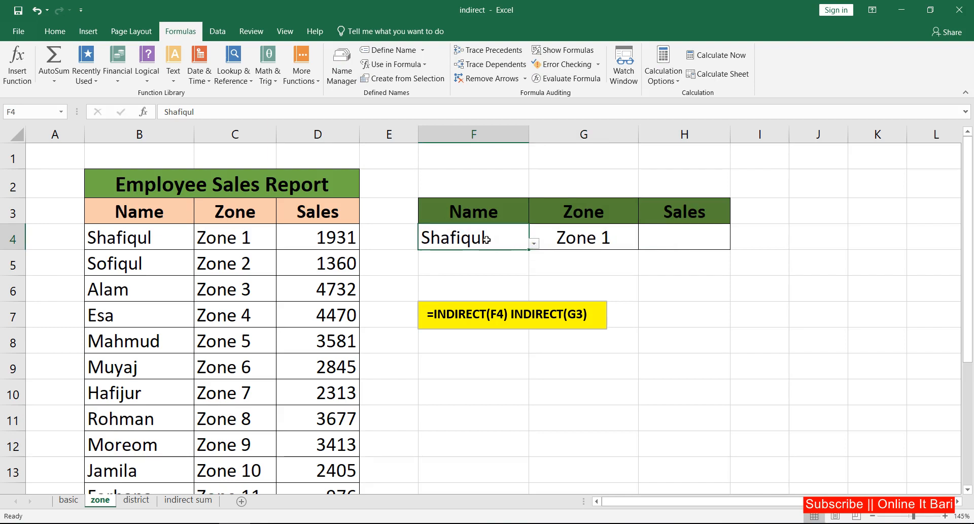
{"action": "left_click", "coordinate": [590, 237]}
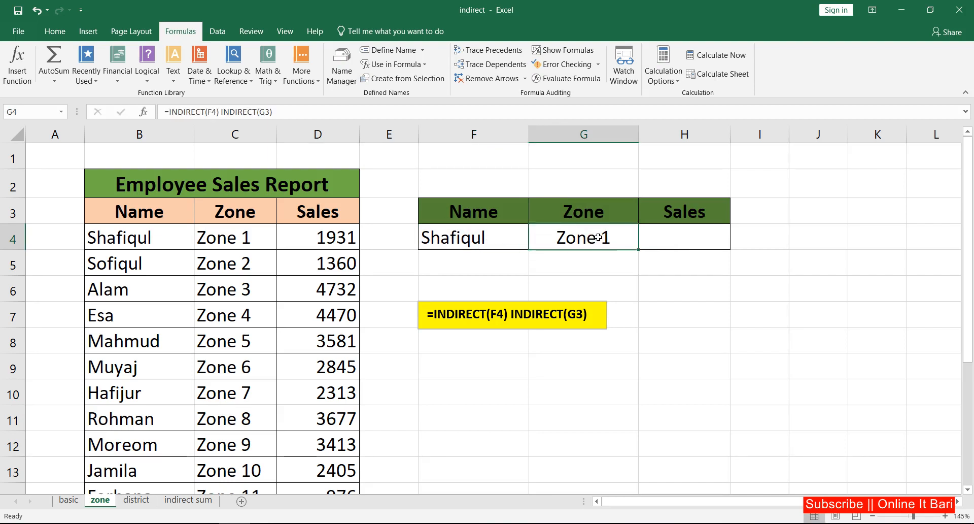
{"action": "left_click", "coordinate": [487, 244]}
{"action": "left_click", "coordinate": [534, 243]}
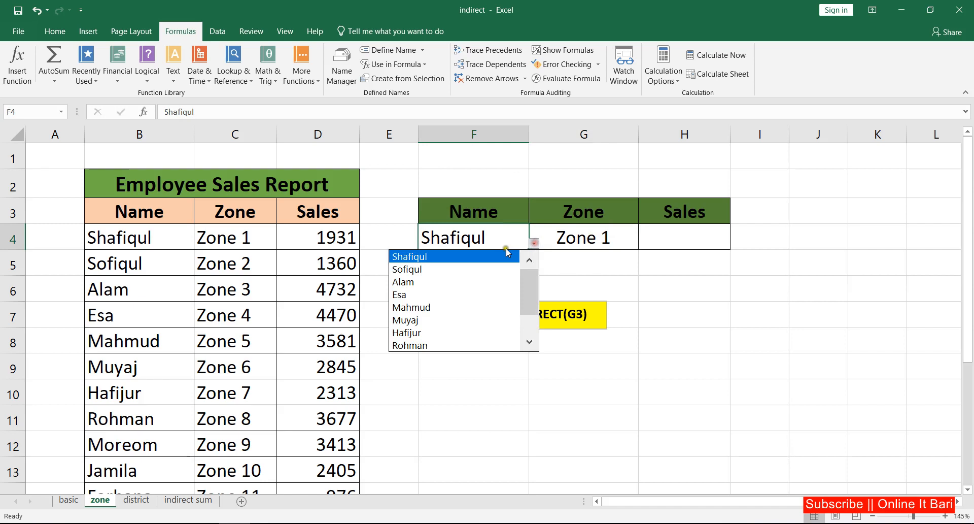
{"action": "left_click", "coordinate": [420, 282]}
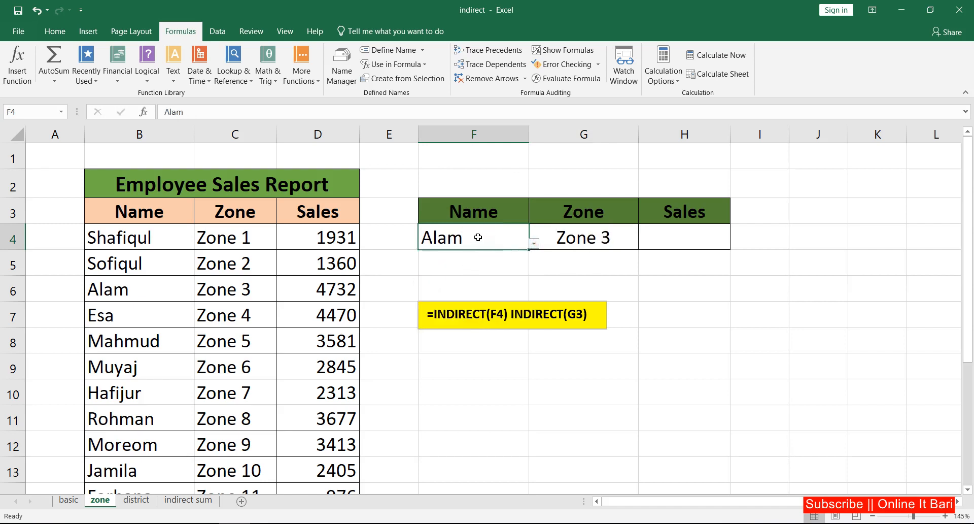
{"action": "left_click", "coordinate": [577, 241]}
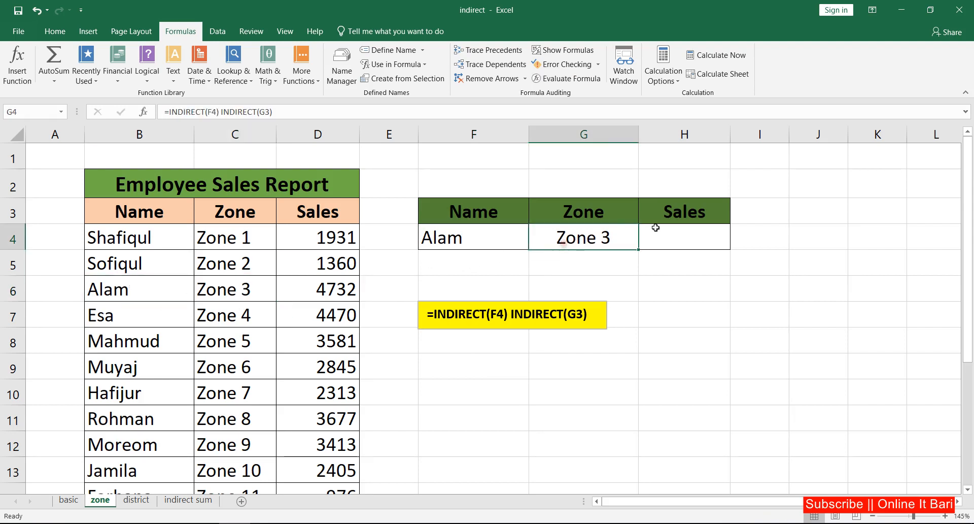
Enter =INDIRECT(F4) INDIRECT(H3) in the lookup table's Sales cell H4 to return the chosen employee's sales
{"action": "left_click", "coordinate": [668, 239]}
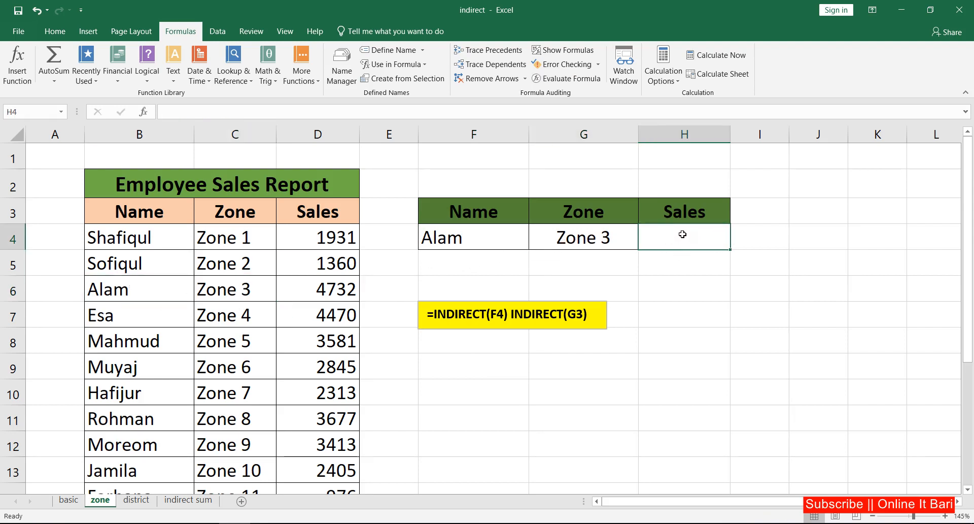
{"action": "type", "text": "=idn"}
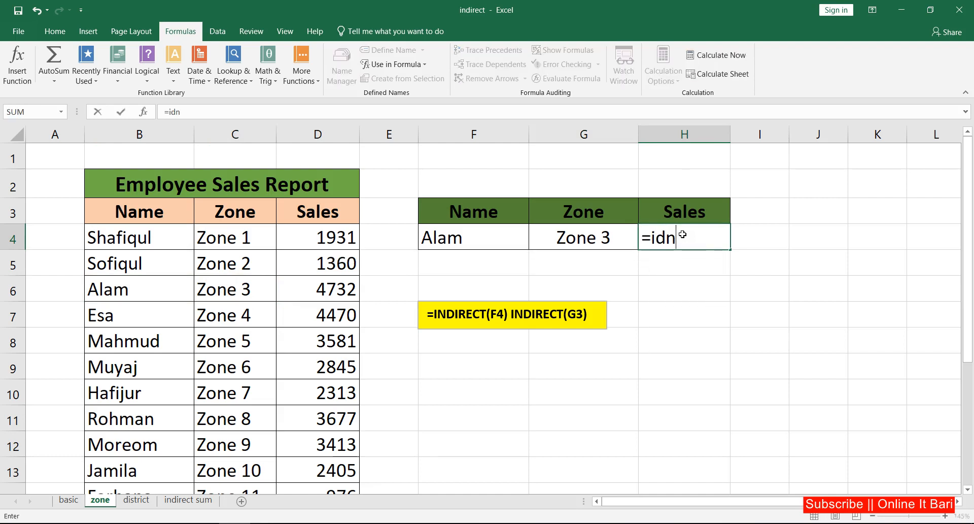
{"action": "key", "text": "BackSpace"}
{"action": "key", "text": "BackSpace"}
{"action": "type", "text": "ni"}
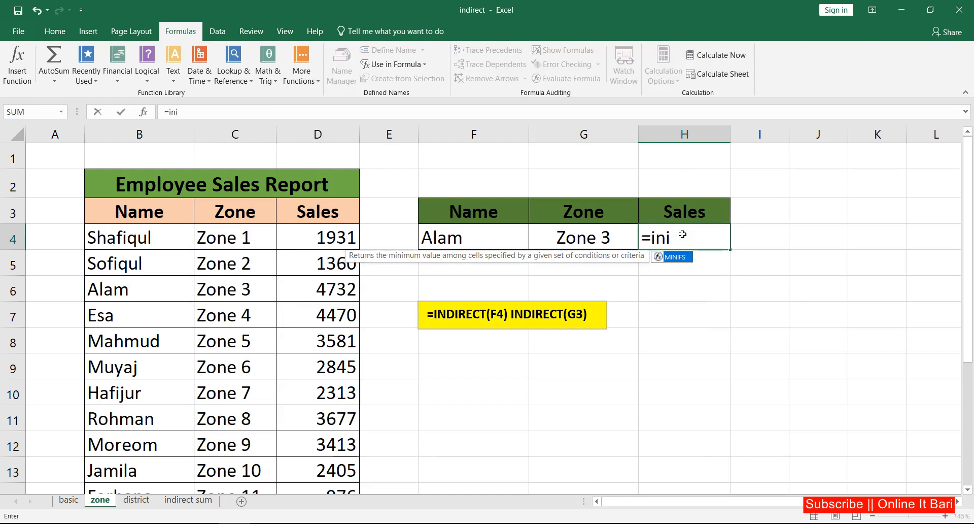
{"action": "key", "text": "BackSpace"}
{"action": "type", "text": "d"}
{"action": "key", "text": "Tab"}
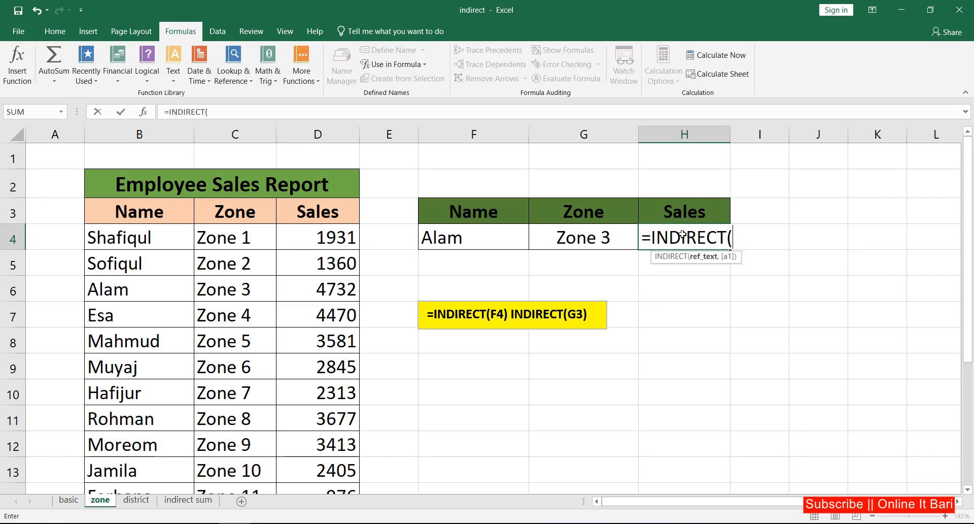
{"action": "left_click", "coordinate": [465, 239]}
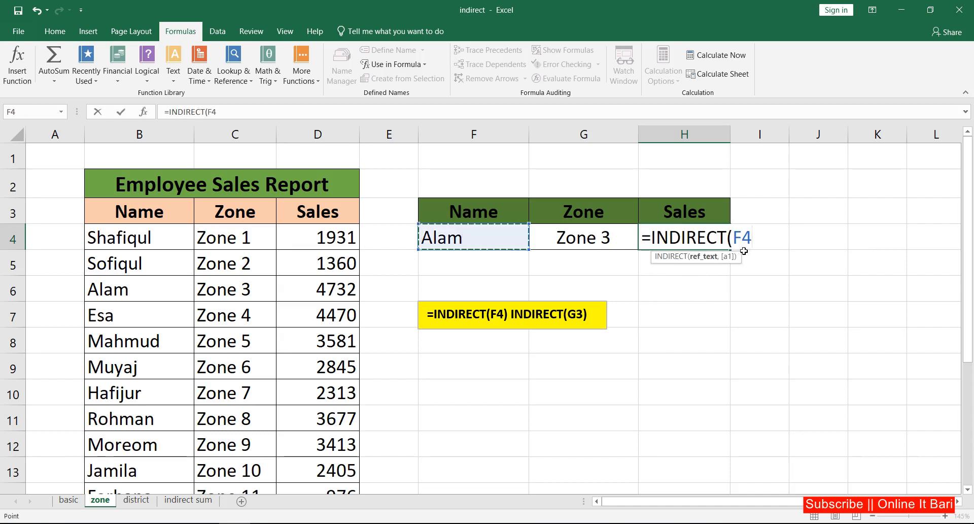
{"action": "type", "text": ")"}
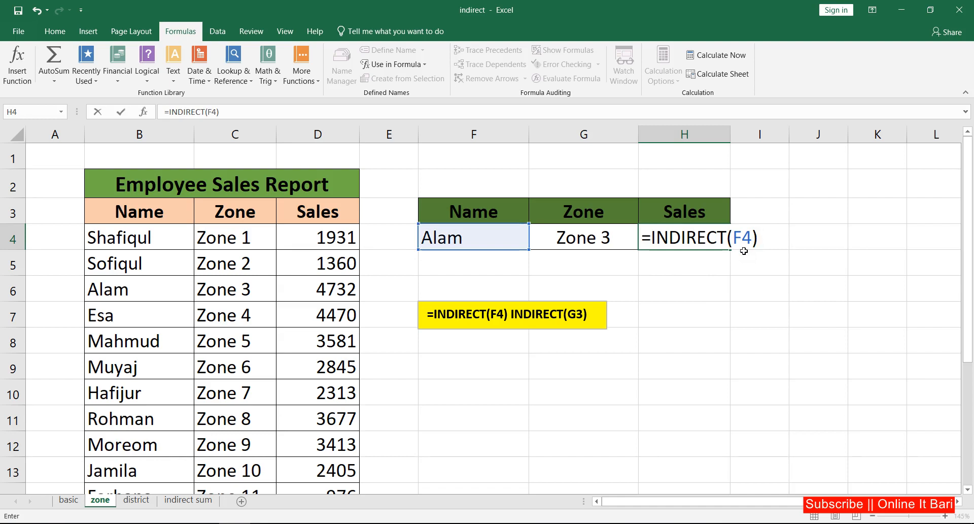
{"action": "type", "text": " indi"}
{"action": "key", "text": "Tab"}
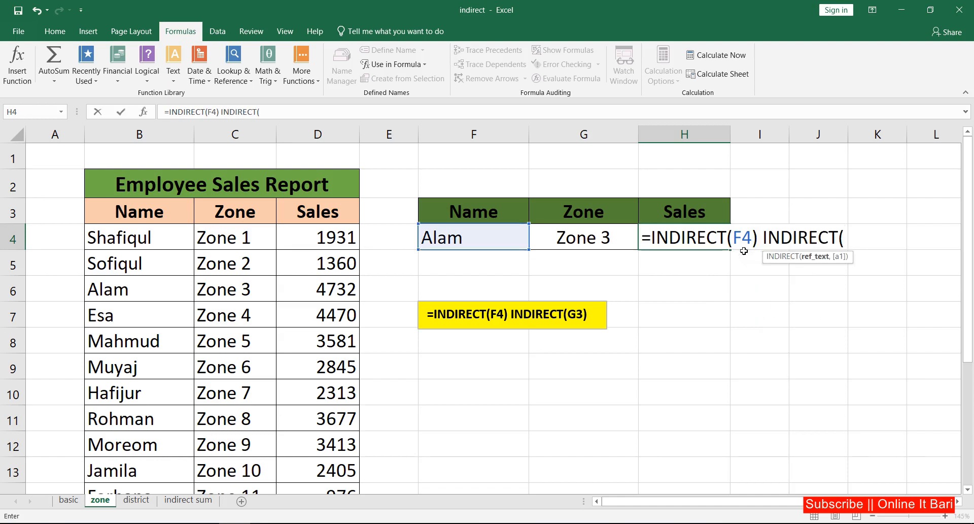
{"action": "left_click", "coordinate": [687, 212]}
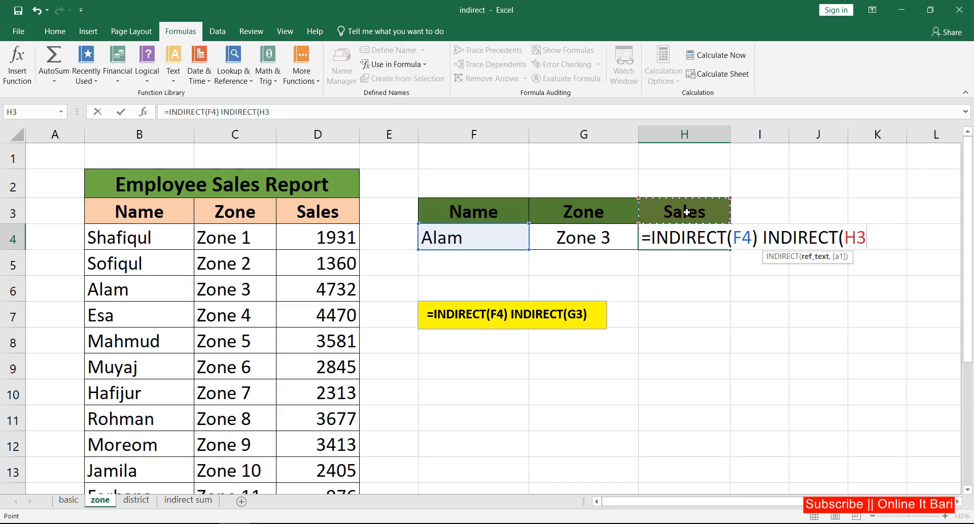
{"action": "type", "text": ")"}
{"action": "key", "text": "Return"}
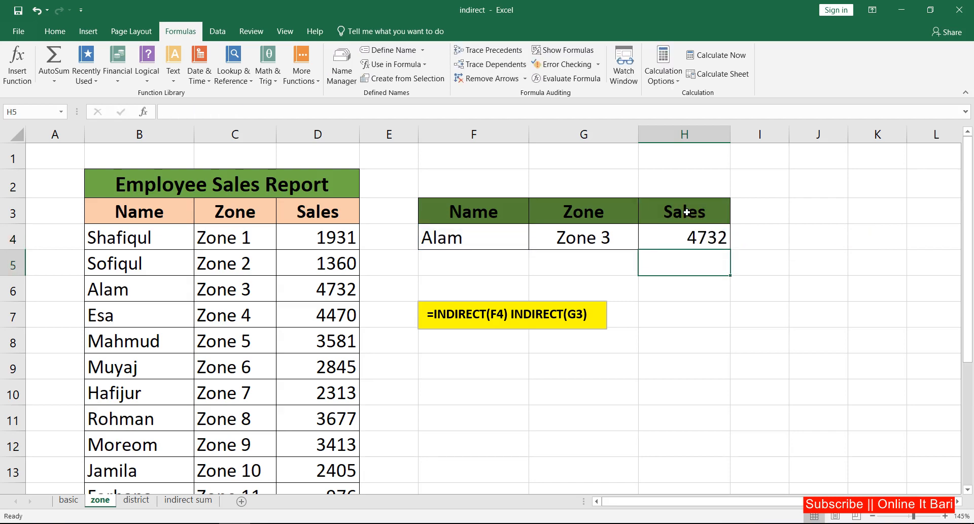
Compare the lookup table's zone and sales results with the third employee's row B6:D6 in the sales report
{"action": "left_click", "coordinate": [470, 234]}
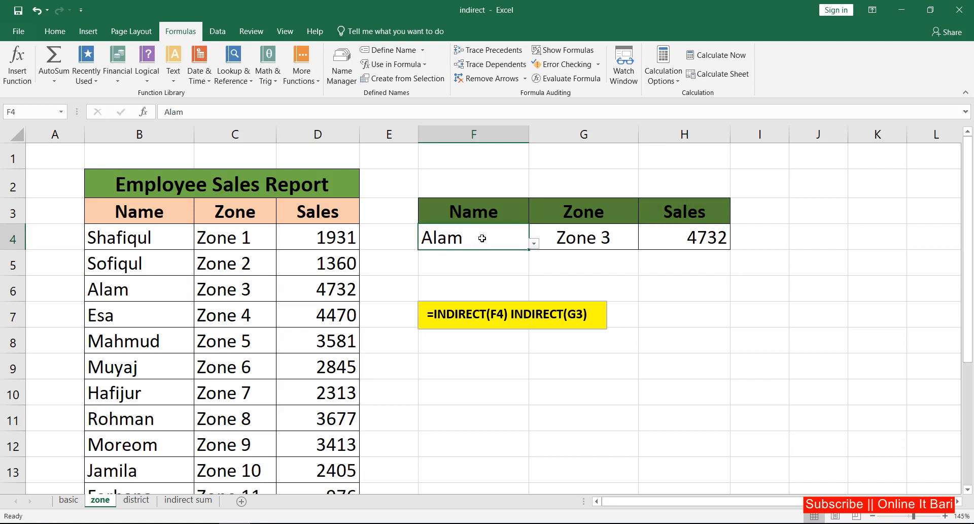
{"action": "left_click", "coordinate": [584, 244]}
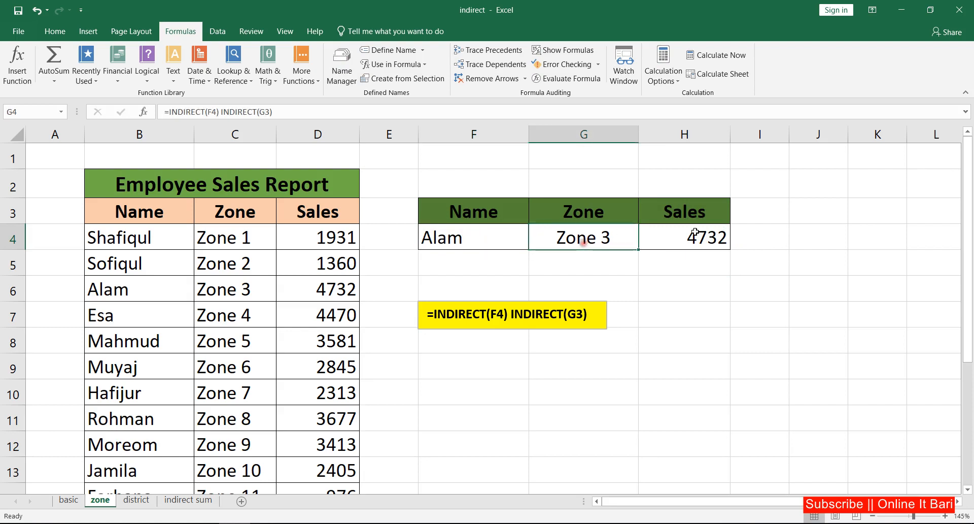
{"action": "left_click", "coordinate": [695, 231]}
{"action": "left_click", "coordinate": [133, 291]}
{"action": "left_click_drag", "start_coordinate": [133, 291], "coordinate": [319, 291]}
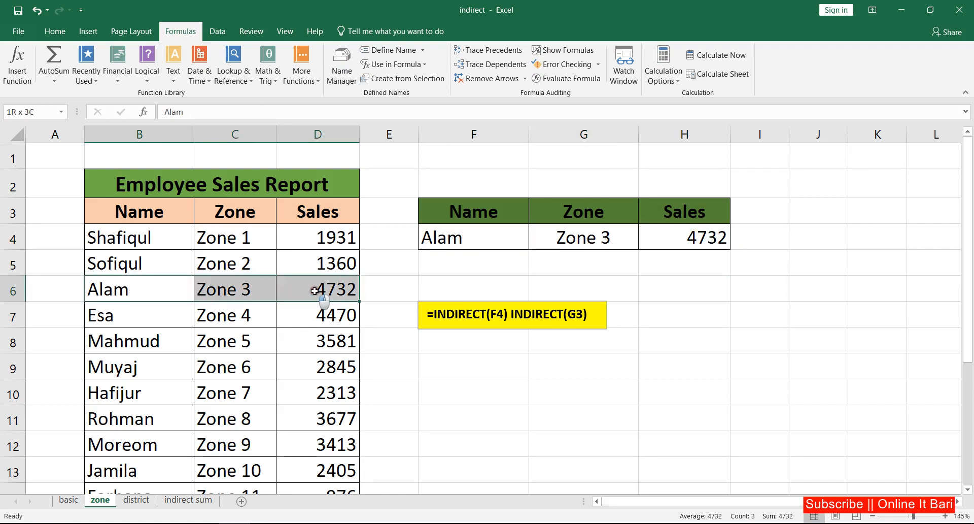
Choose the fifth listed employee in the Name cell F4 and check the Zone and Sales results in G4 and H4
{"action": "left_click", "coordinate": [511, 234]}
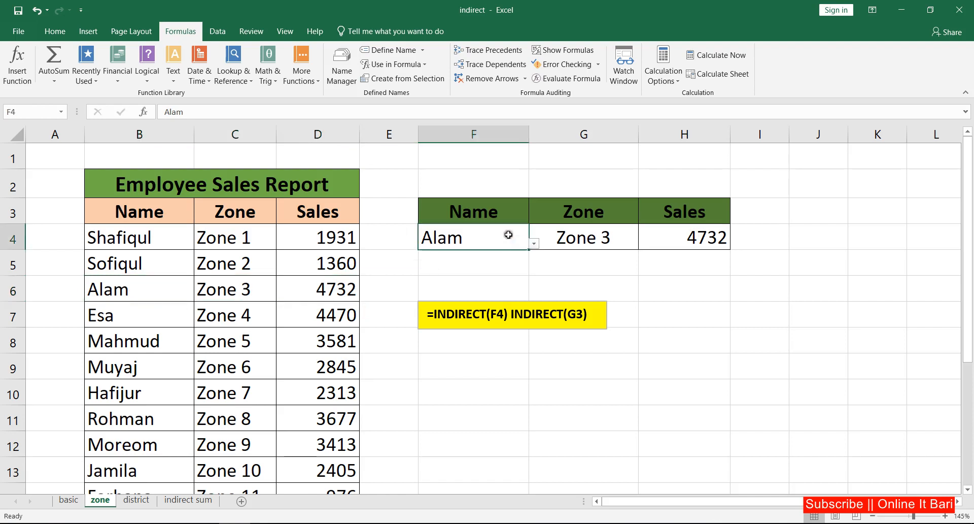
{"action": "left_click", "coordinate": [534, 244]}
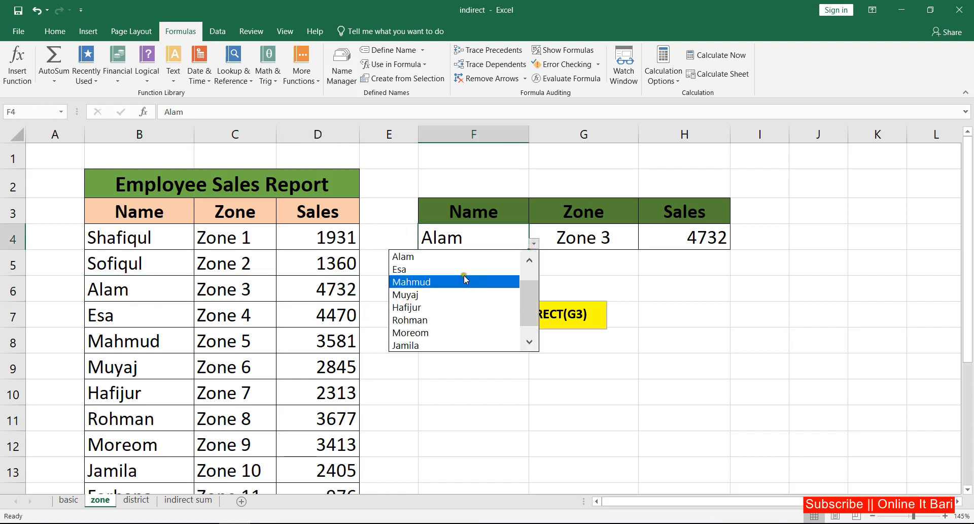
{"action": "left_click", "coordinate": [450, 282]}
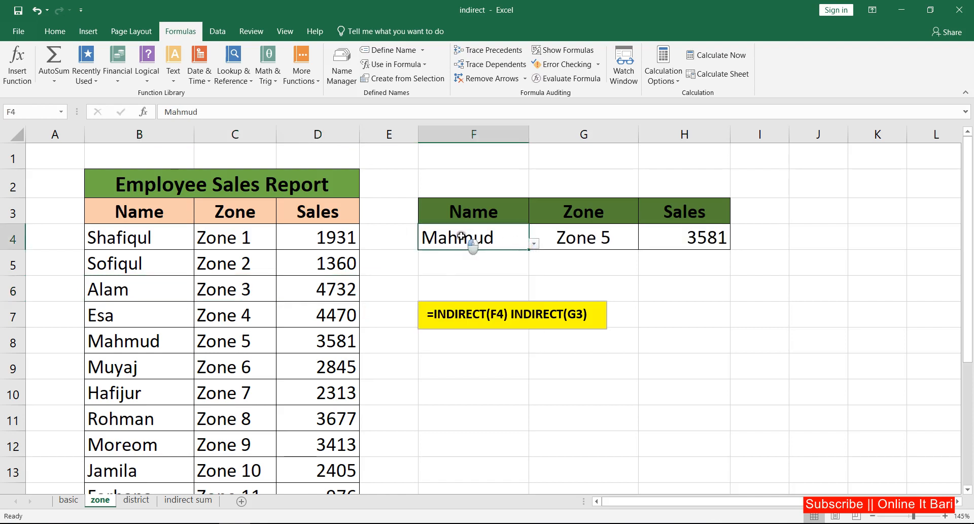
{"action": "left_click", "coordinate": [589, 238]}
{"action": "left_click", "coordinate": [696, 238]}
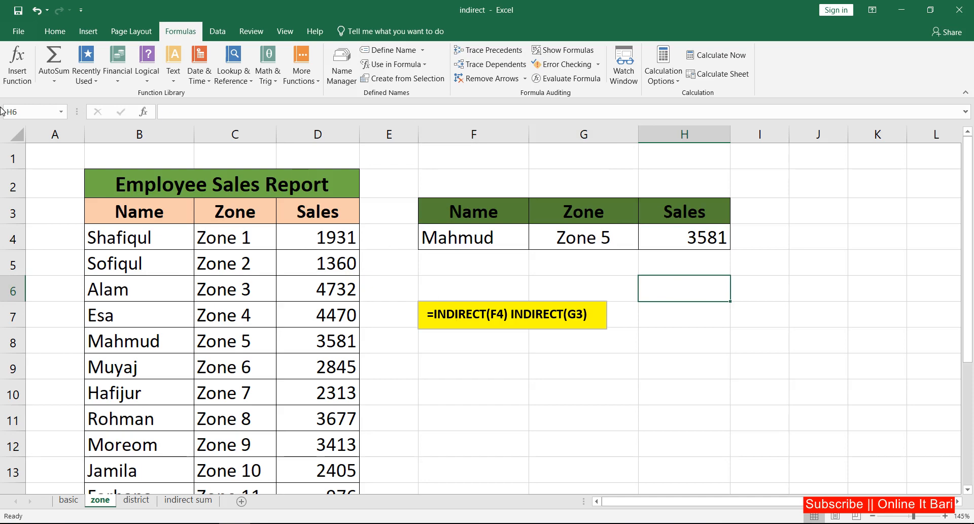
On the district sheet, choose Chapa in the District cell B4
{"action": "left_click", "coordinate": [137, 499]}
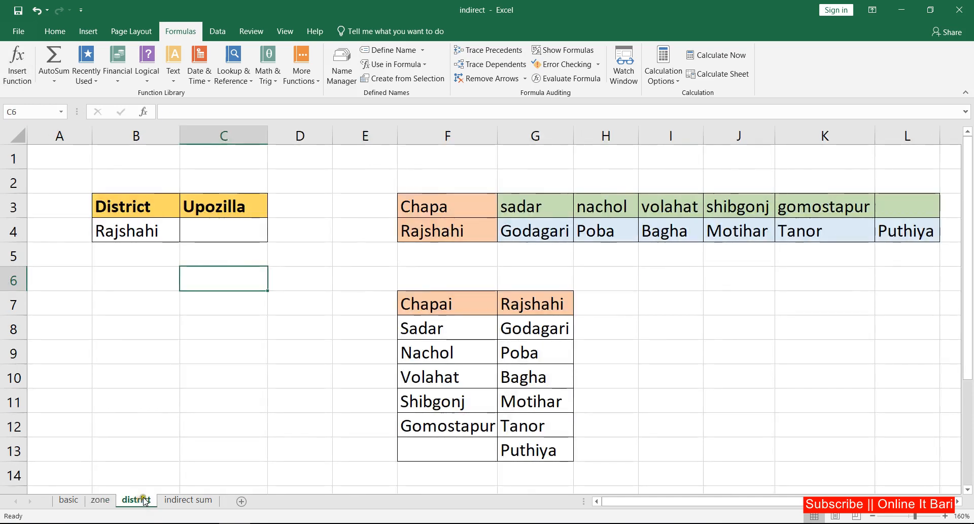
{"action": "left_click", "coordinate": [326, 247]}
{"action": "left_click", "coordinate": [172, 228]}
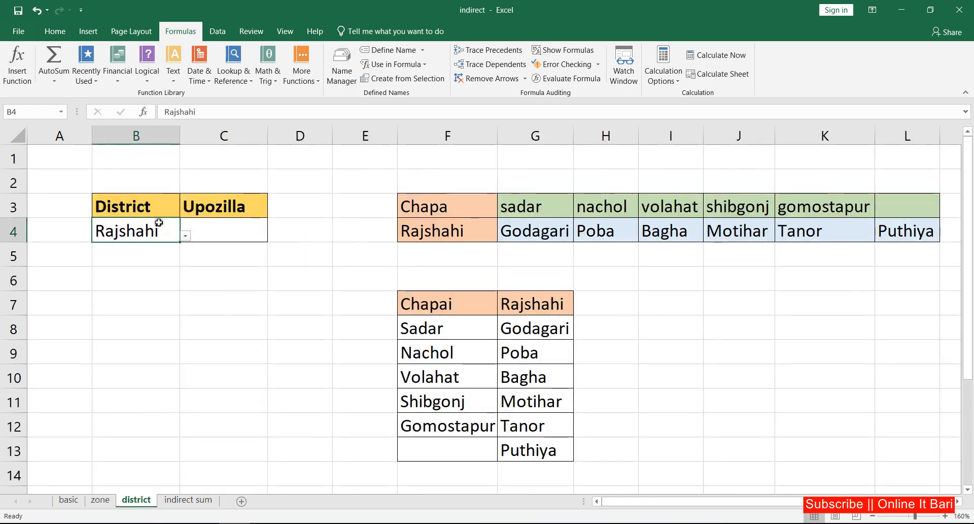
{"action": "left_click", "coordinate": [186, 235]}
{"action": "left_click", "coordinate": [126, 249]}
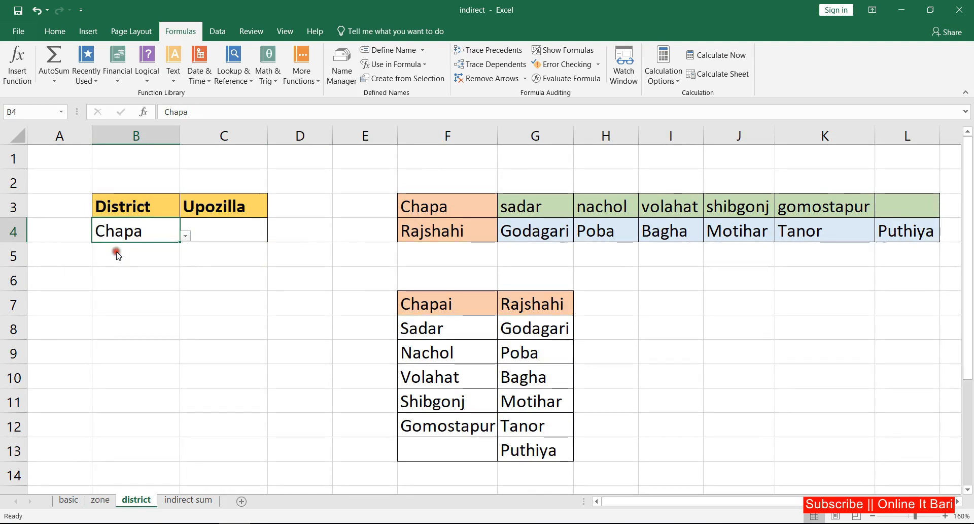
Examine the District and Upozilla cells and the two source layouts, horizontal F3:L4 and vertical F7:G13
{"action": "left_click", "coordinate": [223, 226]}
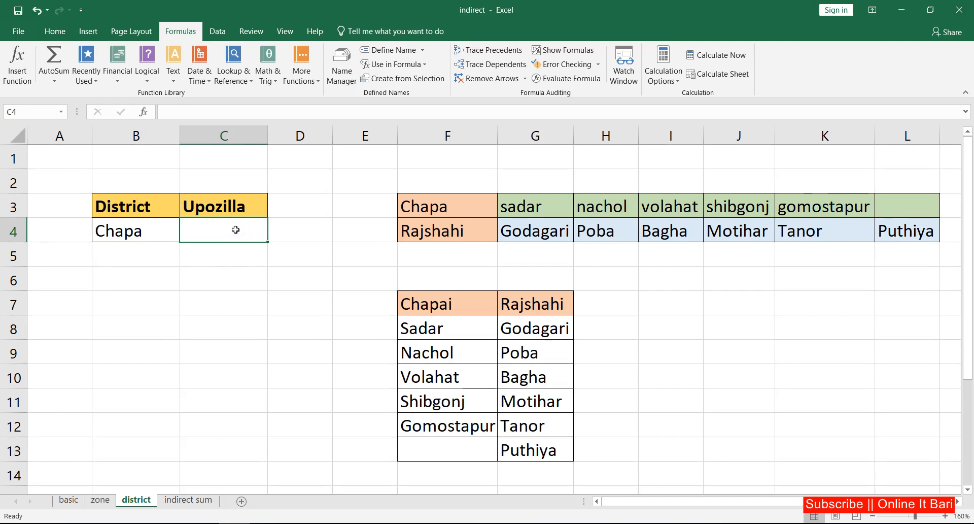
{"action": "left_click", "coordinate": [352, 245]}
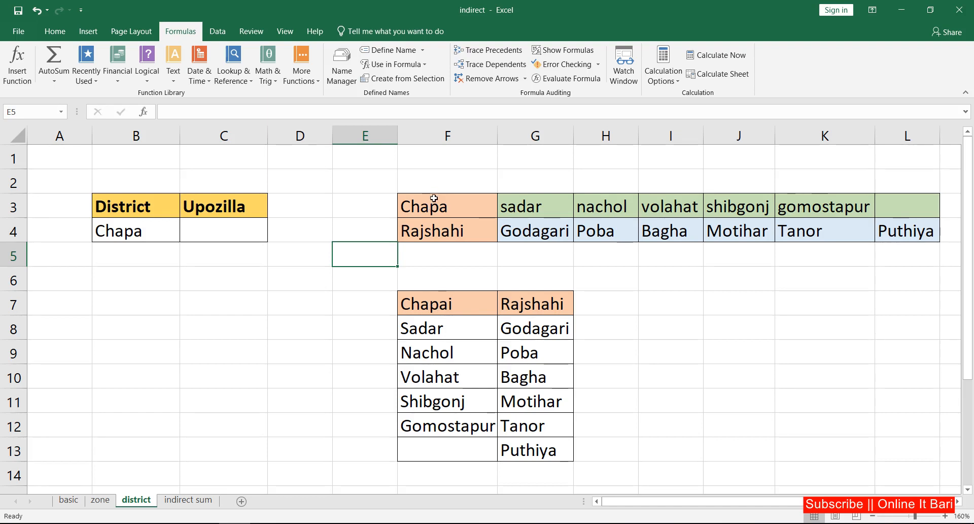
{"action": "left_click_drag", "start_coordinate": [434, 198], "coordinate": [895, 231]}
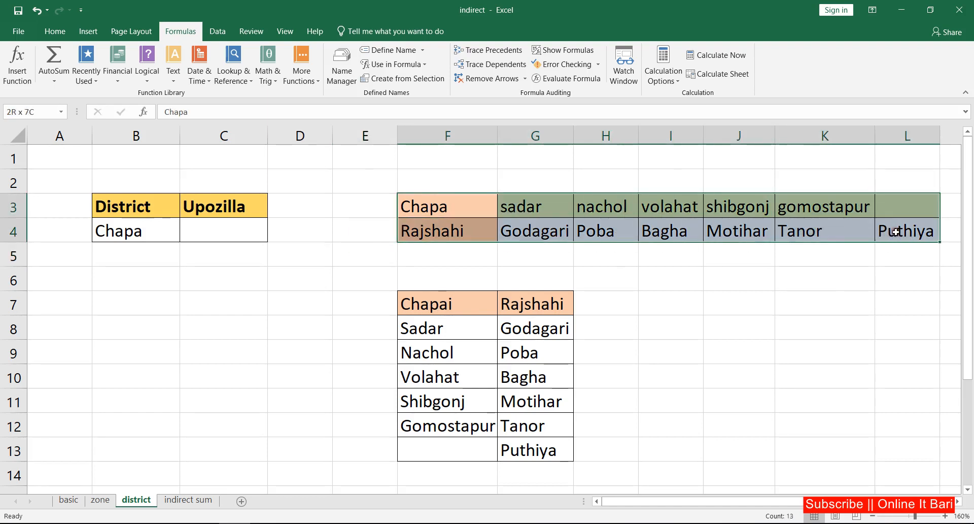
{"action": "left_click_drag", "start_coordinate": [468, 314], "coordinate": [552, 435]}
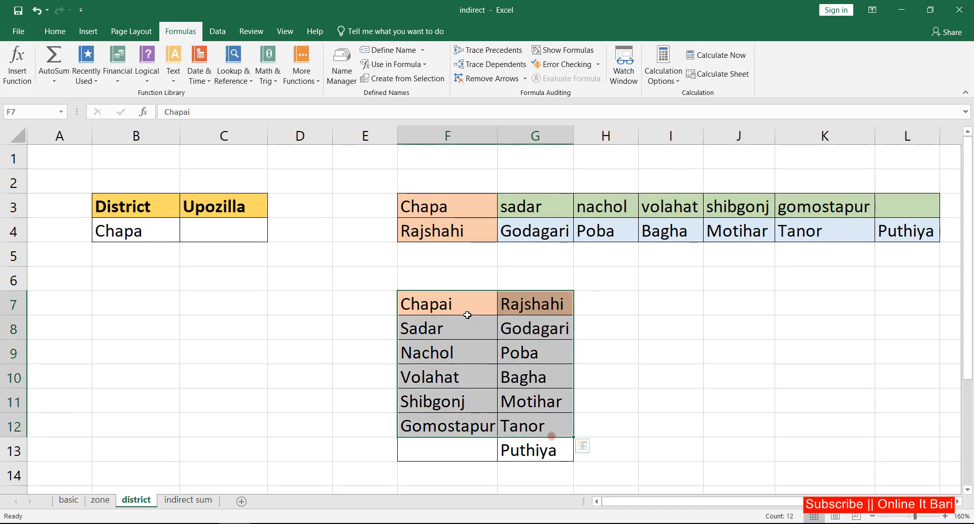
{"action": "left_click_drag", "start_coordinate": [442, 304], "coordinate": [539, 448]}
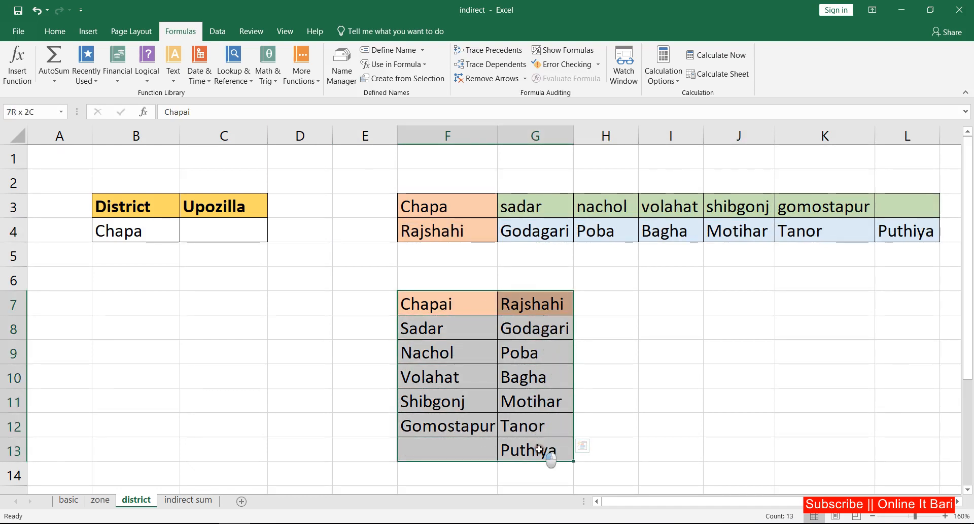
{"action": "left_click", "coordinate": [135, 203]}
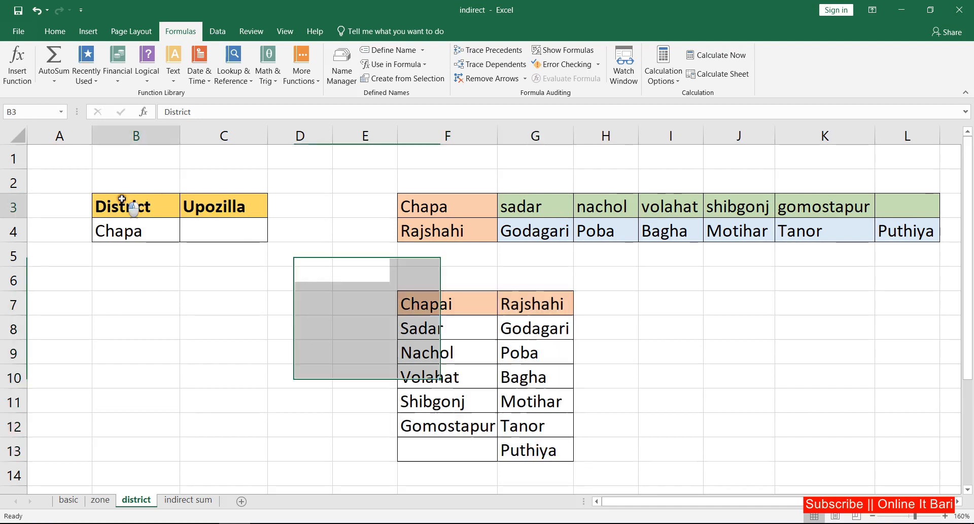
{"action": "left_click", "coordinate": [224, 213]}
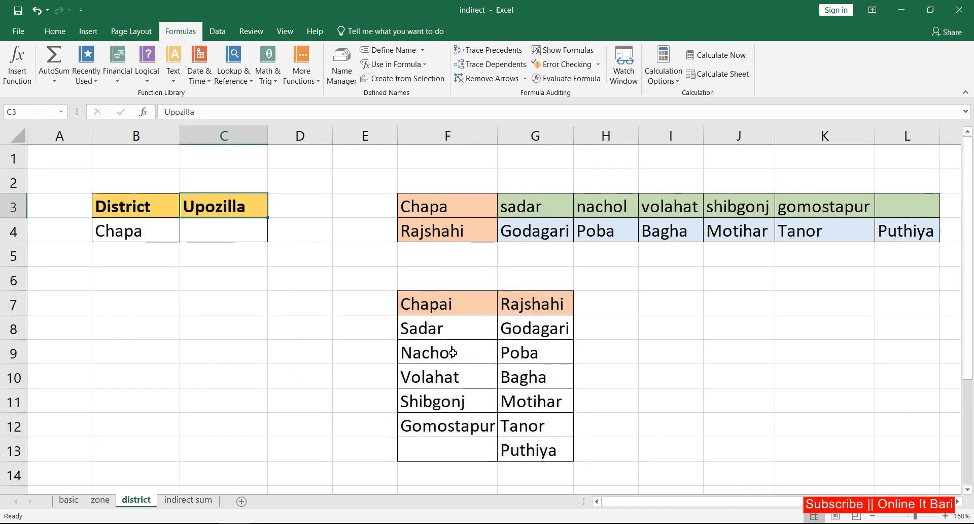
Create named ranges from the vertical district table F7:G13, using only the top row as names
{"action": "left_click", "coordinate": [423, 303]}
{"action": "left_click_drag", "start_coordinate": [423, 304], "coordinate": [508, 451]}
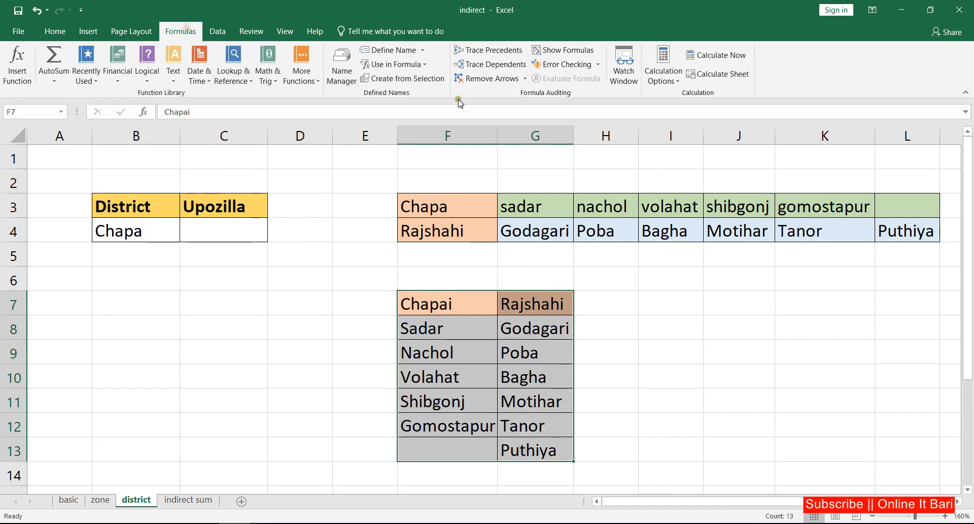
{"action": "left_click", "coordinate": [409, 79]}
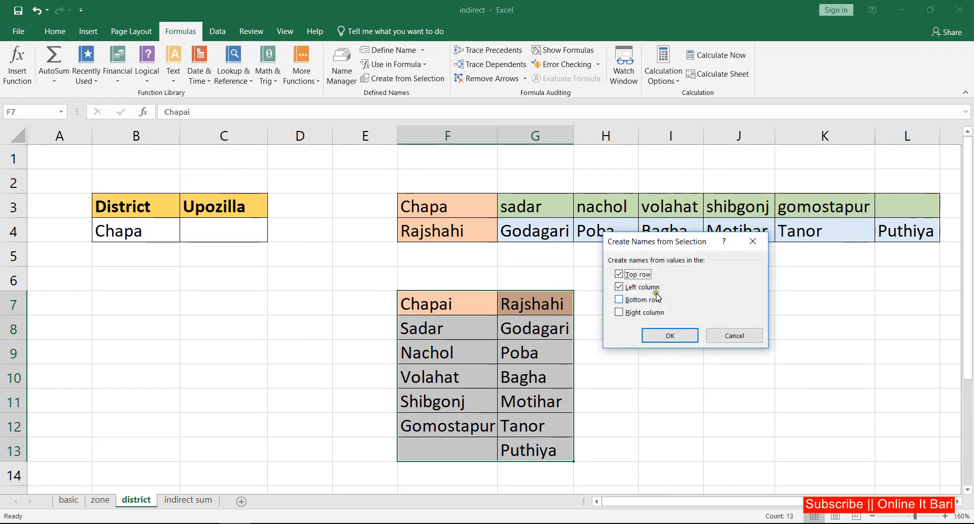
{"action": "left_click", "coordinate": [627, 286]}
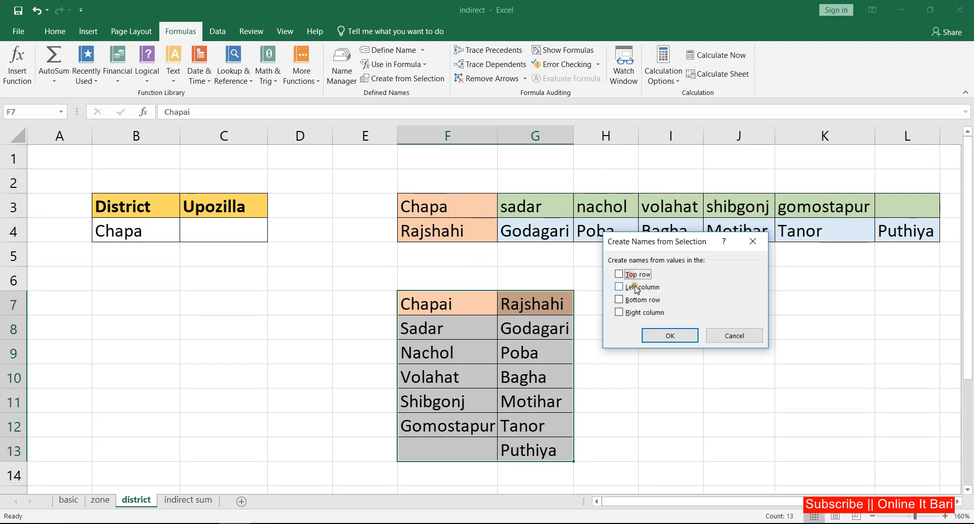
{"action": "left_click", "coordinate": [618, 274]}
{"action": "left_click", "coordinate": [677, 336]}
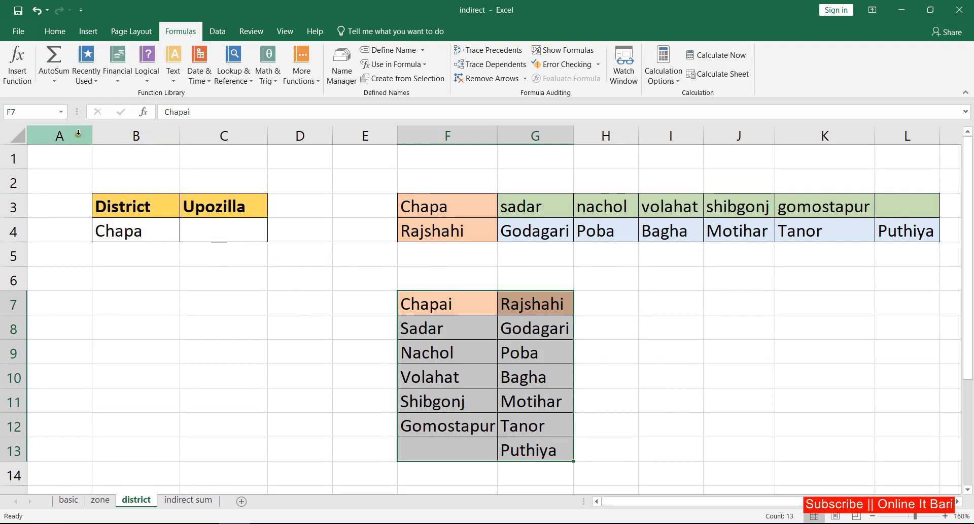
Go to the named range Chapai to check which cells it covers
{"action": "left_click", "coordinate": [77, 154]}
{"action": "left_click", "coordinate": [61, 111]}
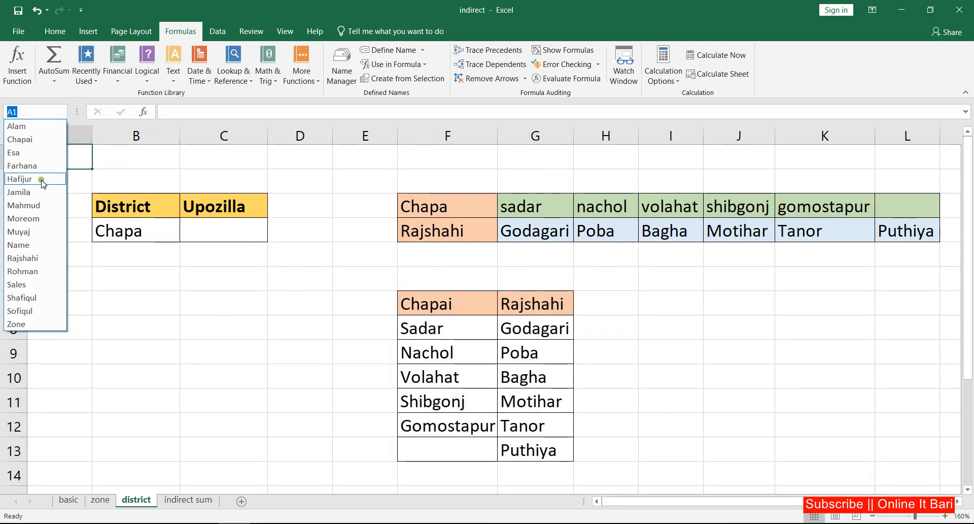
{"action": "left_click", "coordinate": [30, 140]}
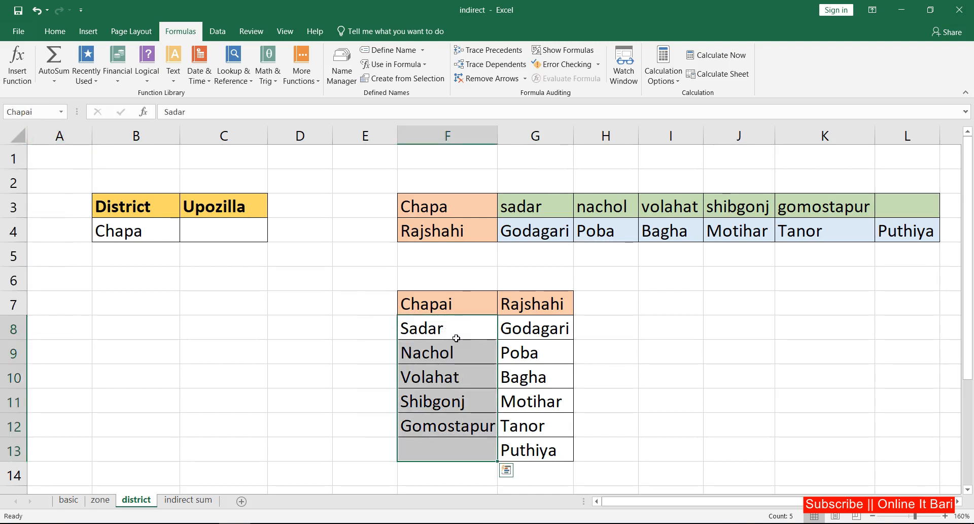
Start a data validation rule for the Upozilla cell C4 that allows a List
{"action": "left_click", "coordinate": [211, 226]}
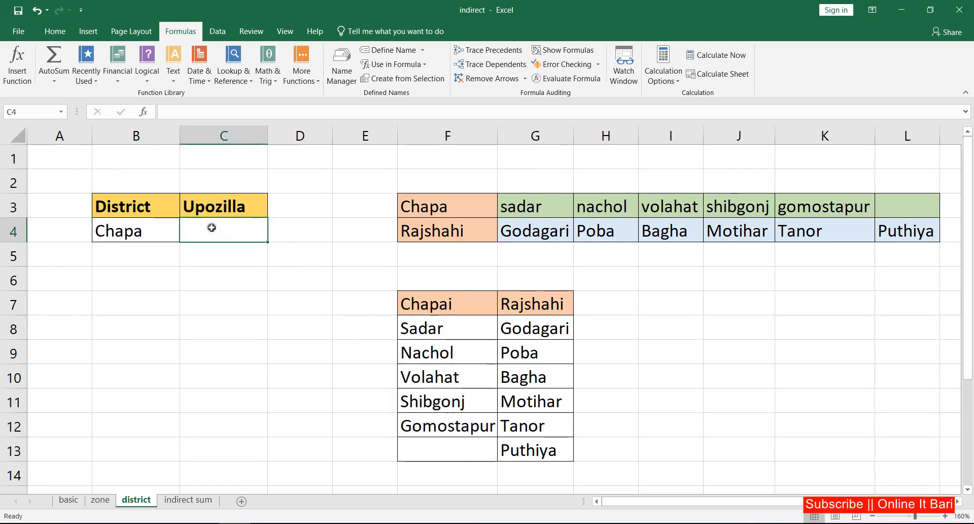
{"action": "left_click", "coordinate": [248, 269]}
{"action": "left_click", "coordinate": [226, 227]}
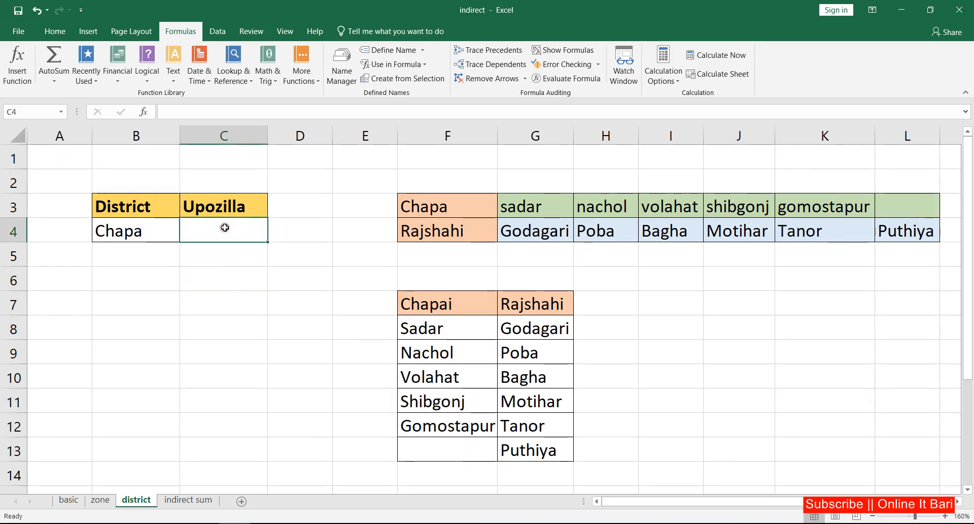
{"action": "left_click", "coordinate": [218, 31]}
{"action": "left_click", "coordinate": [573, 61]}
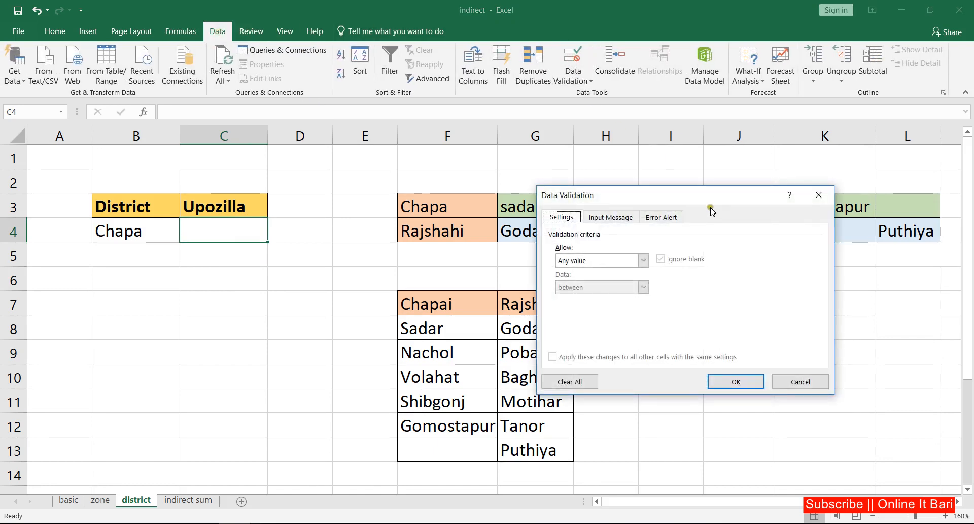
{"action": "left_click", "coordinate": [584, 261]}
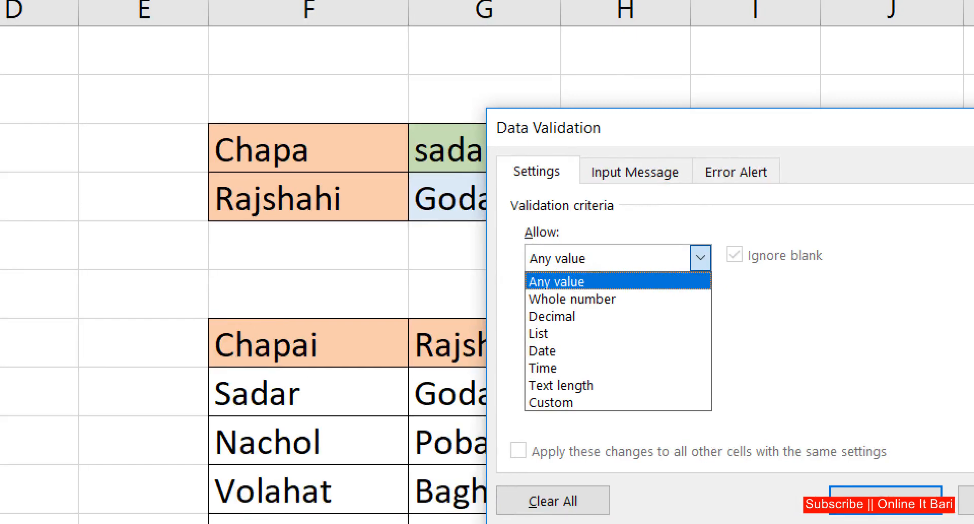
{"action": "left_click", "coordinate": [701, 257]}
{"action": "left_click", "coordinate": [700, 258]}
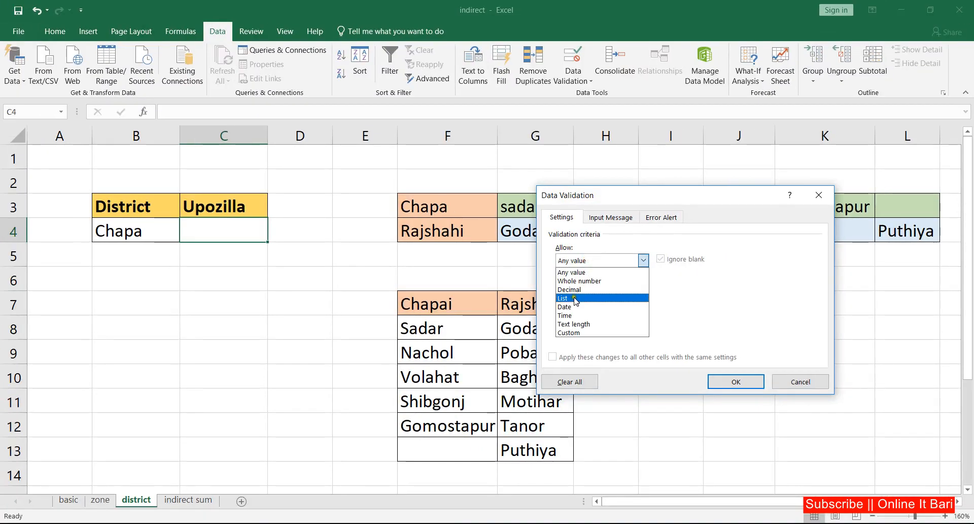
{"action": "left_click", "coordinate": [570, 300]}
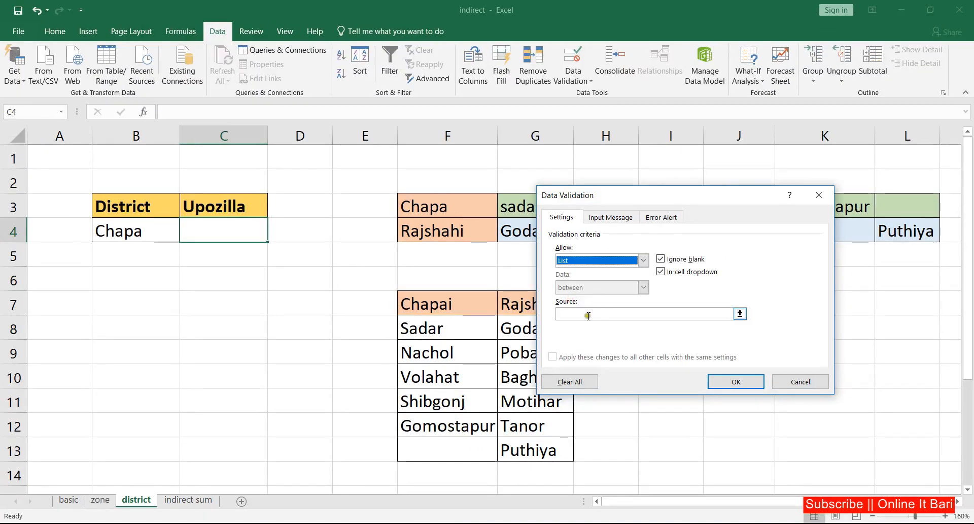
Set the list source to =indirect($B$4) and apply the rule despite the source error
{"action": "left_click", "coordinate": [583, 315]}
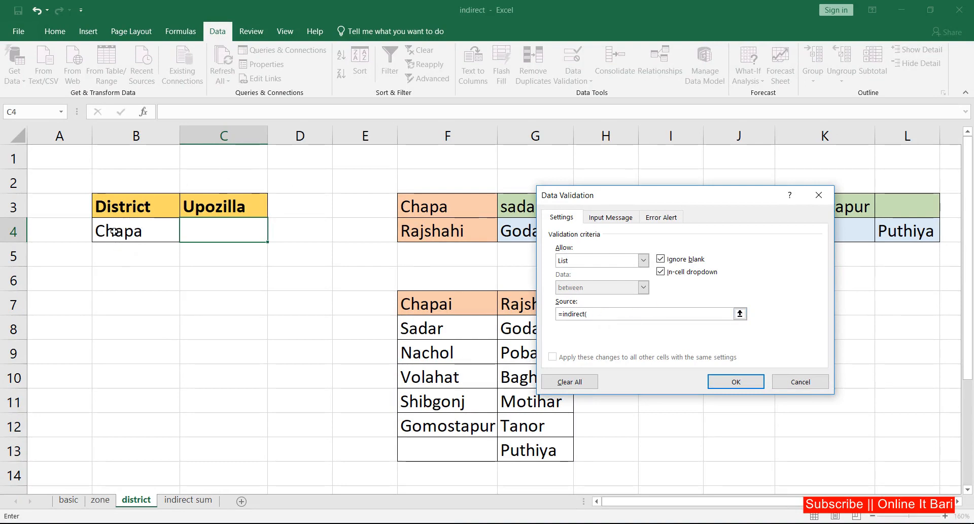
{"action": "left_click", "coordinate": [114, 232]}
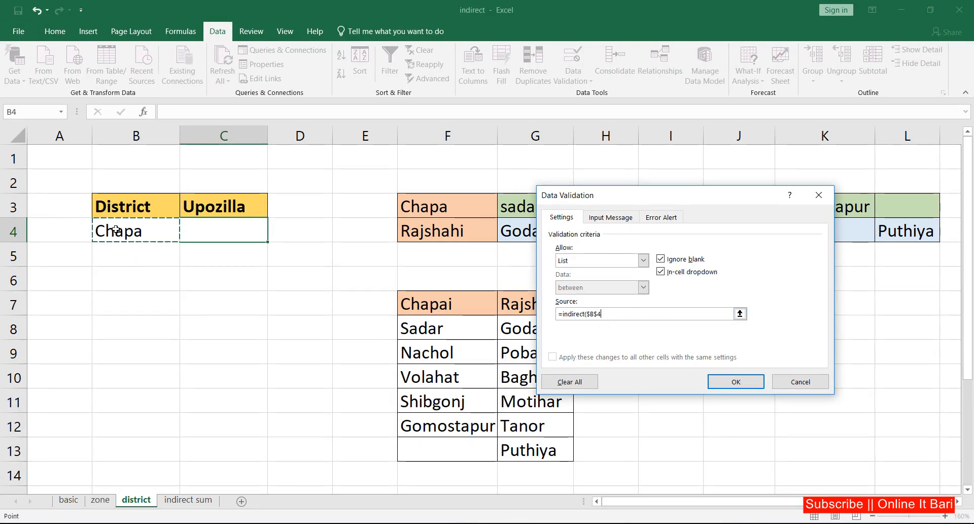
{"action": "type", "text": ")"}
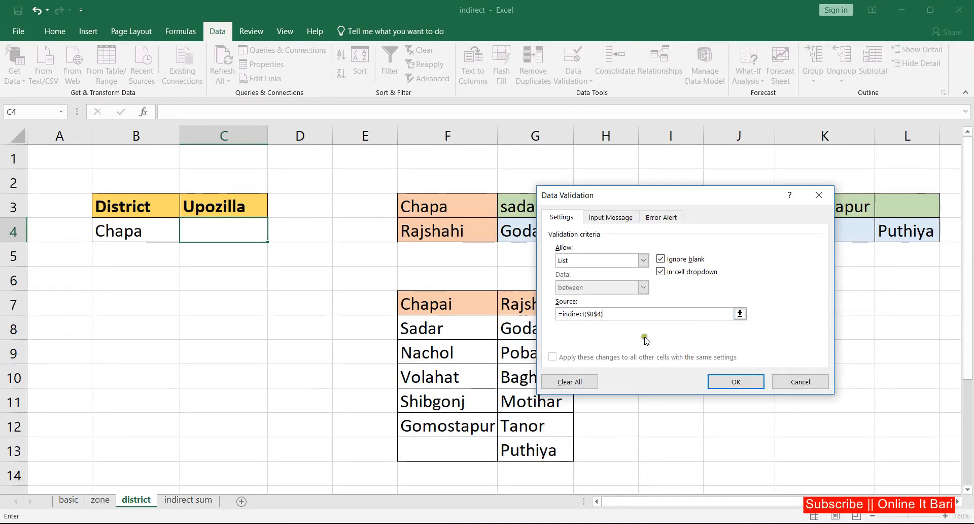
{"action": "left_click", "coordinate": [781, 437]}
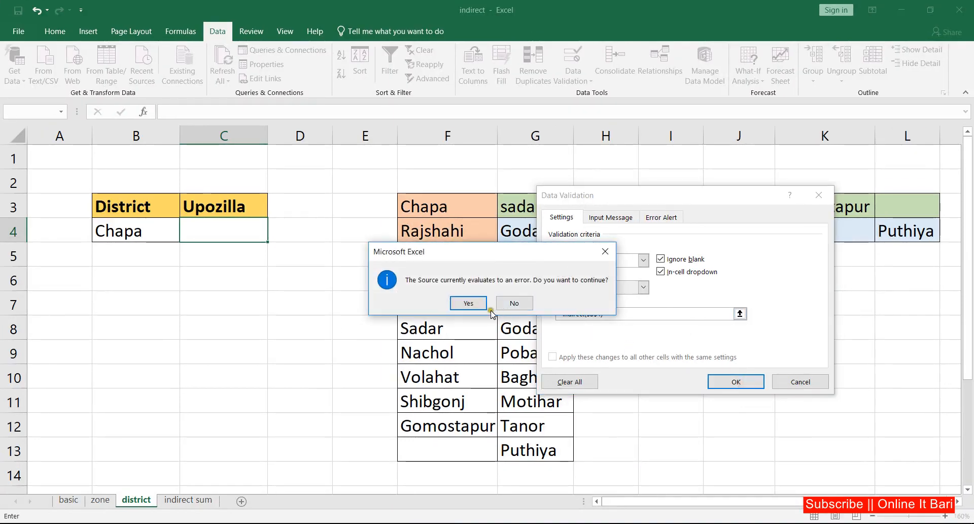
{"action": "left_click", "coordinate": [469, 303]}
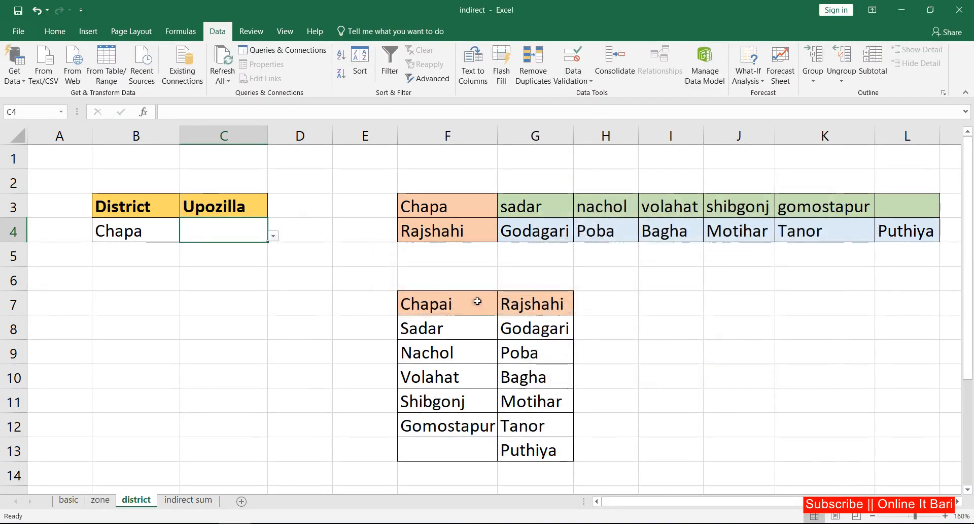
Check the options in the District drop-down in B4 against the vertical table's heading in F7
{"action": "left_click", "coordinate": [137, 221]}
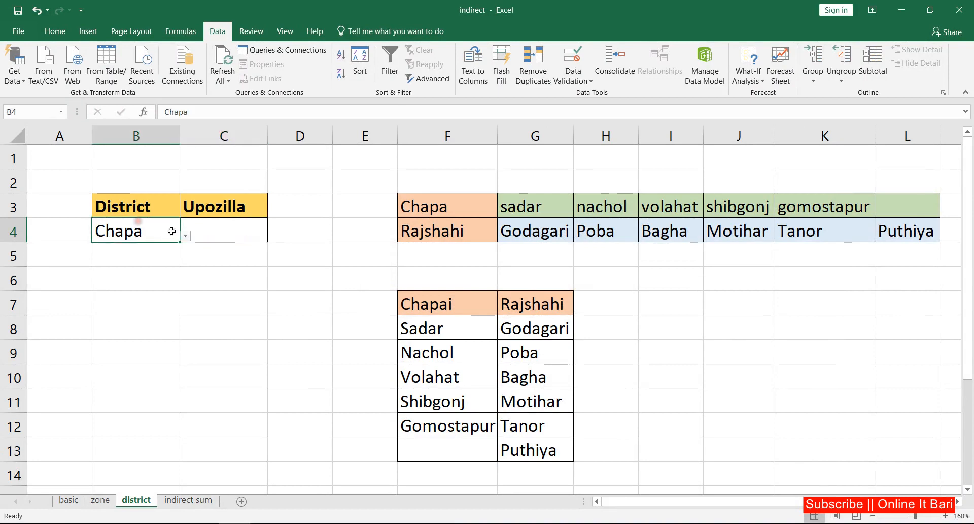
{"action": "left_click", "coordinate": [186, 236]}
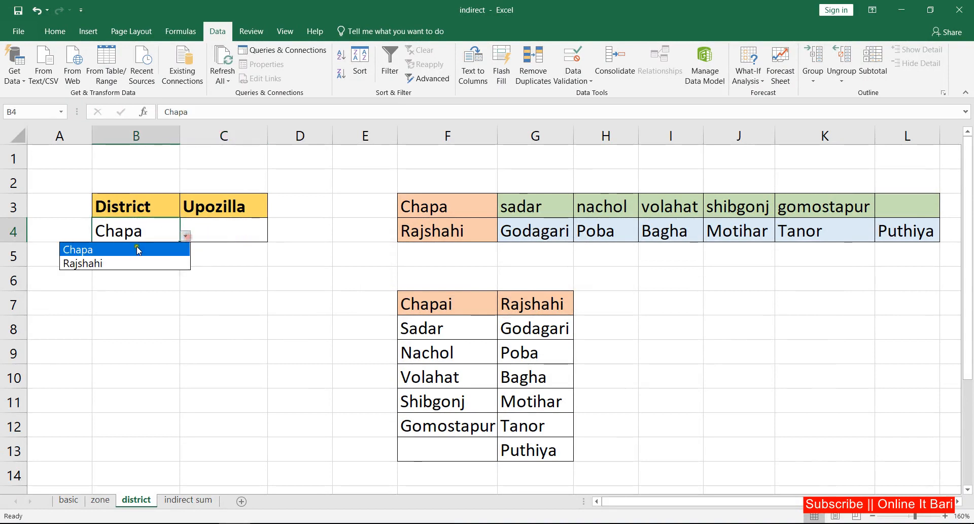
{"action": "left_click", "coordinate": [112, 250]}
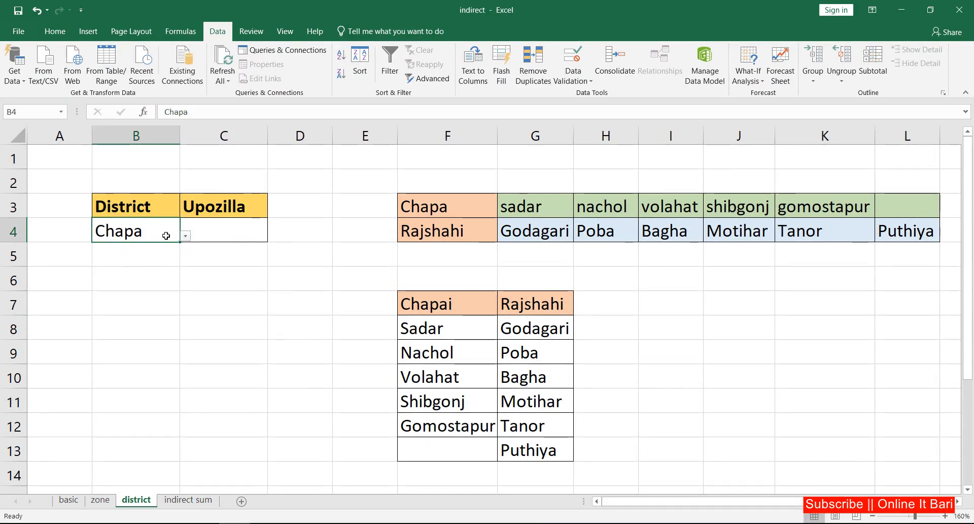
{"action": "left_click", "coordinate": [182, 236]}
{"action": "left_click", "coordinate": [165, 240]}
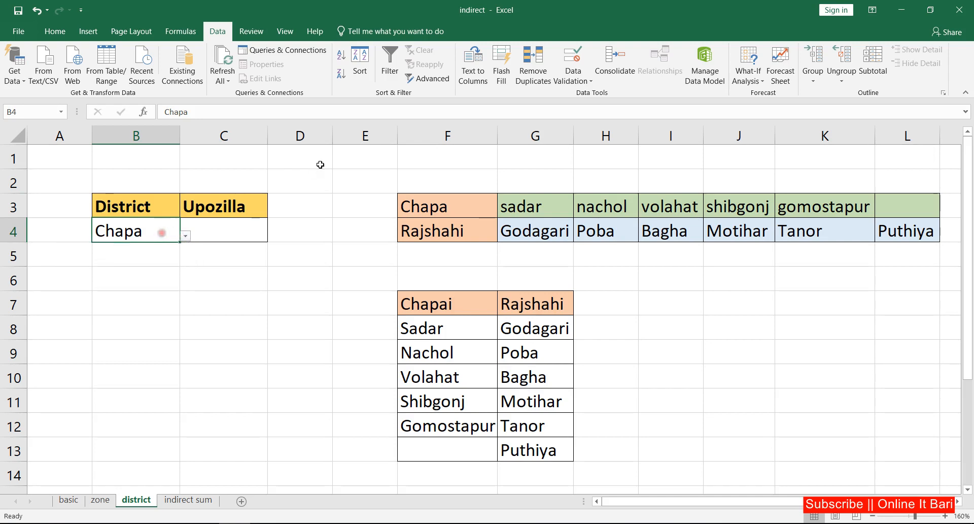
{"action": "left_click", "coordinate": [454, 303]}
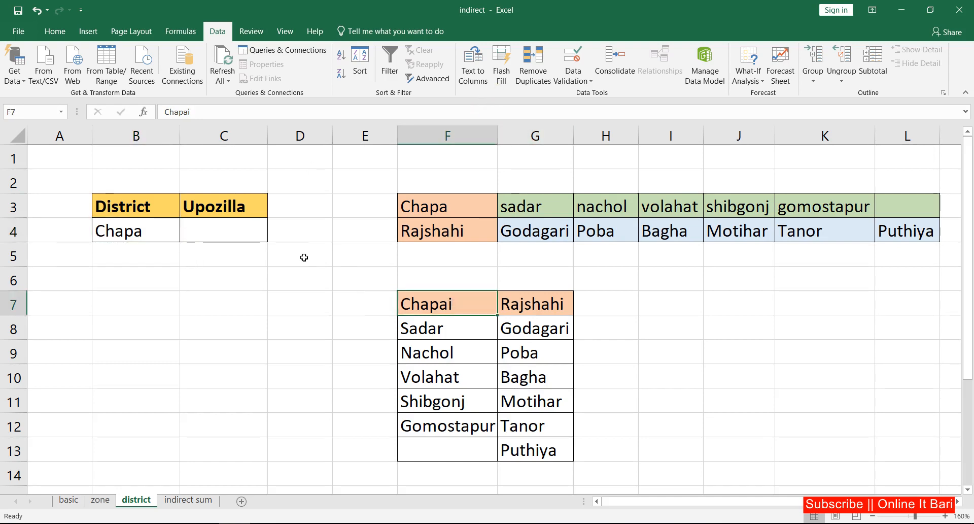
{"action": "left_click", "coordinate": [261, 238]}
Change the District cell B4's validation list source to =$F$7:$G$7, the headings of the vertical table
{"action": "left_click", "coordinate": [148, 230]}
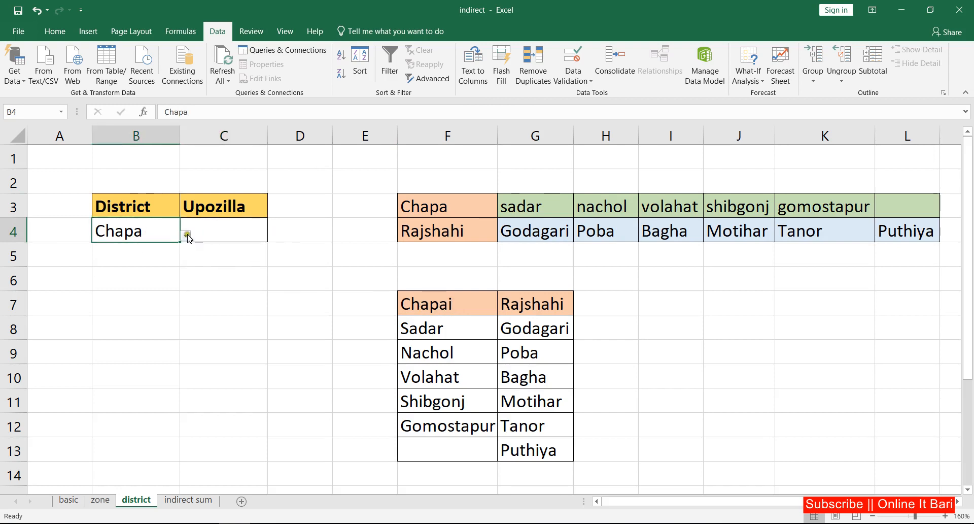
{"action": "left_click", "coordinate": [573, 57]}
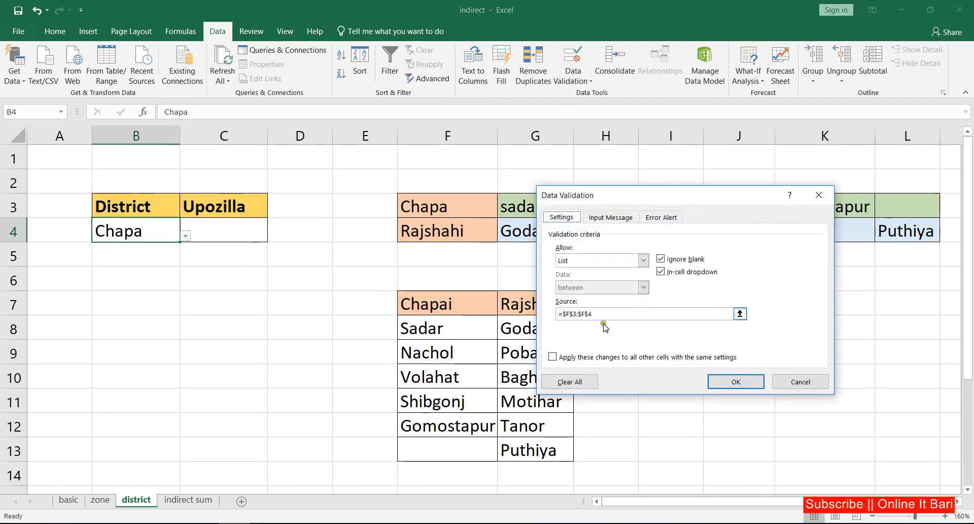
{"action": "left_click_drag", "start_coordinate": [601, 315], "coordinate": [557, 313]}
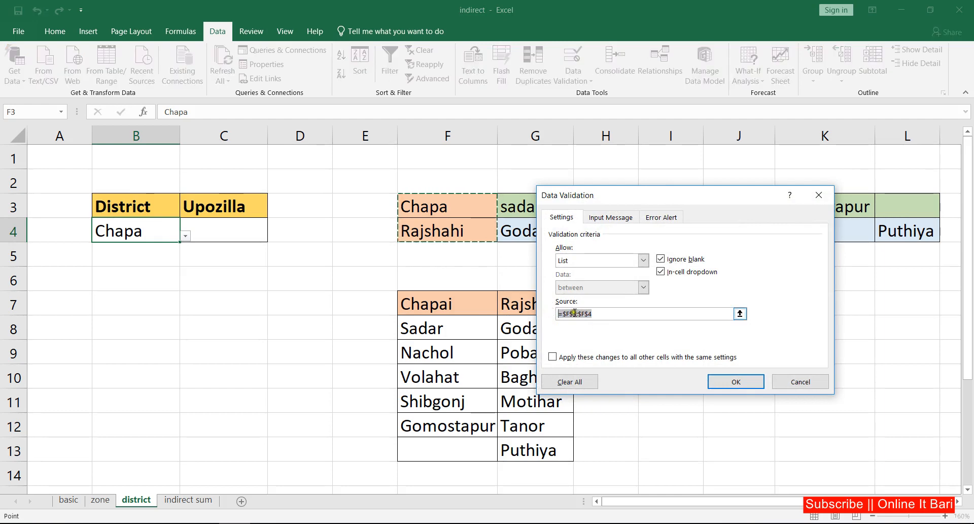
{"action": "key", "text": "BackSpace"}
{"action": "left_click_drag", "start_coordinate": [456, 307], "coordinate": [548, 307]}
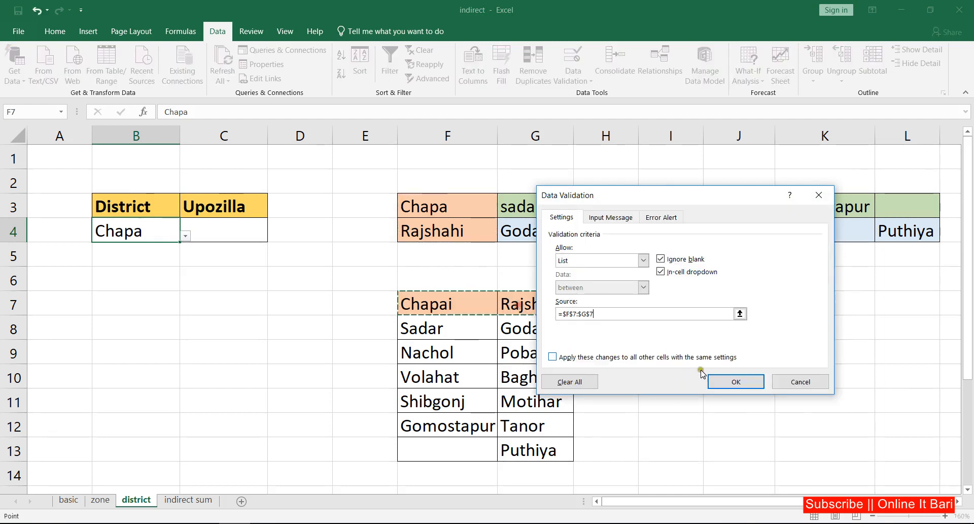
{"action": "left_click", "coordinate": [719, 379]}
Choose Chapai as the District in B4 and check the options offered in the Upozilla cell C4
{"action": "left_click", "coordinate": [185, 236]}
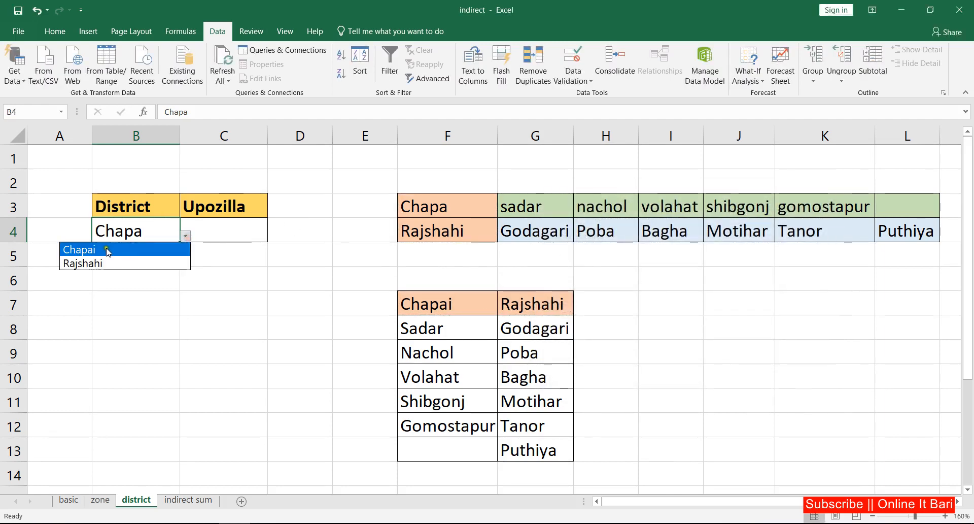
{"action": "left_click", "coordinate": [106, 247]}
{"action": "left_click", "coordinate": [220, 231]}
{"action": "left_click", "coordinate": [273, 236]}
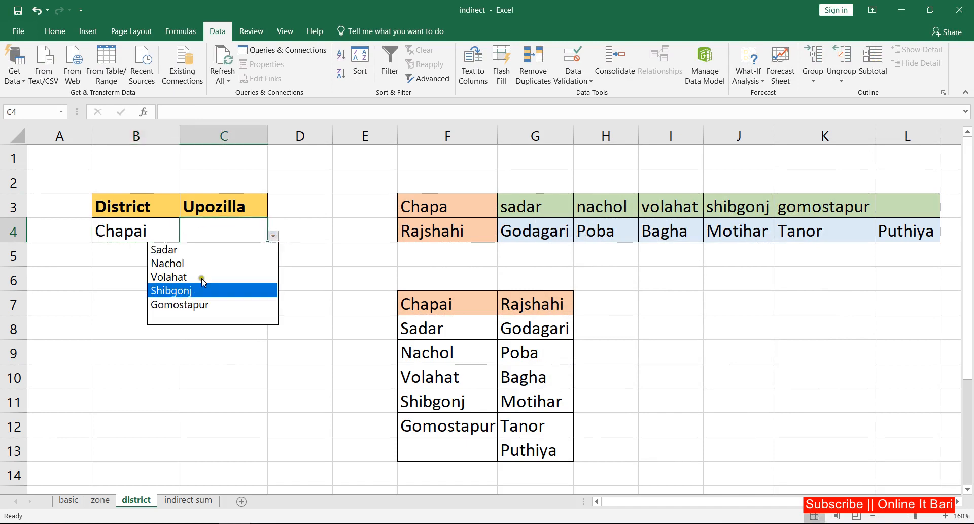
{"action": "left_click", "coordinate": [152, 228]}
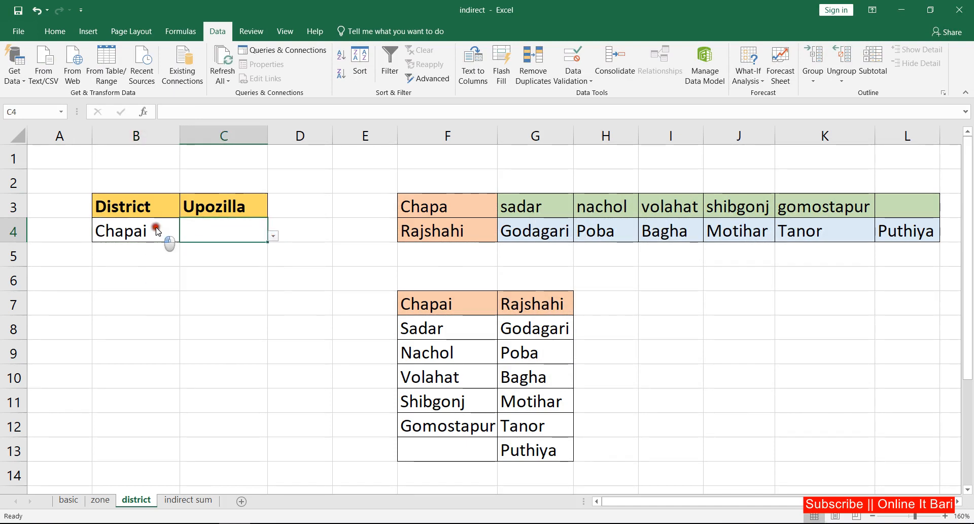
Choose Rajshahi as the District in B4 and Godagari as the Upozilla in C4
{"action": "left_click", "coordinate": [165, 230]}
{"action": "left_click", "coordinate": [186, 235]}
{"action": "left_click", "coordinate": [115, 262]}
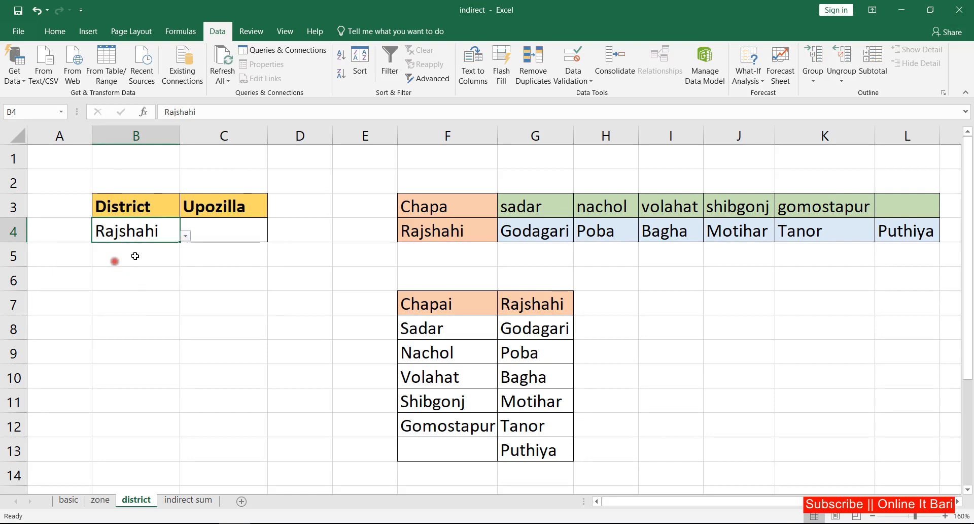
{"action": "left_click", "coordinate": [218, 230]}
{"action": "left_click", "coordinate": [273, 236]}
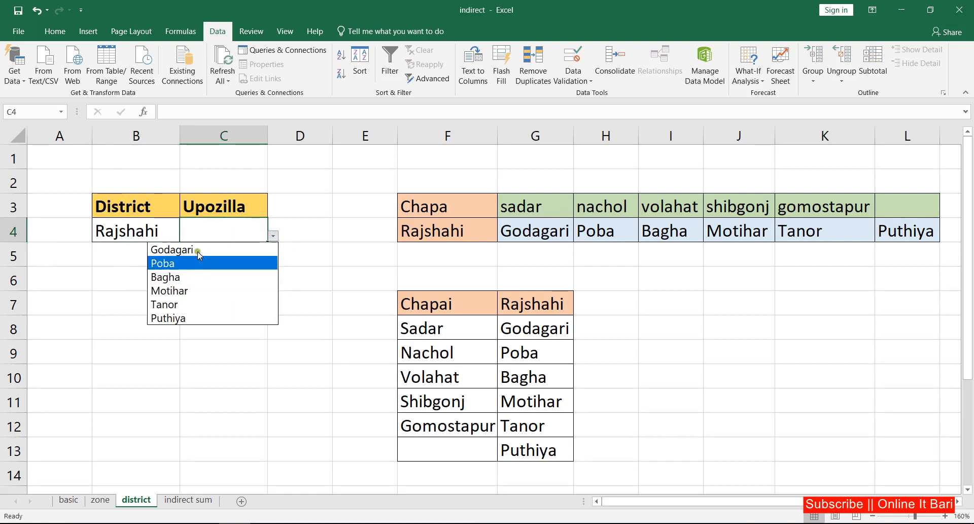
{"action": "left_click", "coordinate": [179, 249]}
Change the Upozilla in C4 to Poba
{"action": "left_click", "coordinate": [273, 235]}
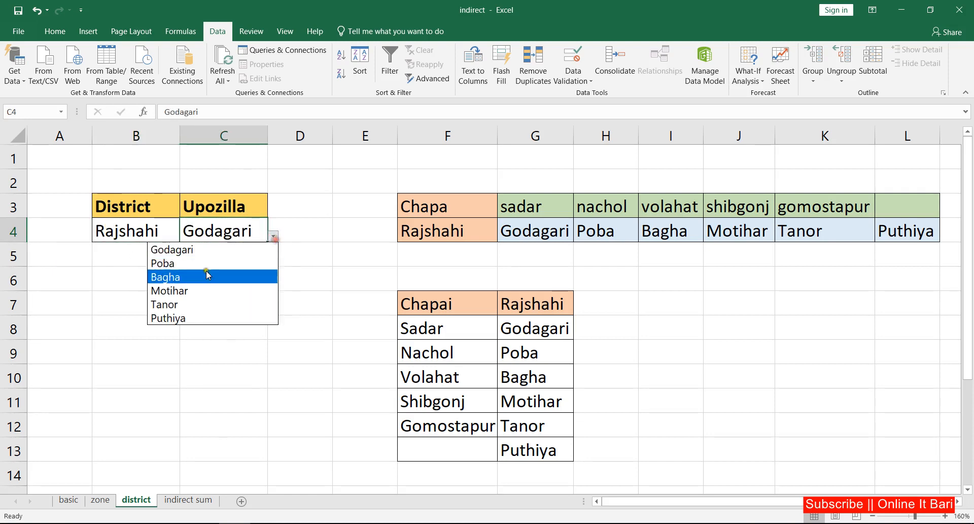
{"action": "left_click", "coordinate": [197, 263]}
{"action": "left_click", "coordinate": [295, 237]}
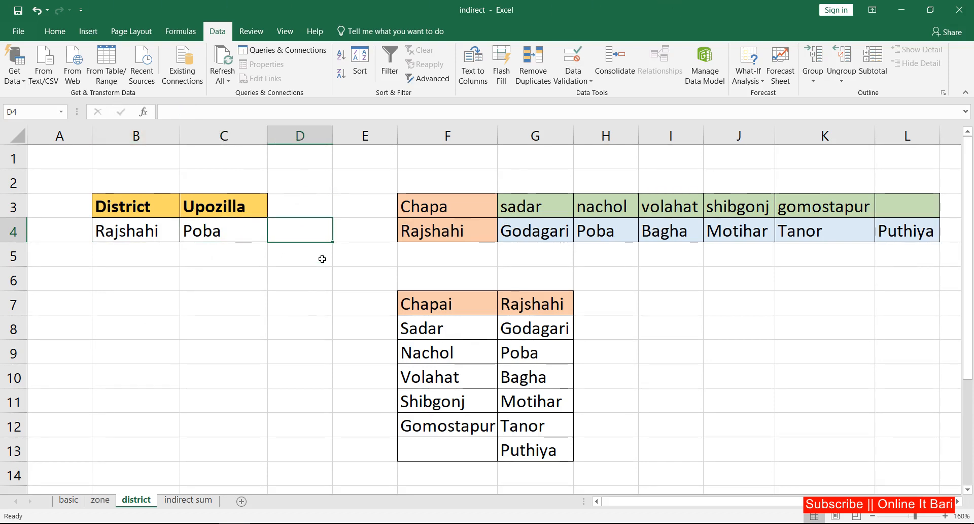
{"action": "left_click", "coordinate": [274, 270]}
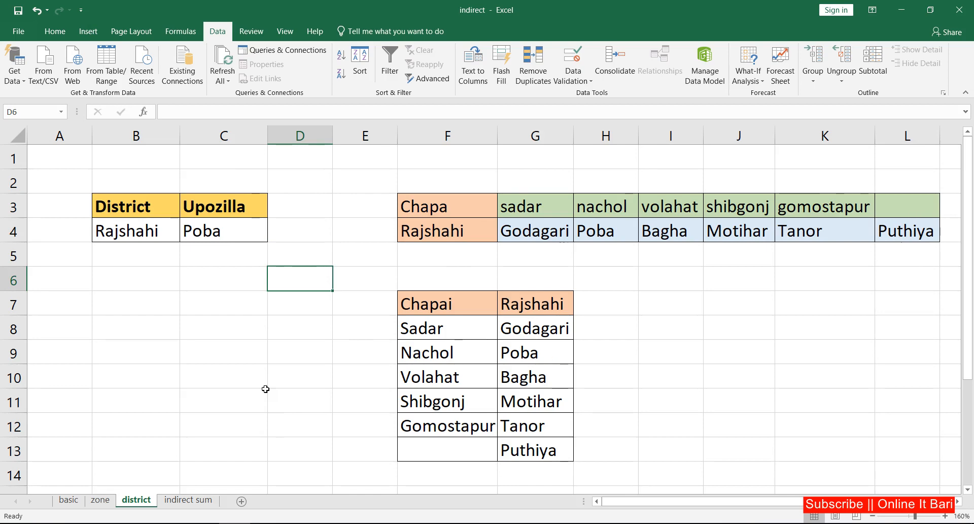
On the indirect sum sheet, clear the formula from the result cell D2
{"action": "key", "text": "ctrl+Page_Down"}
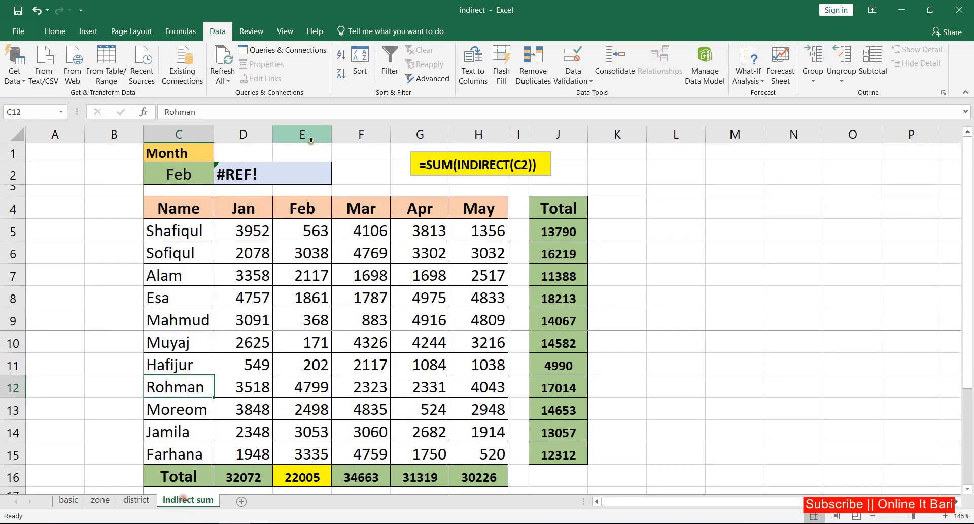
{"action": "left_click", "coordinate": [273, 177]}
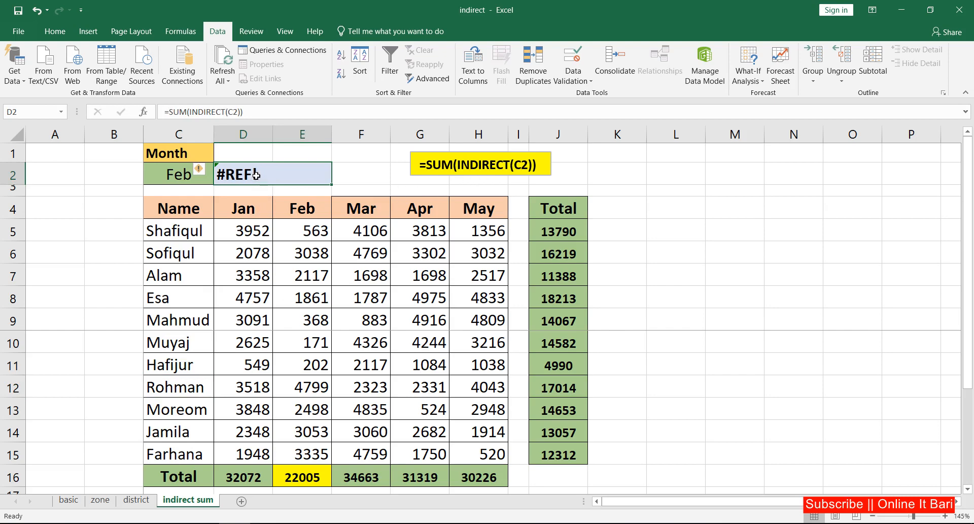
{"action": "key", "text": "Delete"}
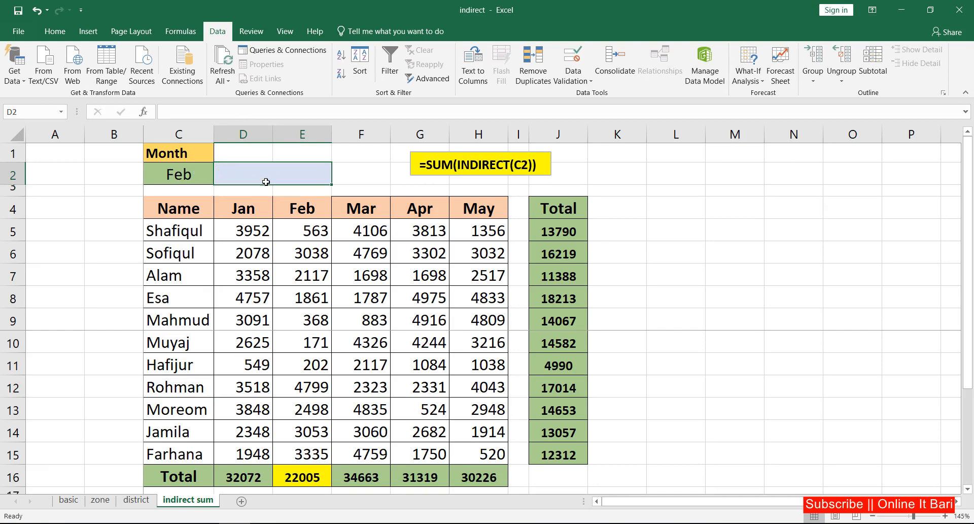
Start the result formula in D2 as =INDIRECT(C2), referring to the chosen month
{"action": "type", "text": "="}
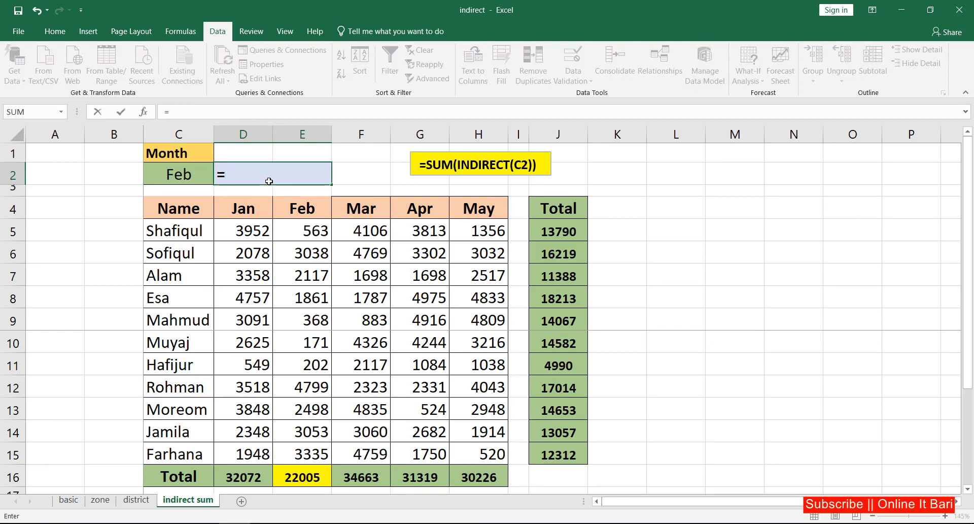
{"action": "type", "text": "ini"}
{"action": "key", "text": "BackSpace"}
{"action": "type", "text": "d"}
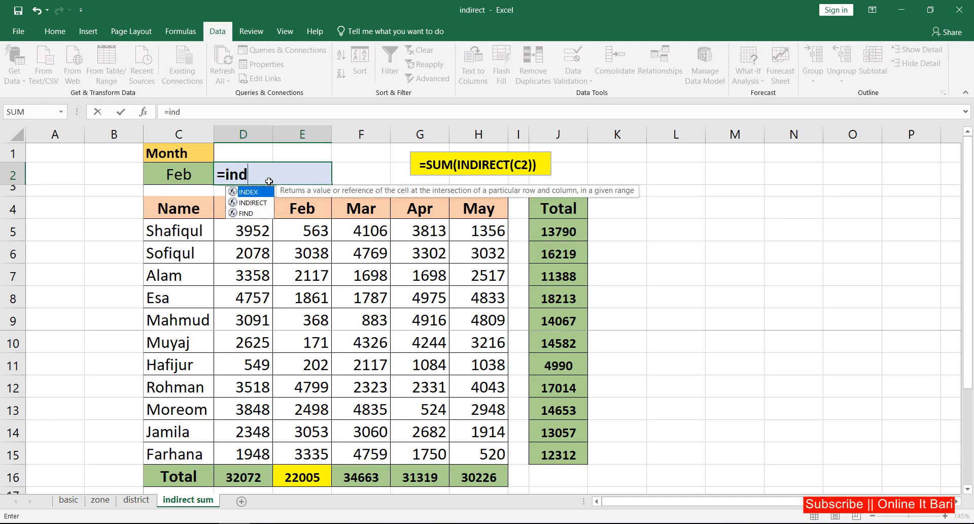
{"action": "type", "text": "i"}
{"action": "key", "text": "Tab"}
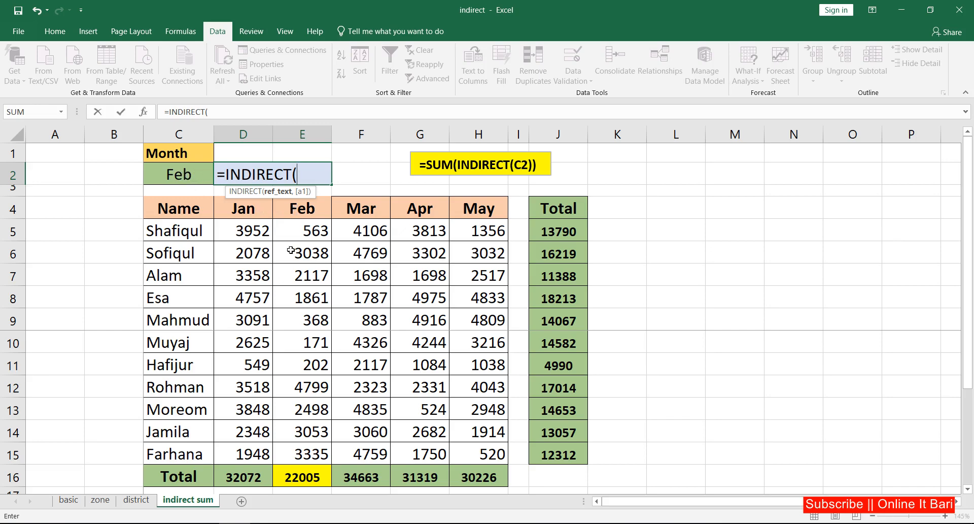
{"action": "left_click", "coordinate": [188, 176]}
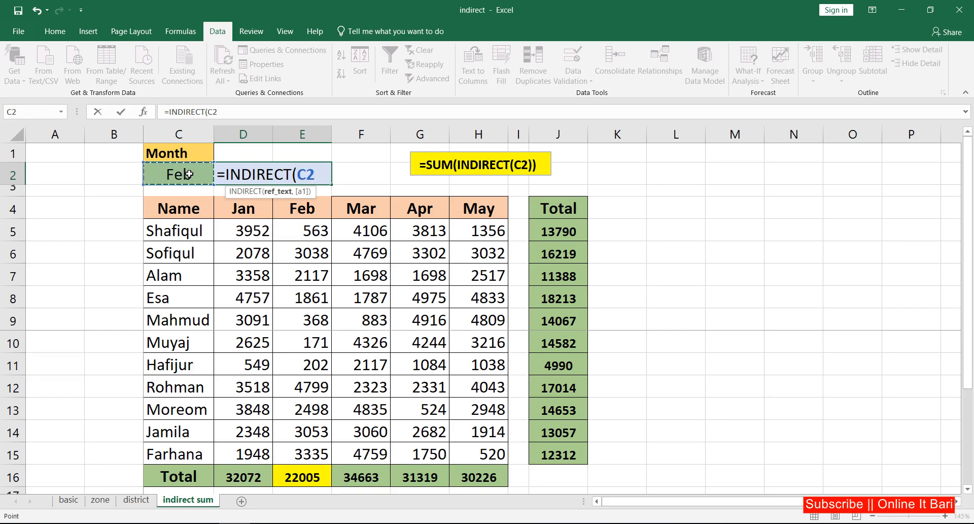
{"action": "type", "text": ")"}
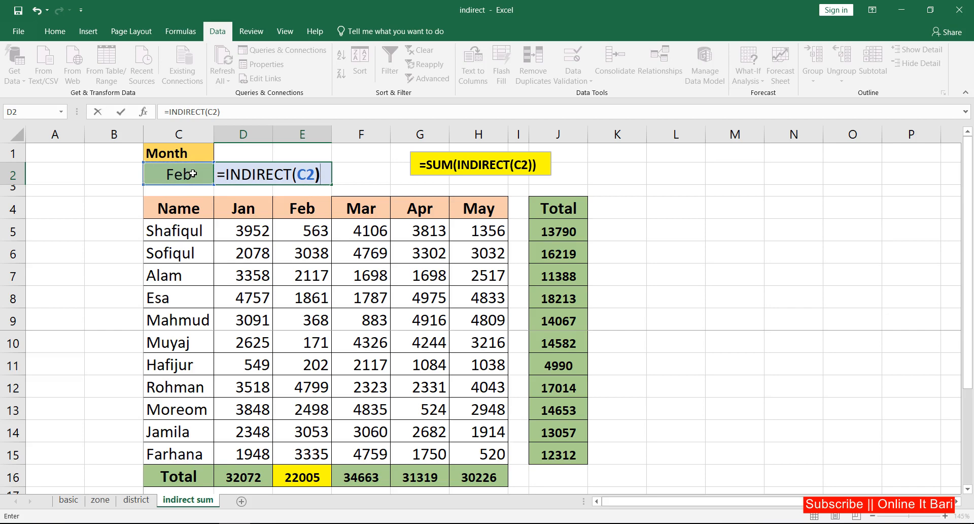
Wrap the INDIRECT call in D2 in SUM so the formula reads =SUM(INDIRECT(C2))
{"action": "left_click", "coordinate": [223, 177]}
{"action": "type", "text": "sum"}
{"action": "key", "text": "Tab"}
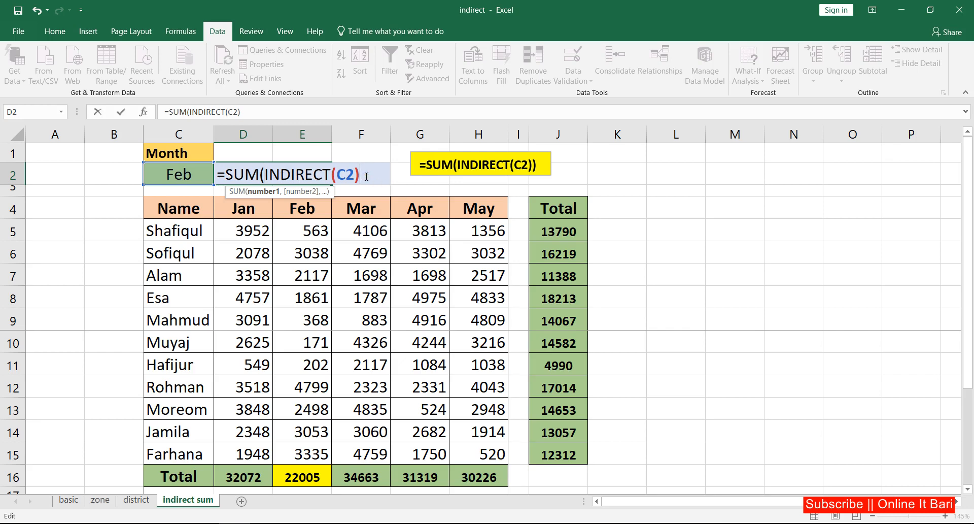
{"action": "key", "text": "Return"}
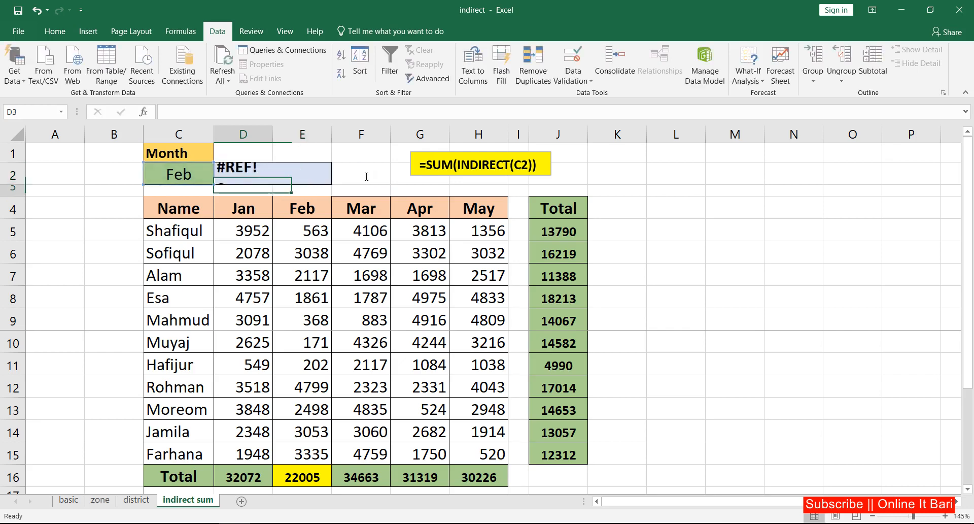
{"action": "left_click", "coordinate": [262, 175]}
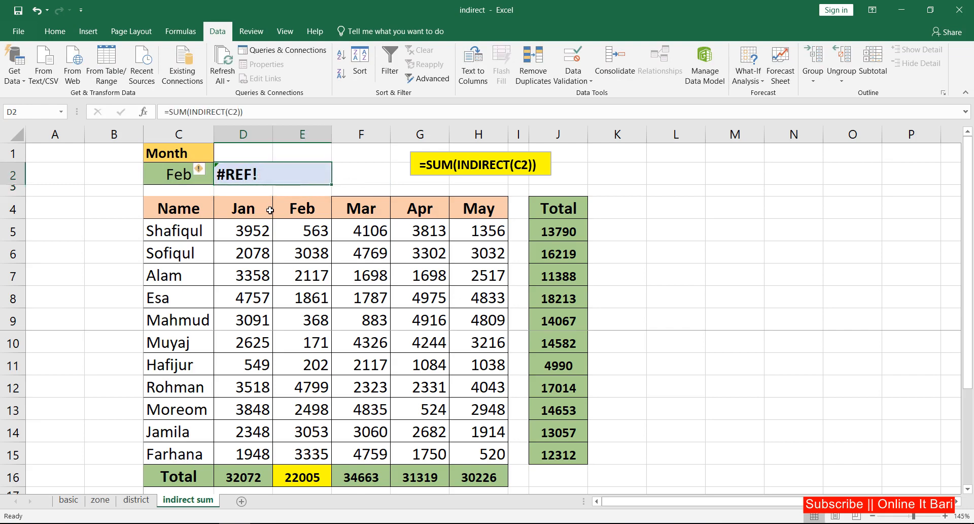
Create named ranges from the table C4:H15 using only the top row labels
{"action": "left_click", "coordinate": [195, 176]}
{"action": "left_click", "coordinate": [243, 176]}
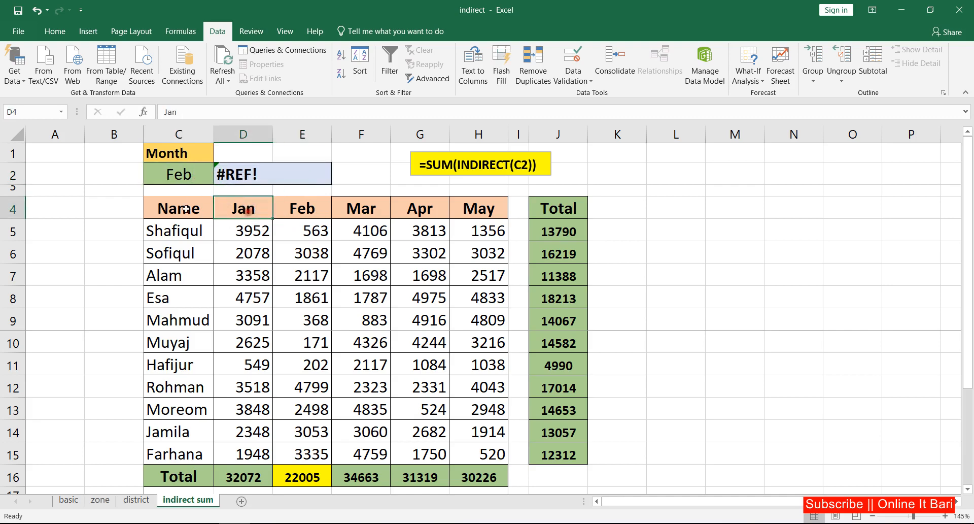
{"action": "left_click_drag", "start_coordinate": [203, 209], "coordinate": [479, 453]}
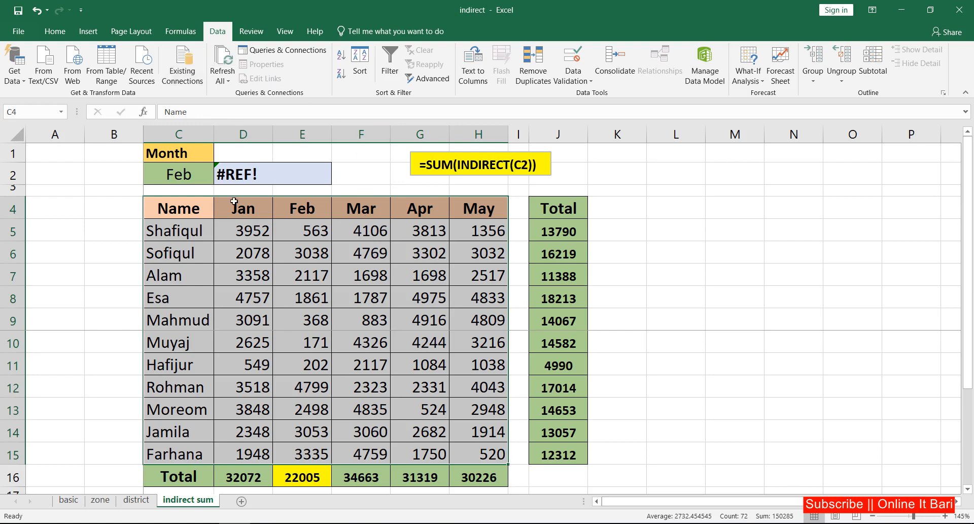
{"action": "left_click_drag", "start_coordinate": [196, 206], "coordinate": [476, 453]}
{"action": "left_click", "coordinate": [180, 31]}
{"action": "left_click", "coordinate": [401, 79]}
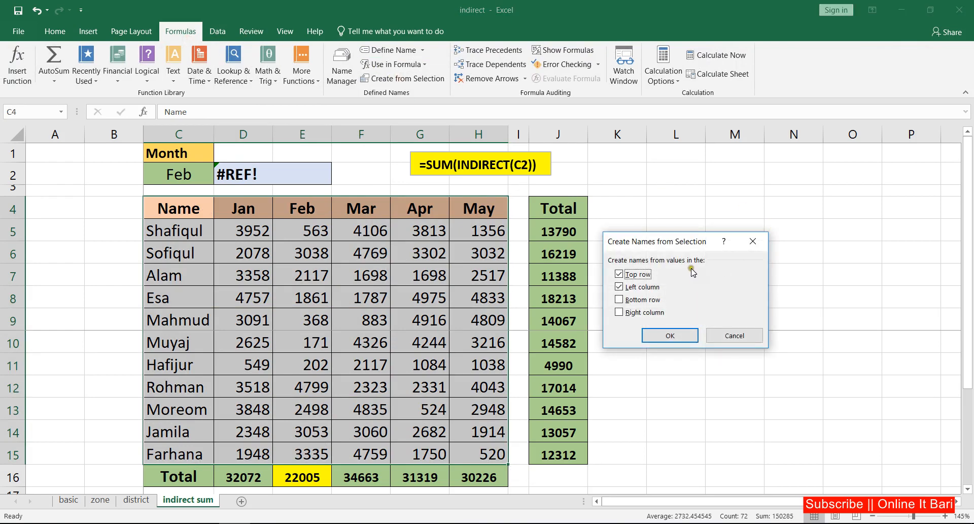
{"action": "left_click", "coordinate": [631, 288]}
{"action": "left_click", "coordinate": [677, 337]}
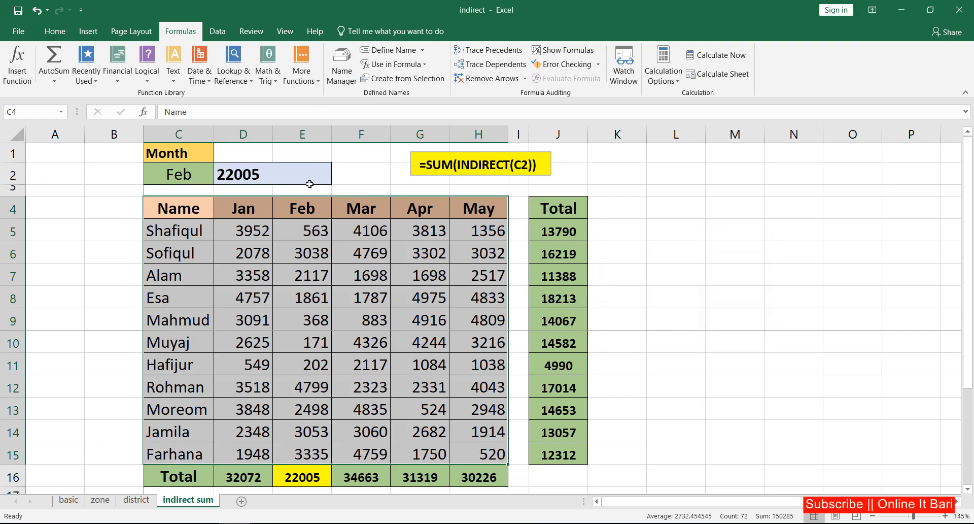
Choose Jan as the month in C2 and compare the result in D2 with the January column total
{"action": "left_click", "coordinate": [258, 175]}
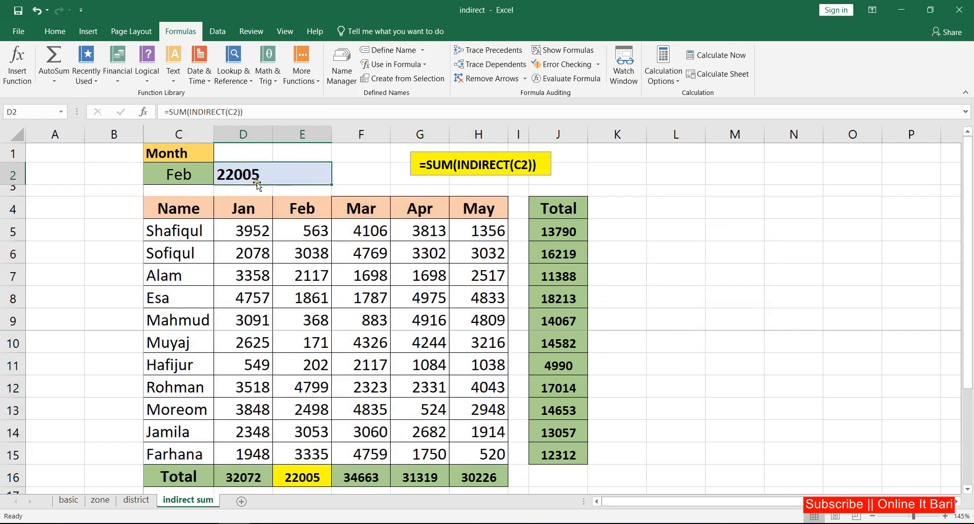
{"action": "left_click", "coordinate": [192, 174]}
{"action": "left_click", "coordinate": [218, 178]}
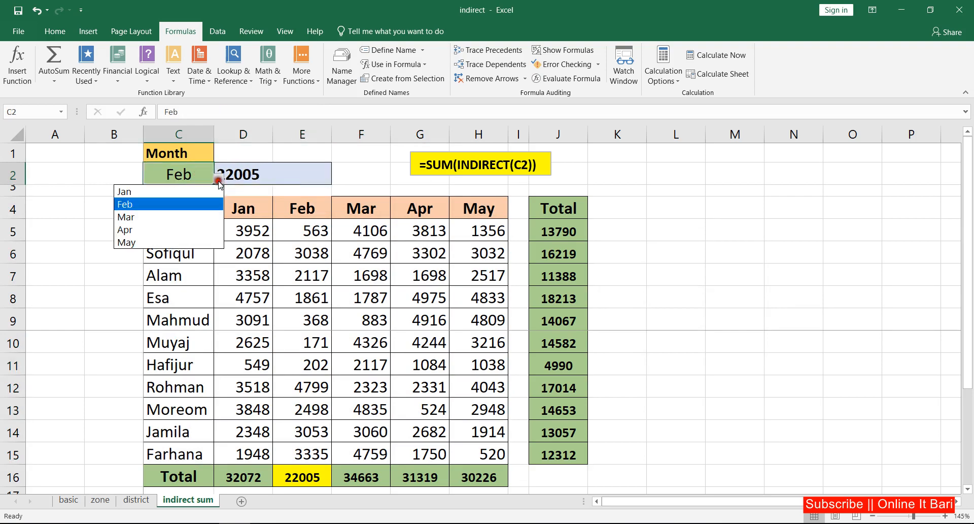
{"action": "left_click", "coordinate": [133, 189]}
{"action": "left_click", "coordinate": [253, 477]}
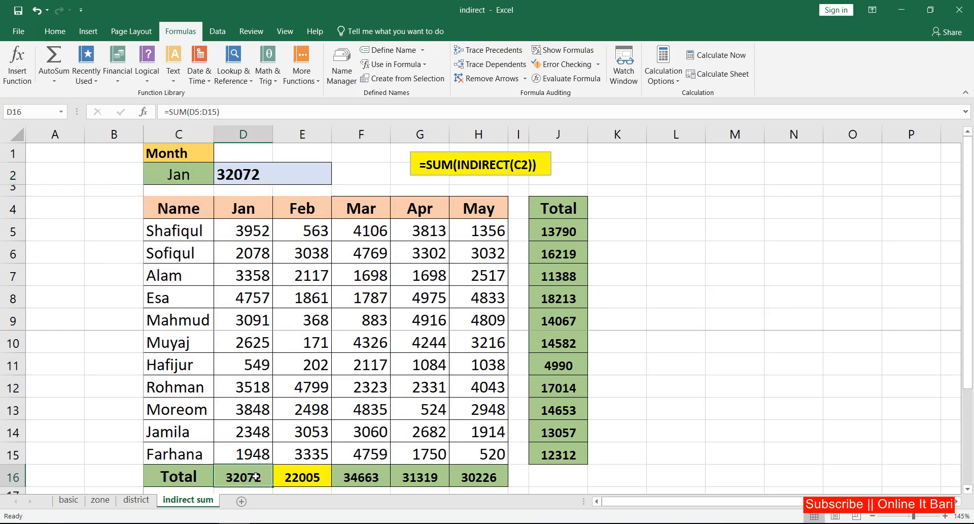
Choose May as the month in C2 and compare the result in D2 with the May column total
{"action": "left_click", "coordinate": [189, 174]}
{"action": "left_click", "coordinate": [218, 178]}
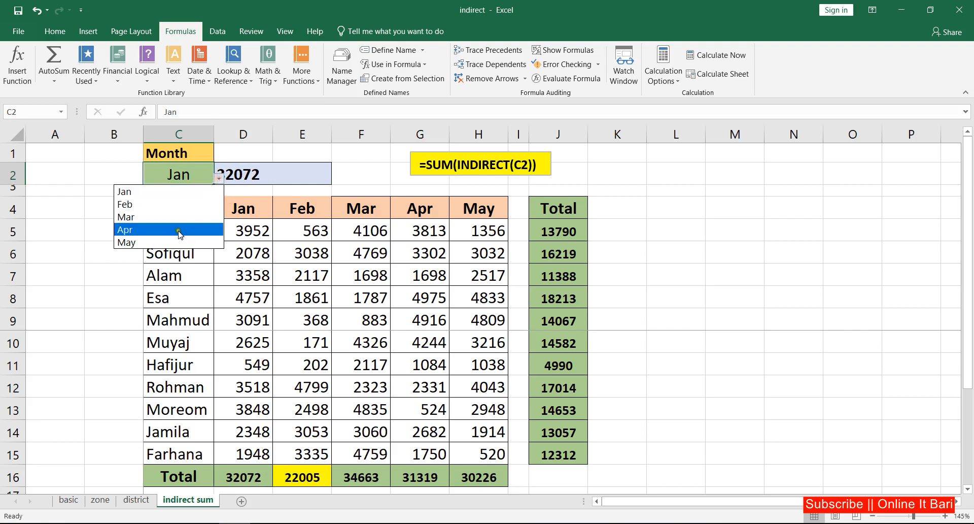
{"action": "left_click", "coordinate": [141, 243]}
{"action": "left_click", "coordinate": [276, 213]}
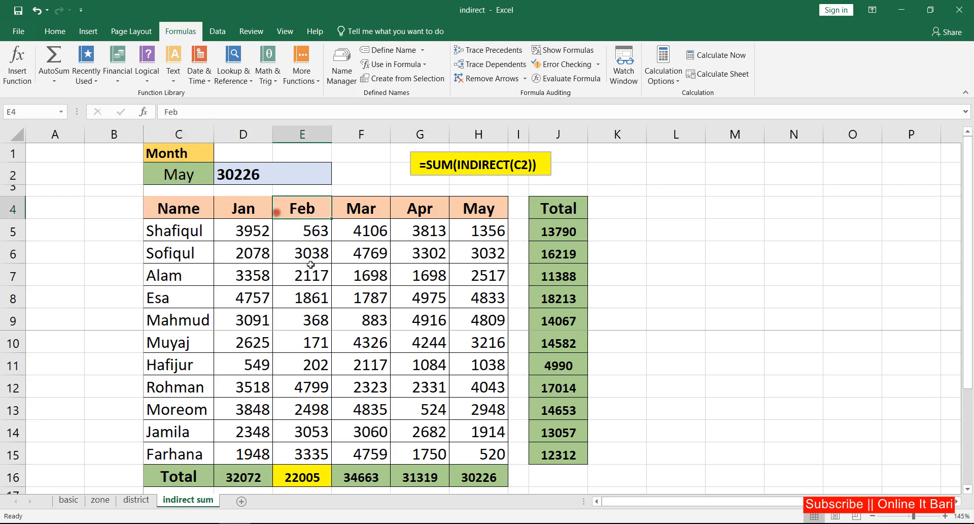
{"action": "left_click", "coordinate": [472, 477]}
{"action": "left_click", "coordinate": [221, 173]}
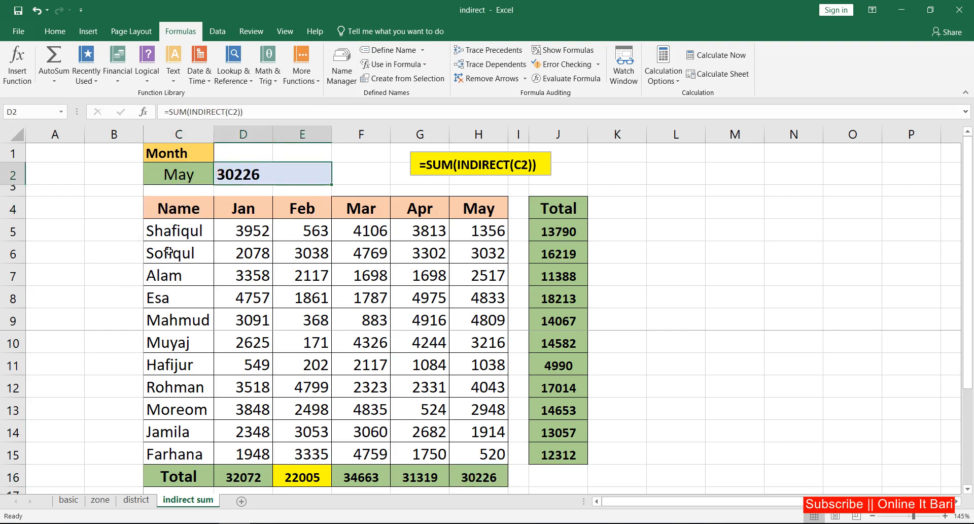
{"action": "left_click", "coordinate": [167, 227]}
{"action": "left_click_drag", "start_coordinate": [167, 227], "coordinate": [468, 444]}
{"action": "left_click", "coordinate": [403, 78]}
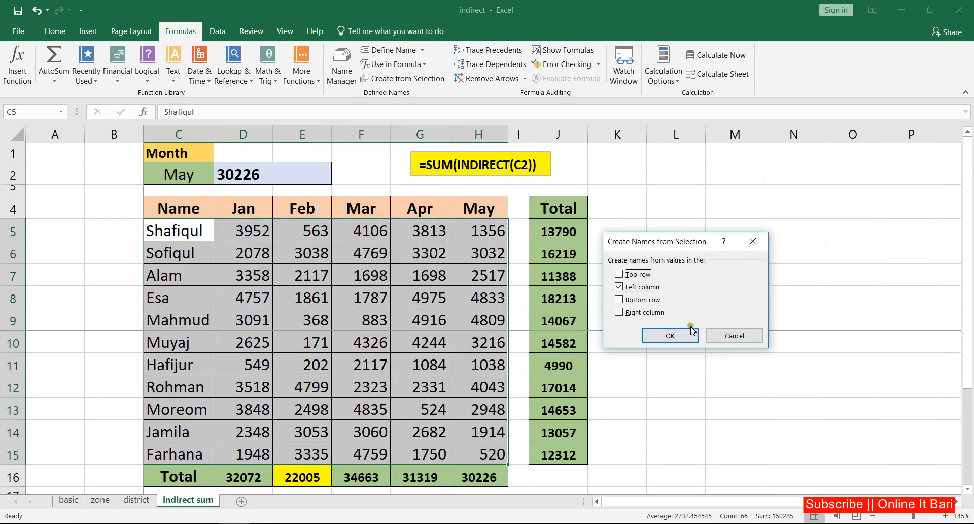
{"action": "left_click", "coordinate": [734, 335]}
{"action": "left_click_drag", "start_coordinate": [172, 231], "coordinate": [523, 232]}
{"action": "left_click", "coordinate": [551, 234]}
Replace the C2 reference in the D2 formula with the text "Feb", giving =SUM(INDIRECT("Feb"))
{"action": "left_click", "coordinate": [261, 170]}
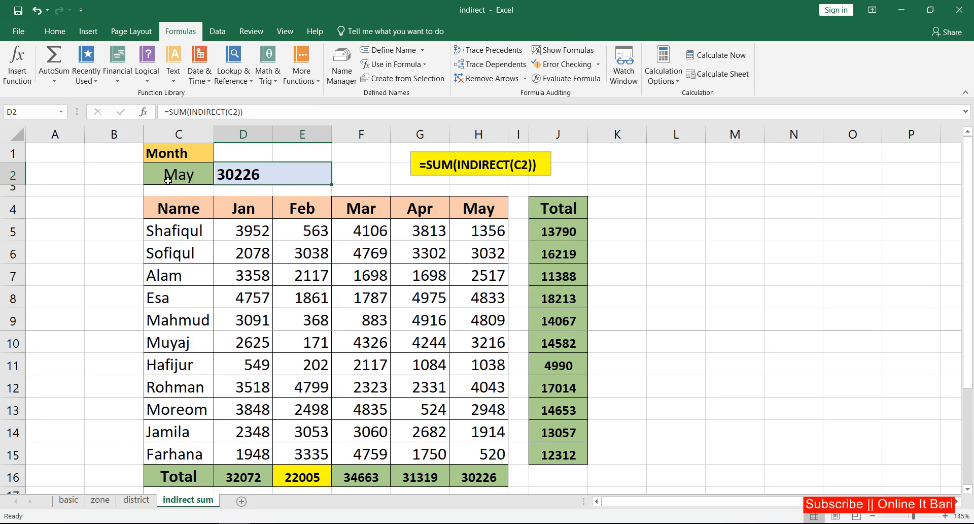
{"action": "double_click", "coordinate": [254, 182]}
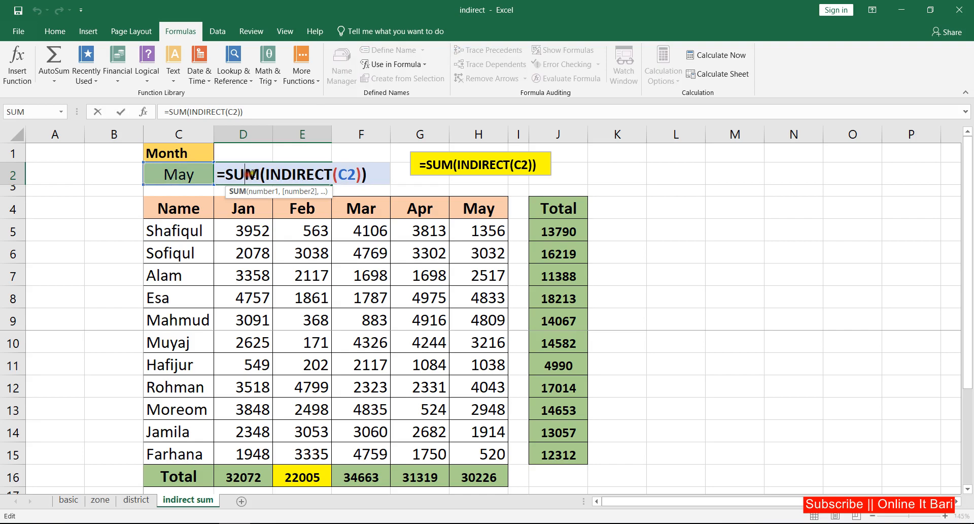
{"action": "double_click", "coordinate": [347, 174]}
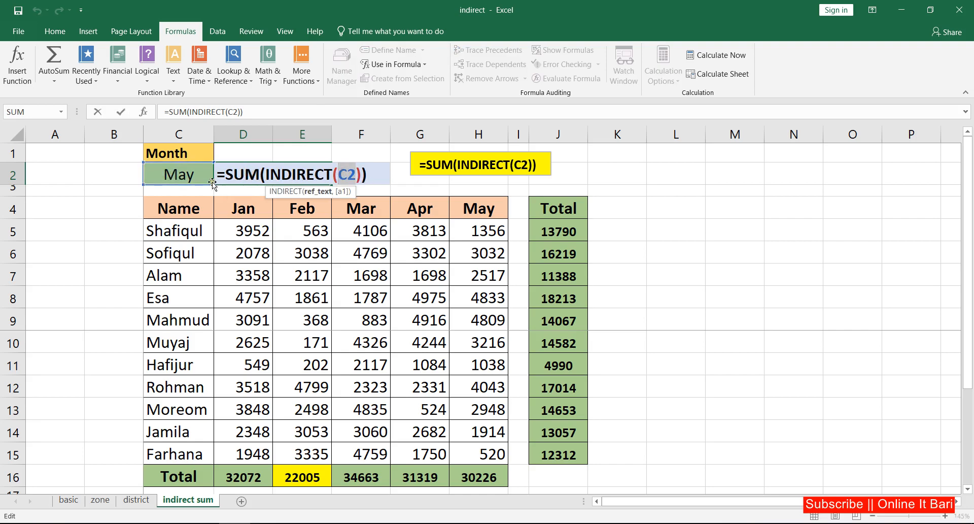
{"action": "key", "text": "BackSpace"}
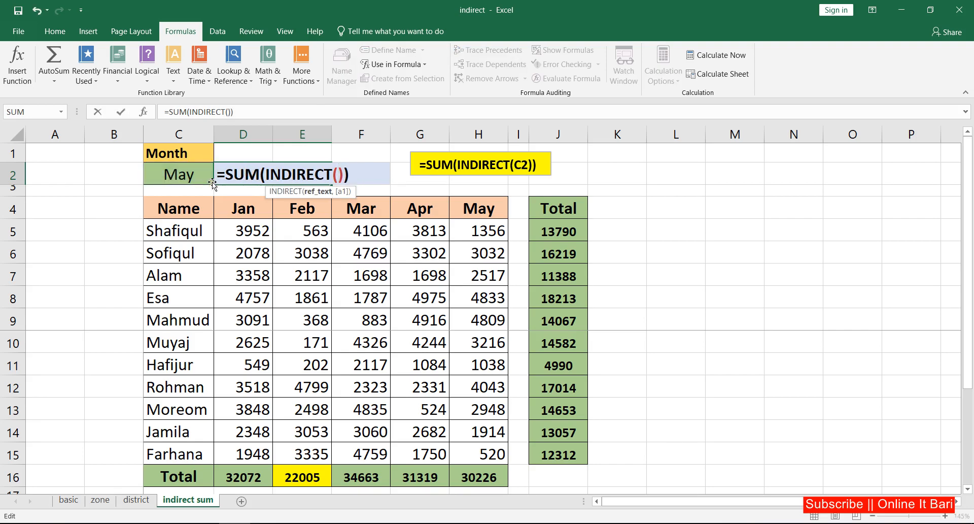
{"action": "type", "text": "\"R"}
{"action": "key", "text": "BackSpace"}
{"action": "type", "text": "Feb"}
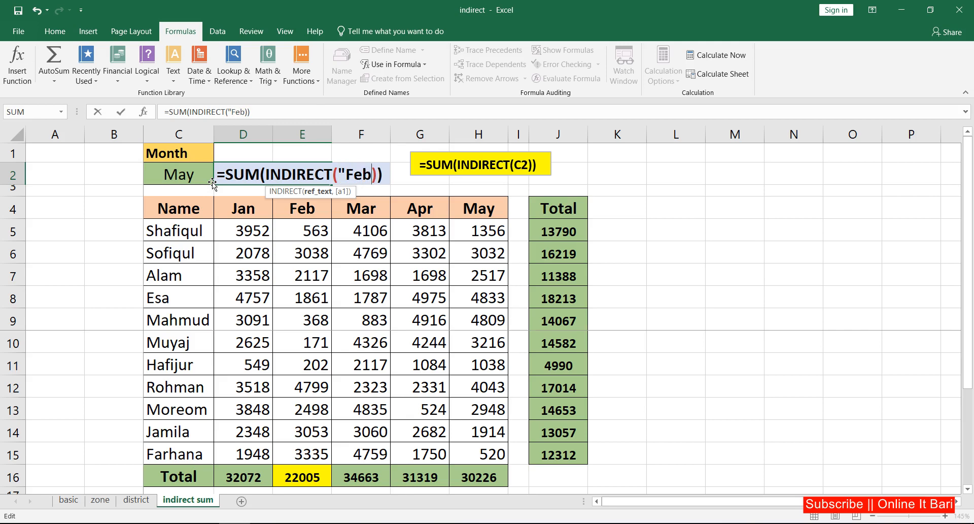
{"action": "type", "text": "\""}
{"action": "key", "text": "Return"}
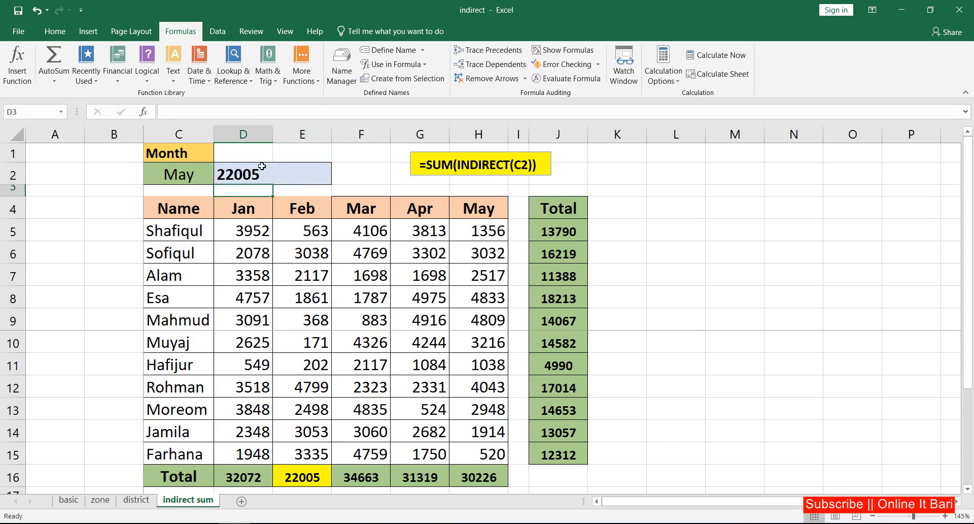
Clear the month in C2 and change the quoted name in the D2 formula to "May"
{"action": "left_click", "coordinate": [194, 179]}
{"action": "key", "text": "Delete"}
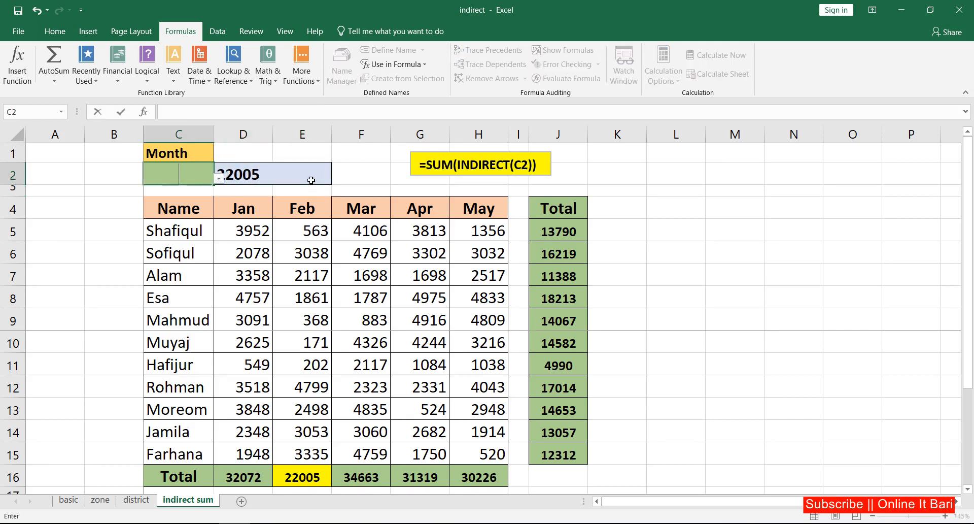
{"action": "left_click", "coordinate": [312, 180]}
{"action": "double_click", "coordinate": [267, 174]}
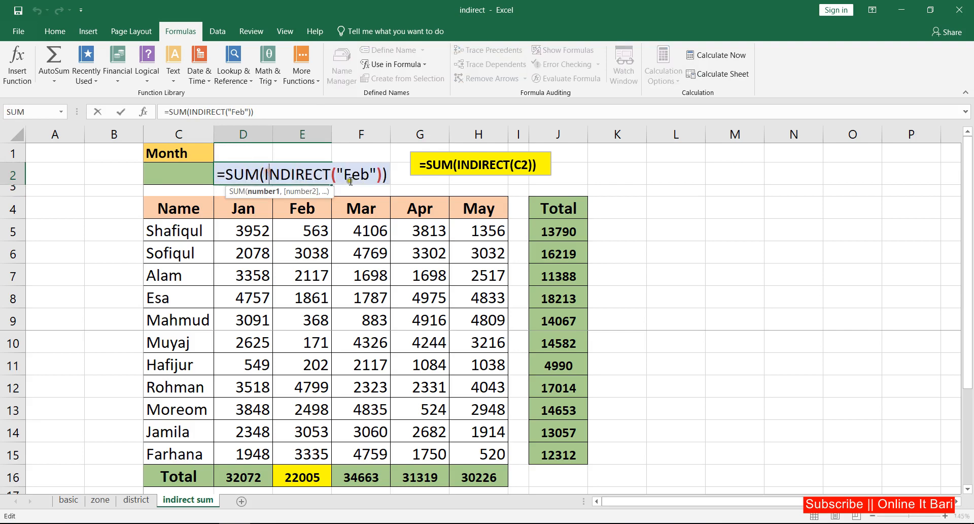
{"action": "left_click_drag", "start_coordinate": [374, 174], "coordinate": [345, 175]}
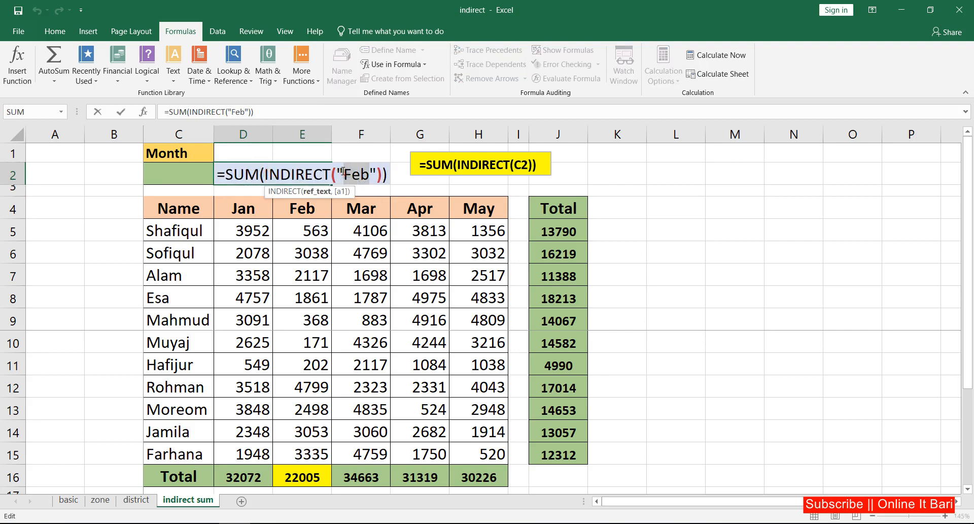
{"action": "type", "text": "May"}
{"action": "key", "text": "Return"}
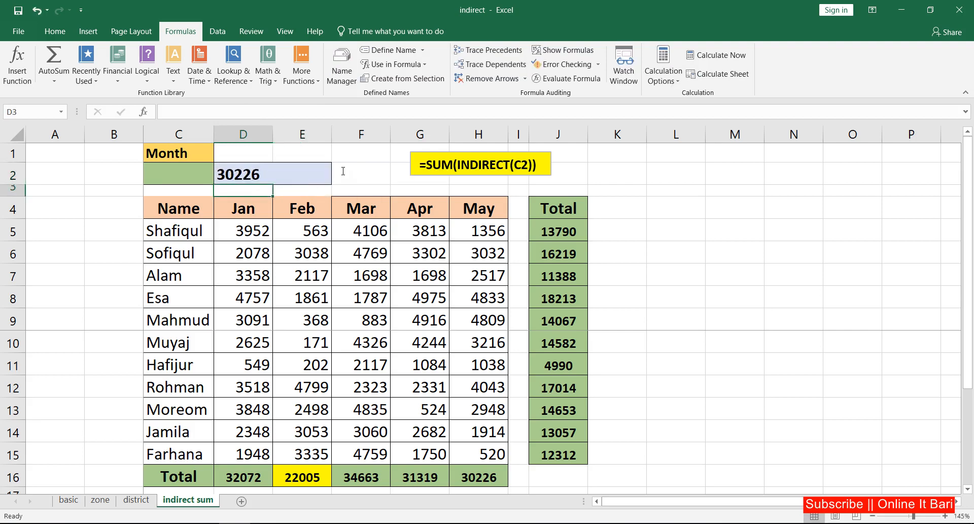
{"action": "left_click", "coordinate": [246, 172]}
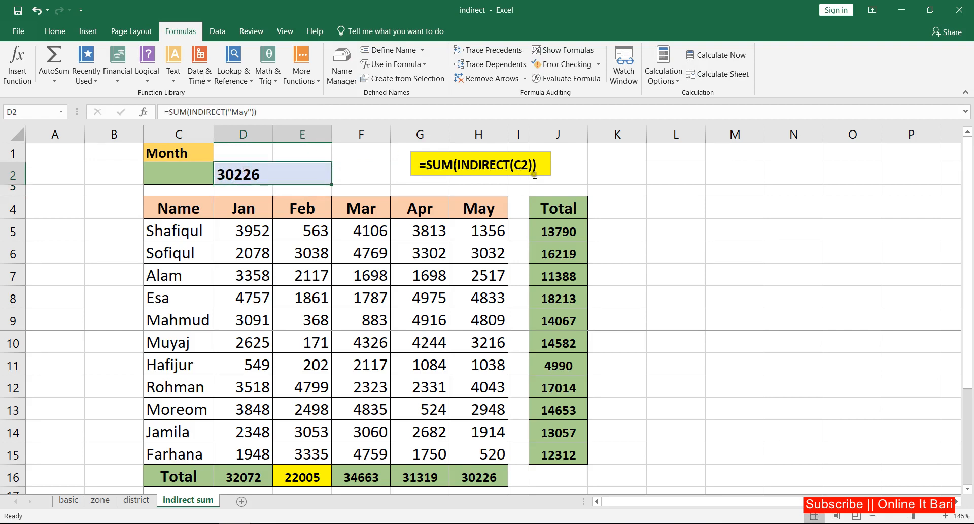
{"action": "left_click", "coordinate": [563, 174]}
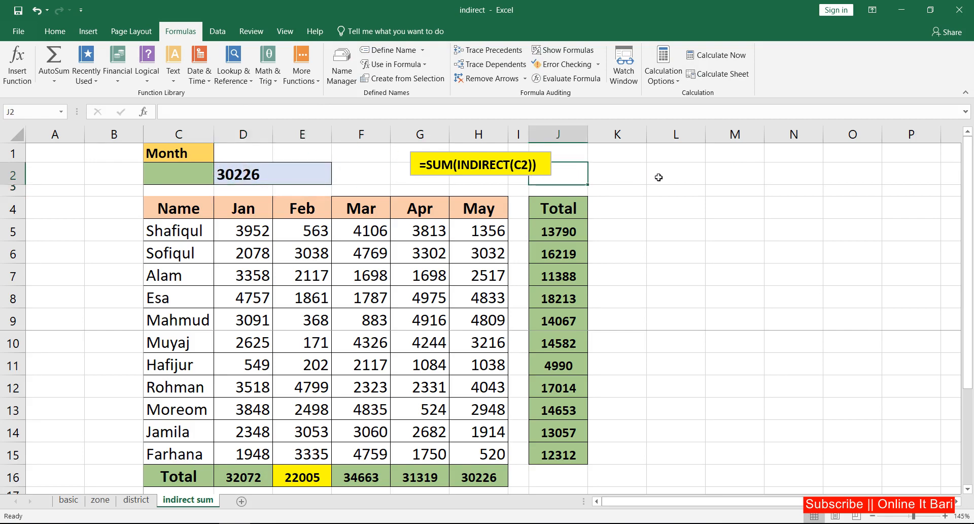